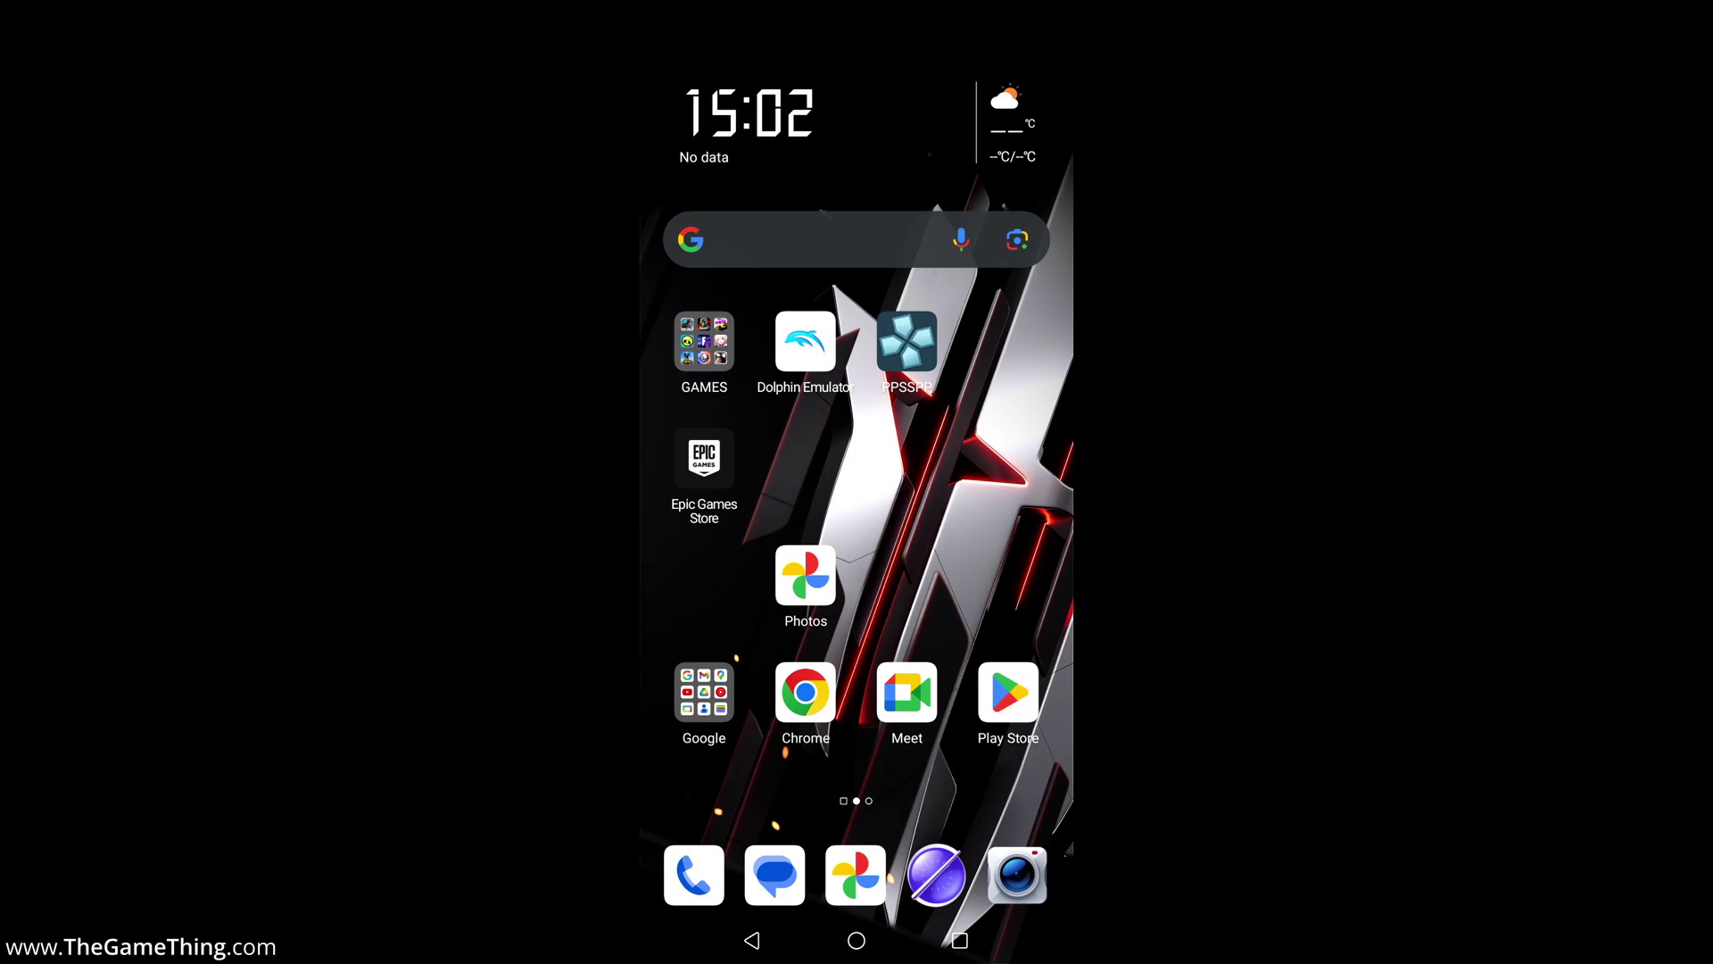
Step: Move focus from the GAMES folder onto the next apps page, up toward COD Warzone
key(Down)
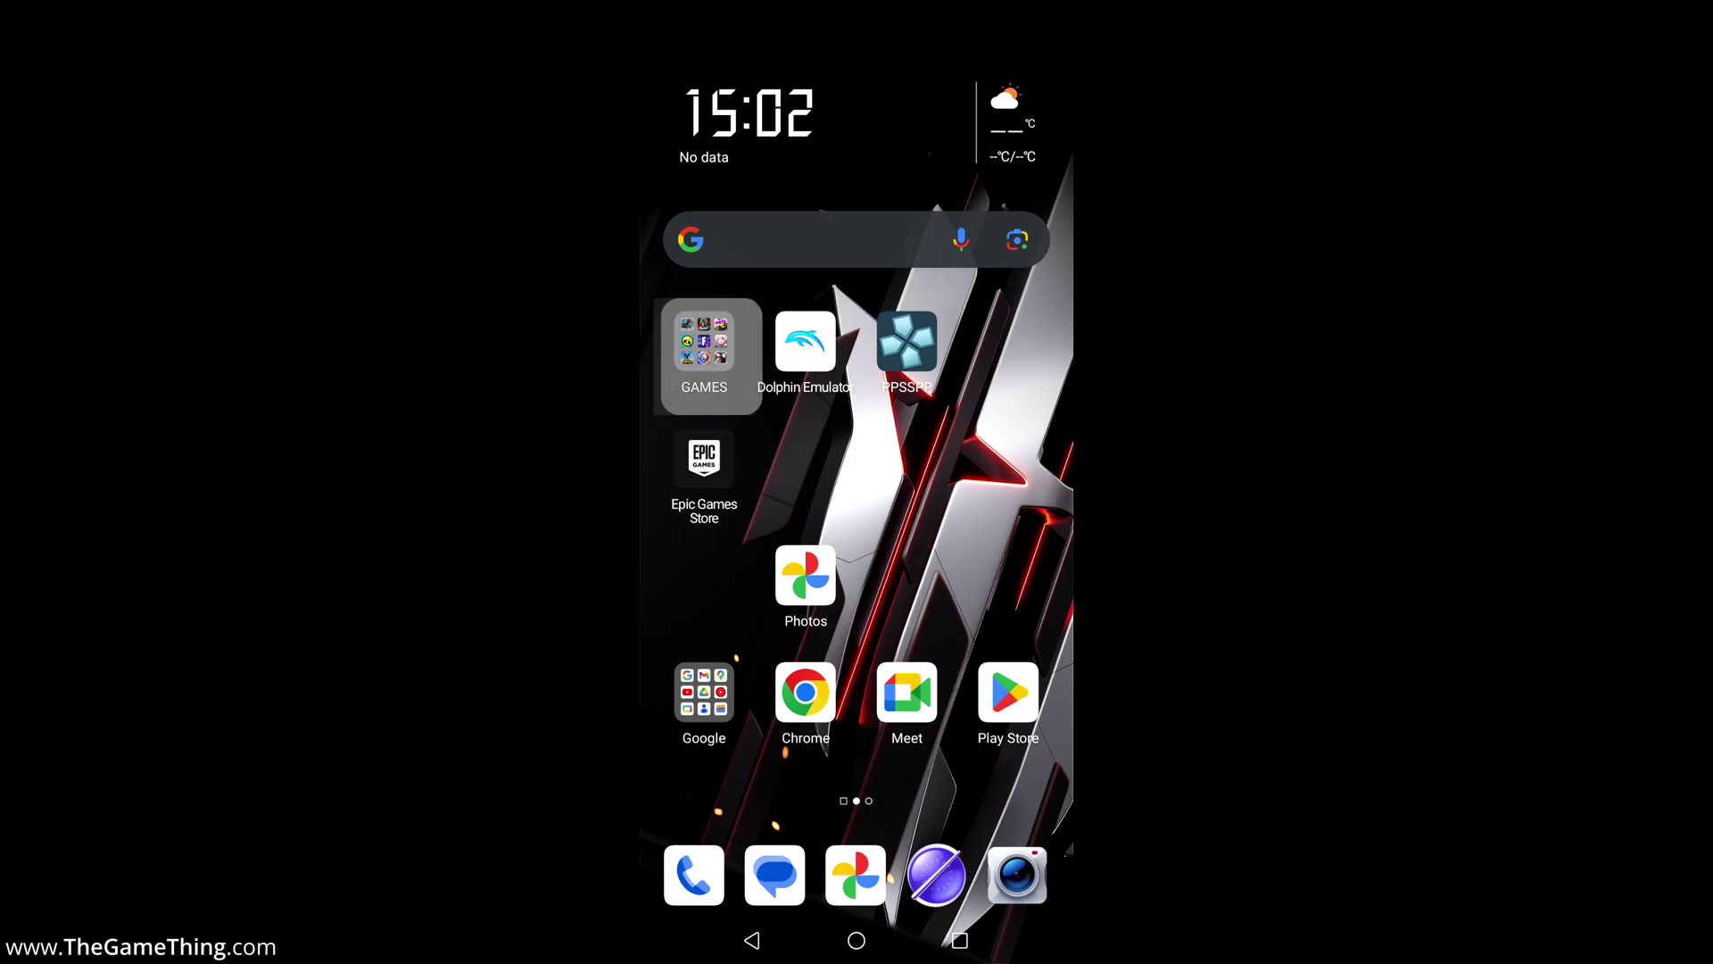
key(Right)
key(Right)
key(Right)
key(Right)
key(Right)
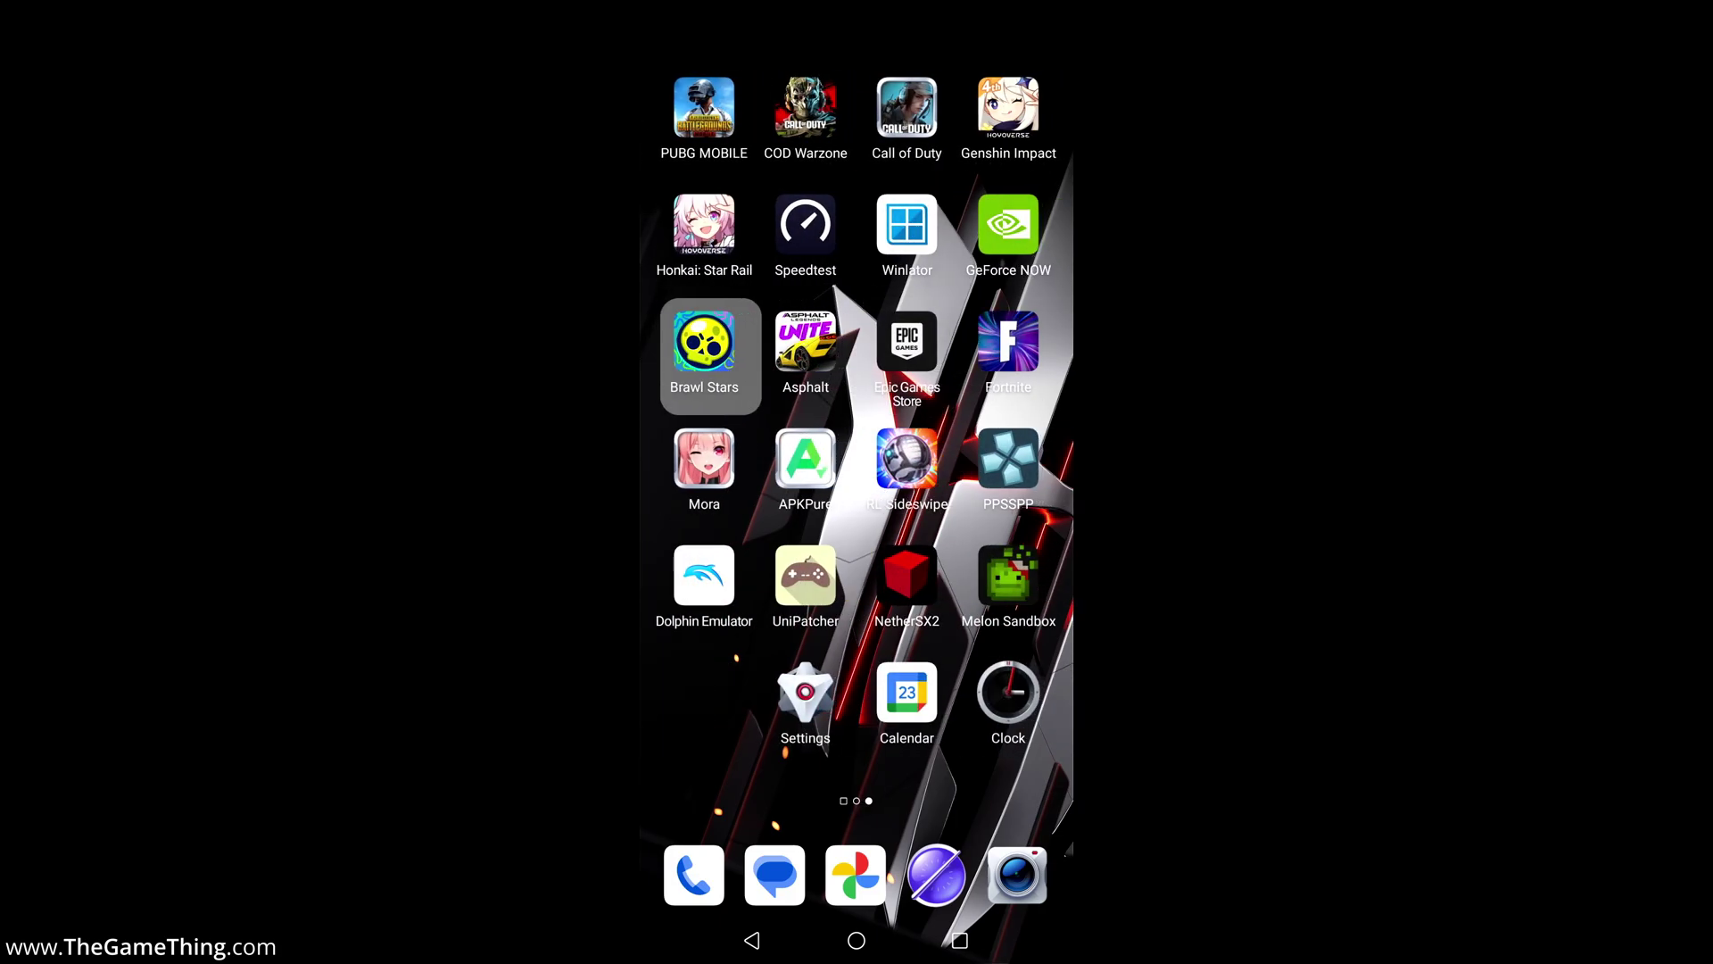
key(Left)
key(Up)
key(Up)
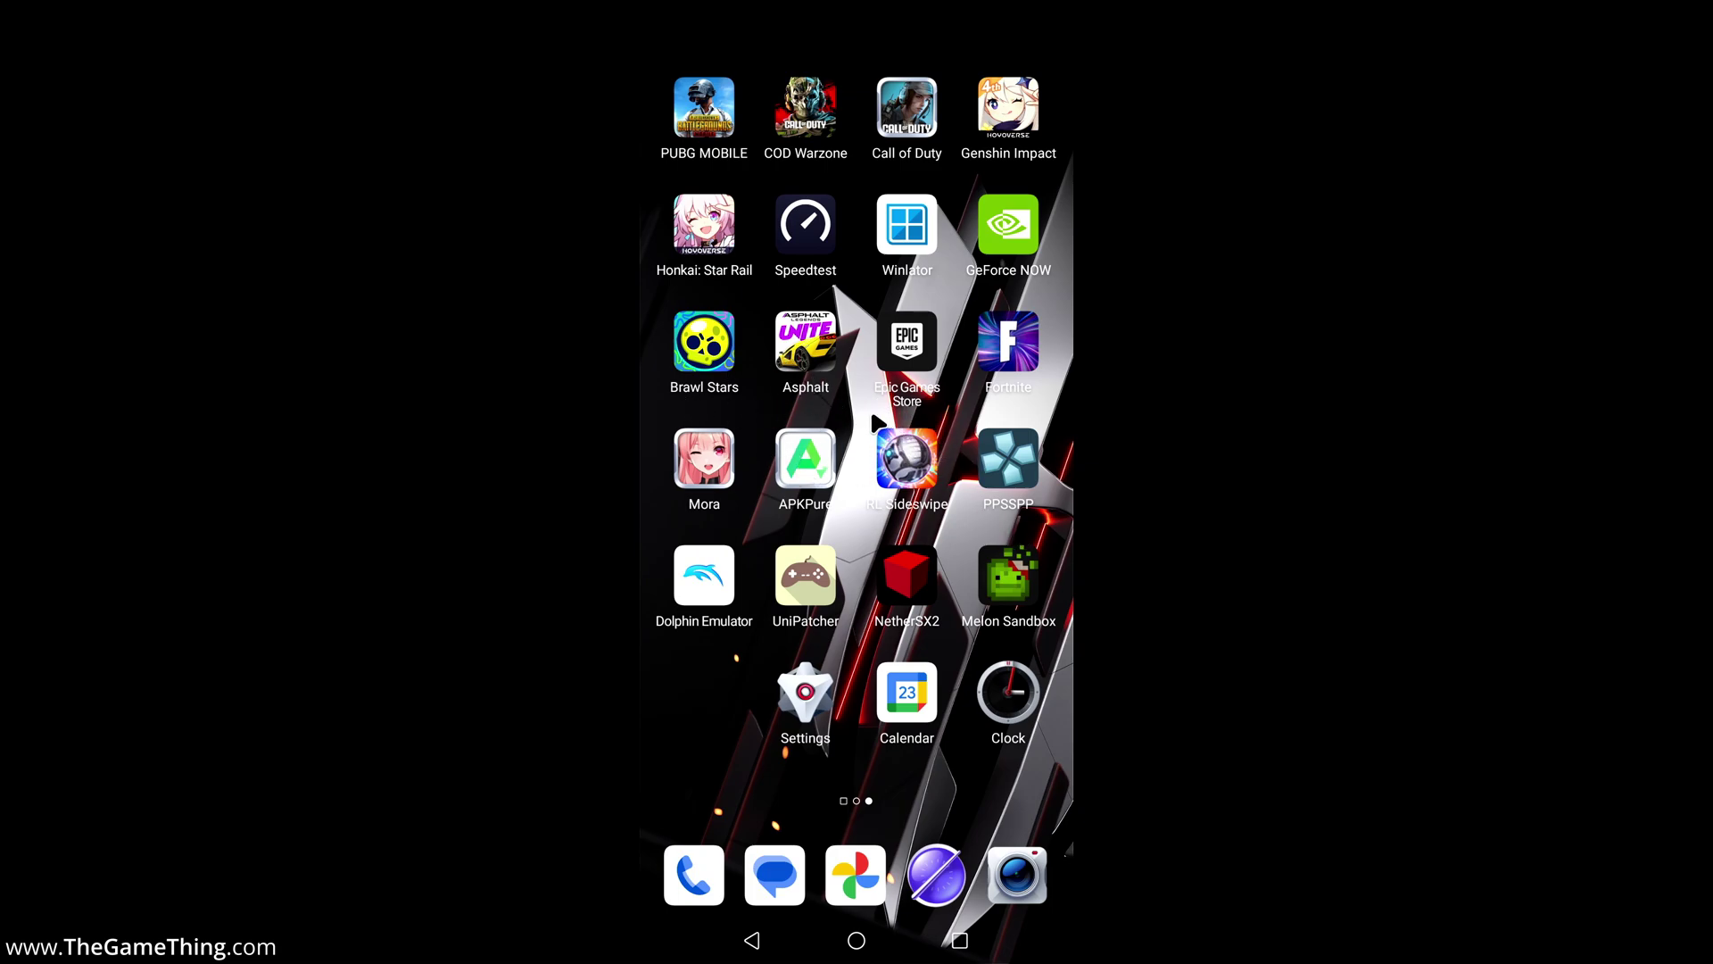
Step: Step focus through PUBG MOBILE, Winlator, RL Sideswipe, Mora, Brawl Stars and Fortnite, ending on Asphalt
key(Down)
key(Down)
key(Right)
key(Right)
key(Down)
key(Down)
key(Left)
key(Left)
key(Up)
key(Right)
key(Right)
key(Right)
key(Left)
key(Left)
key(Down)
key(Down)
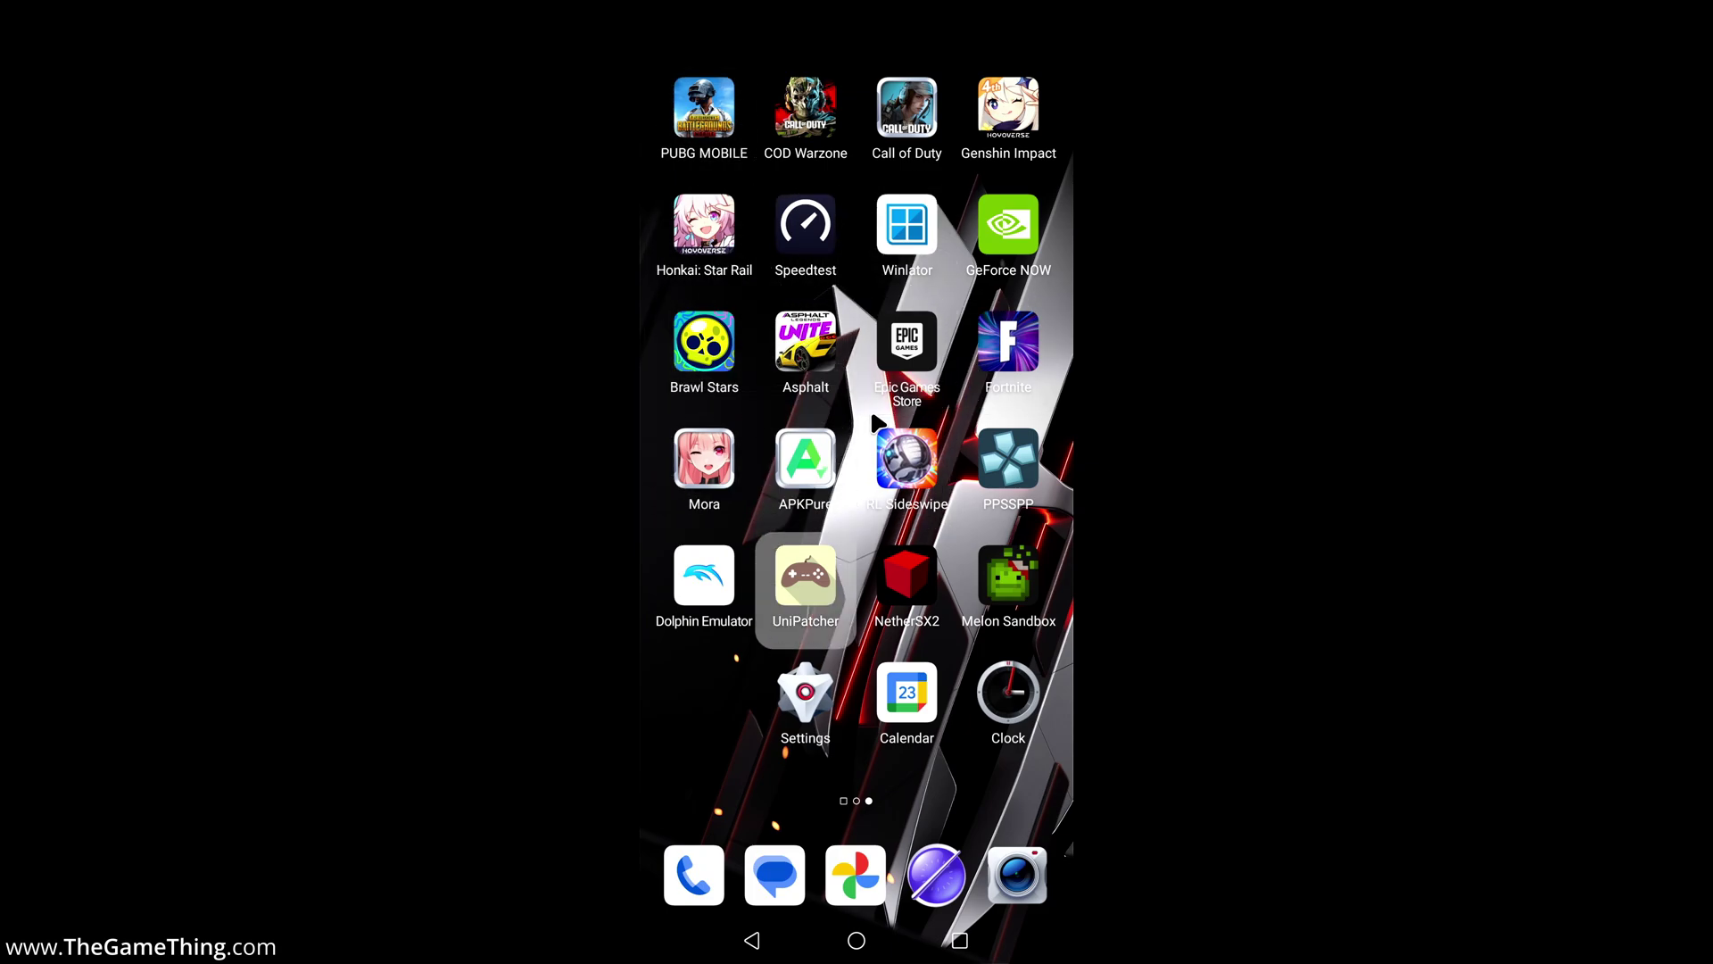
key(Up)
key(Up)
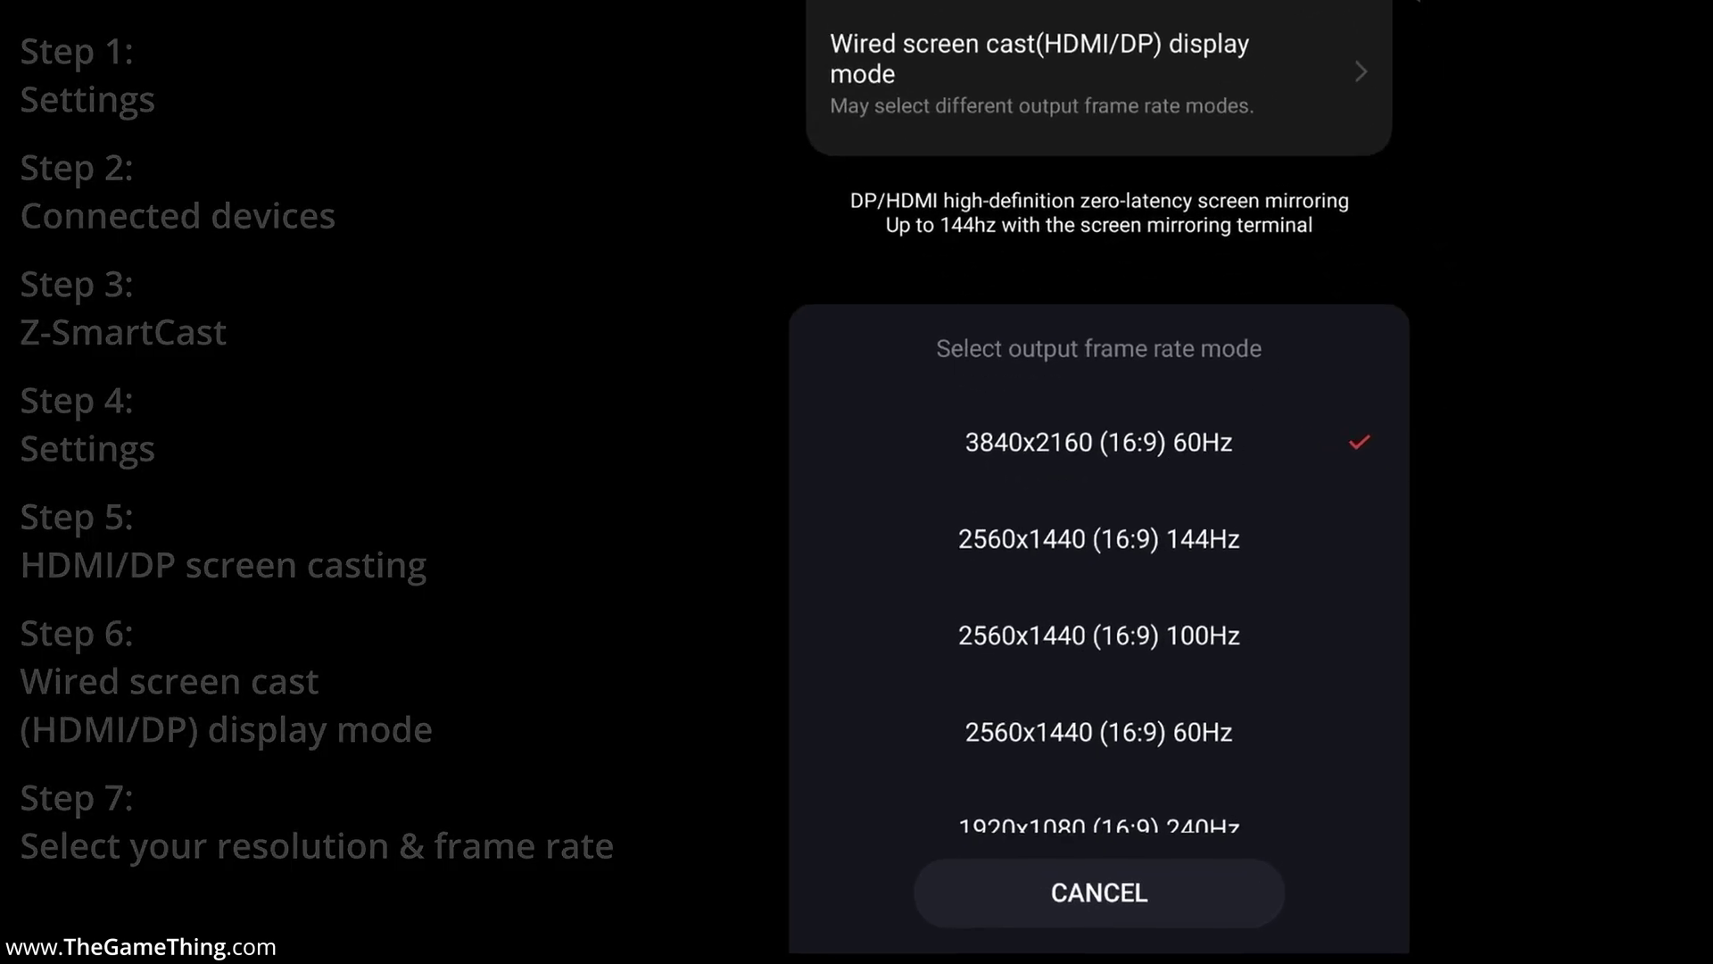
Step: Scroll down through the wired screen cast frame rate options and back up
scroll(859, 464, down, 2)
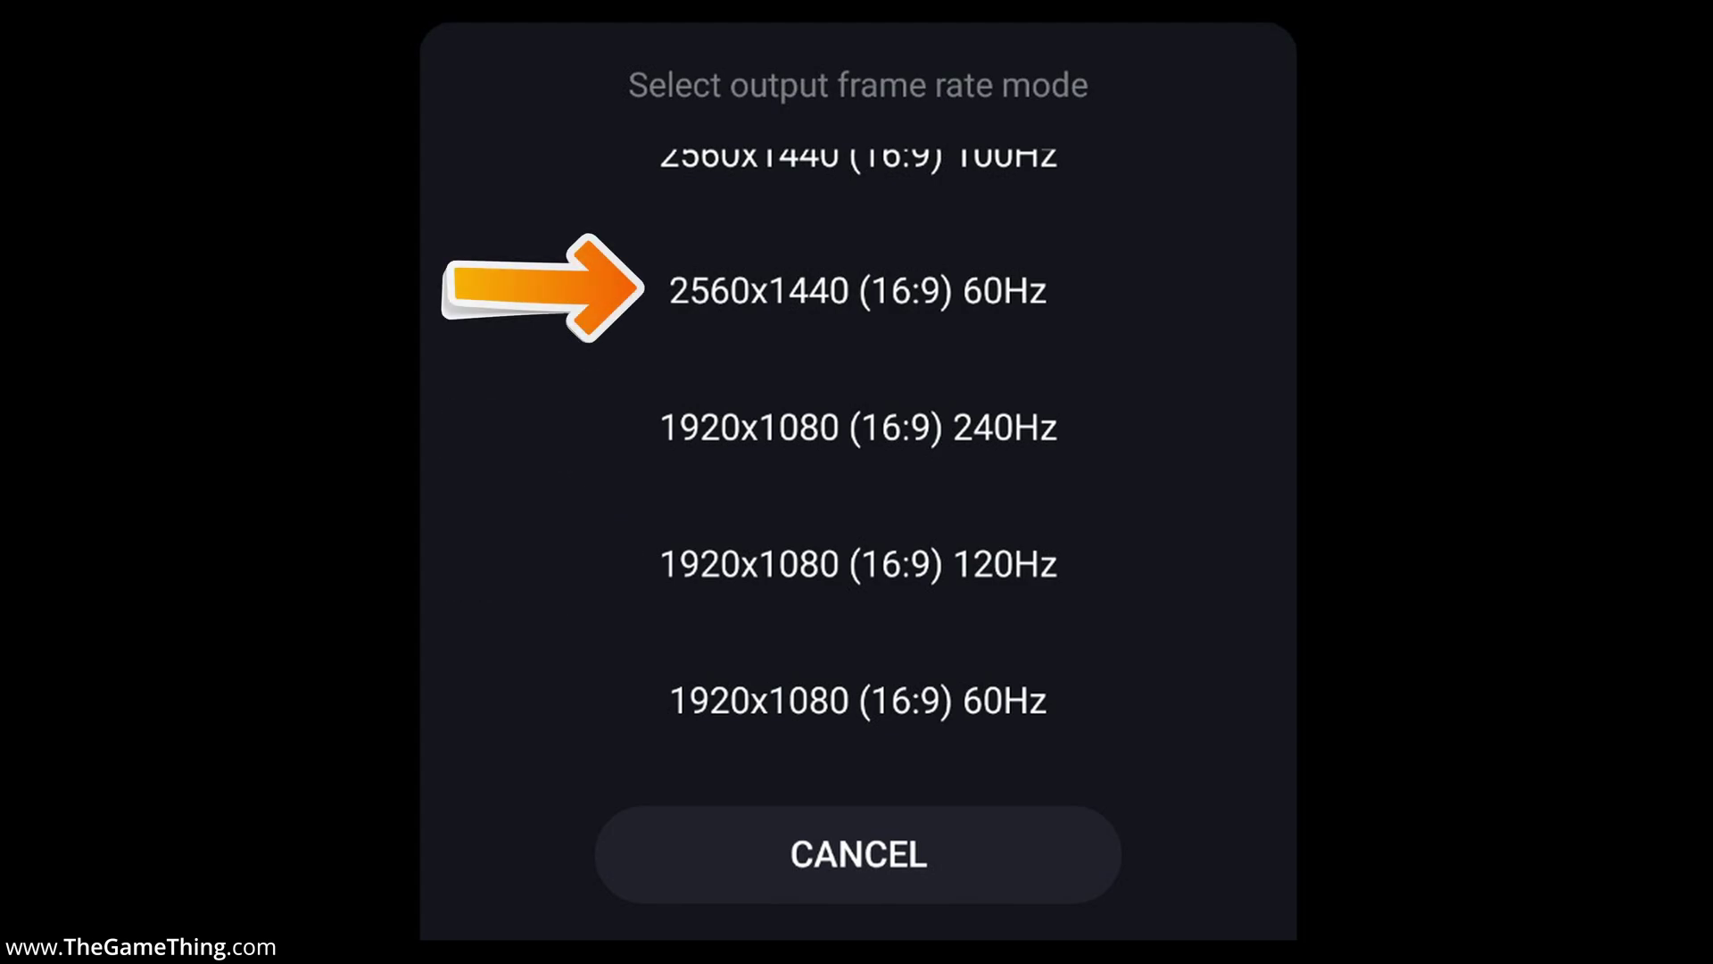
scroll(858, 446, up, 3)
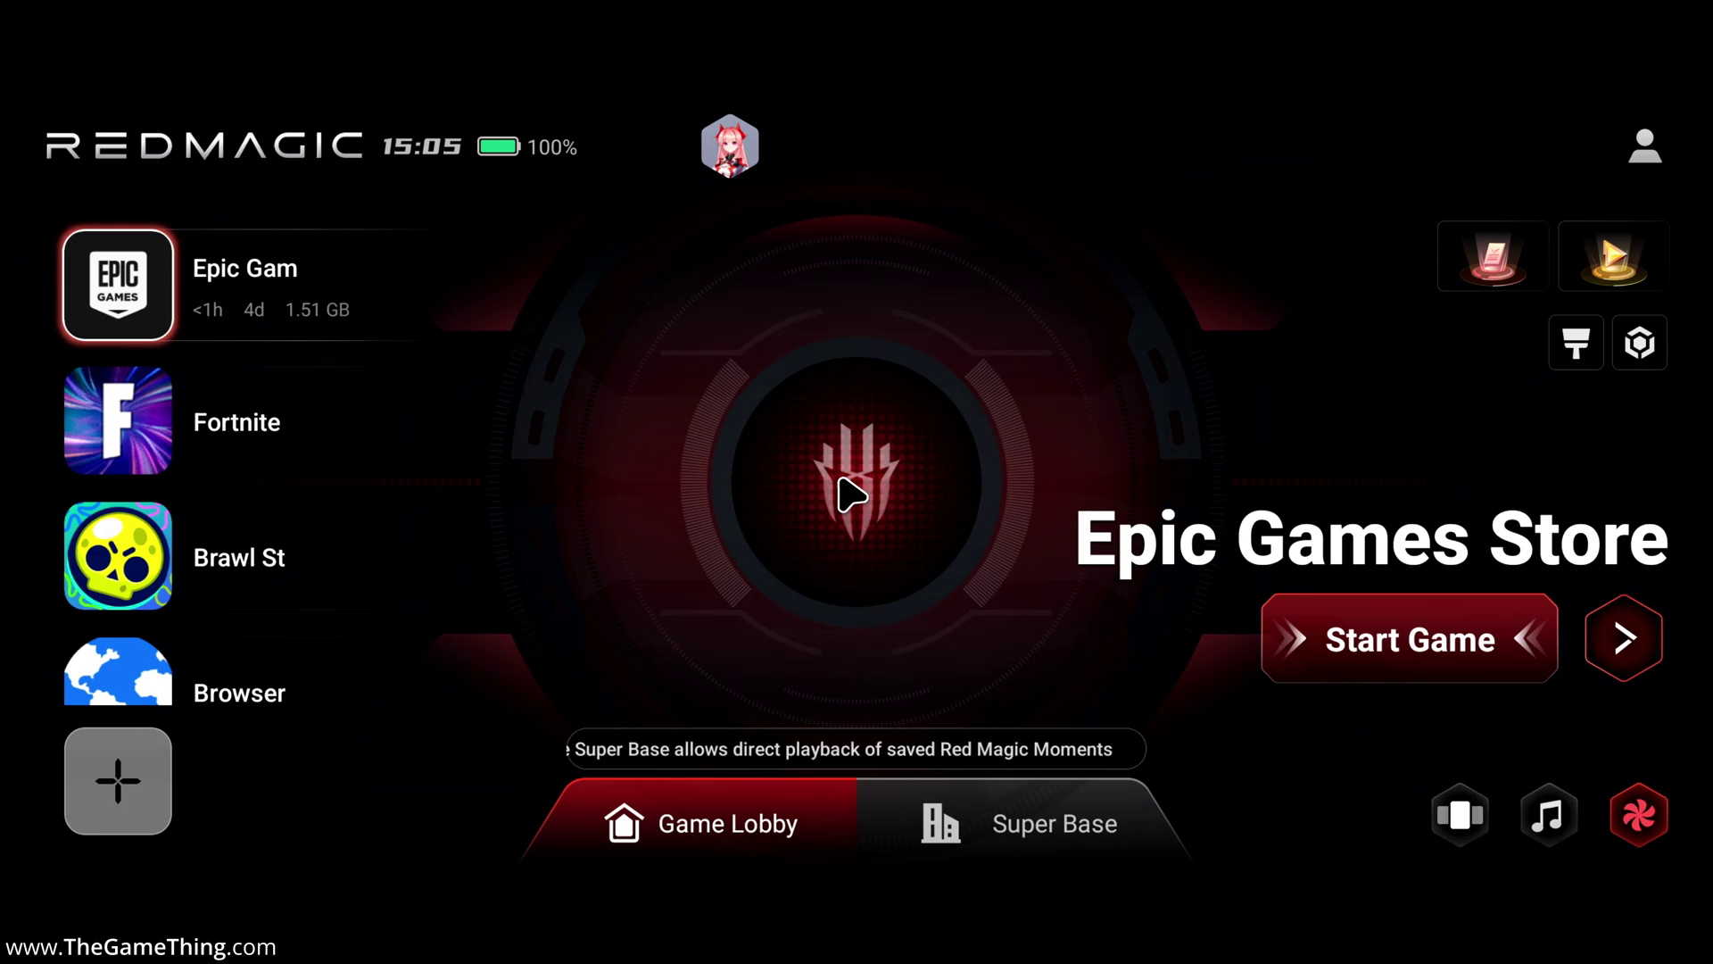
Step: Open Game Space Center and browse the Network, Screen and Anti disturbance settings
click(850, 491)
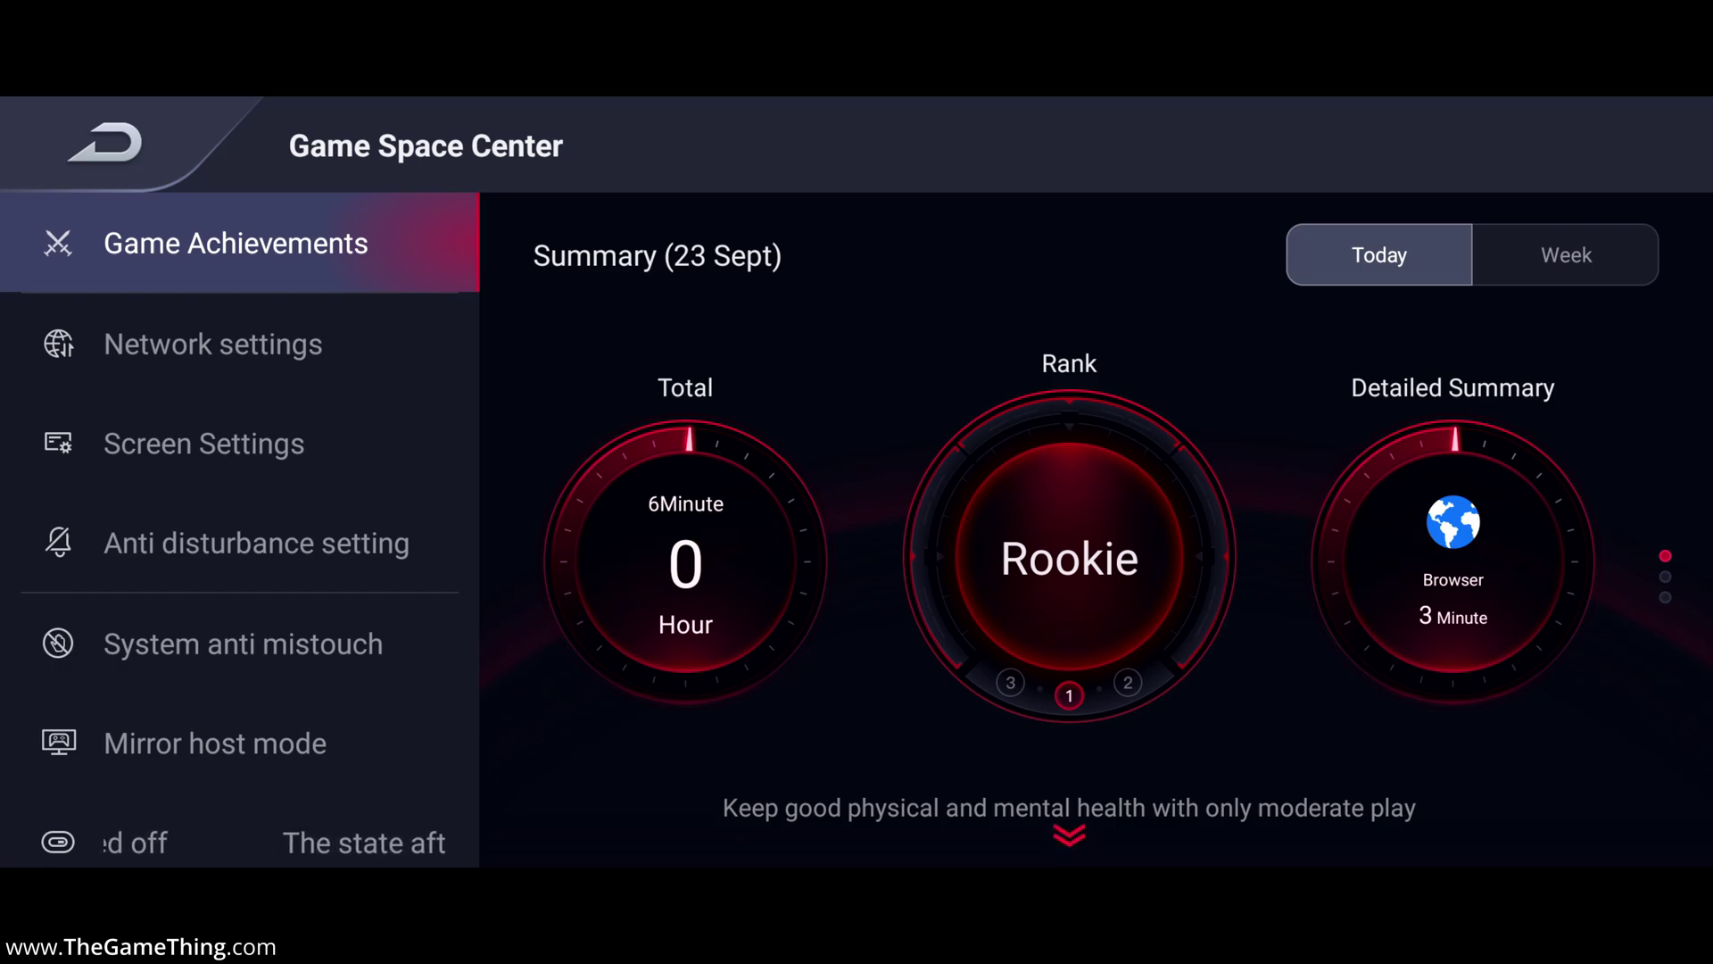
click(212, 343)
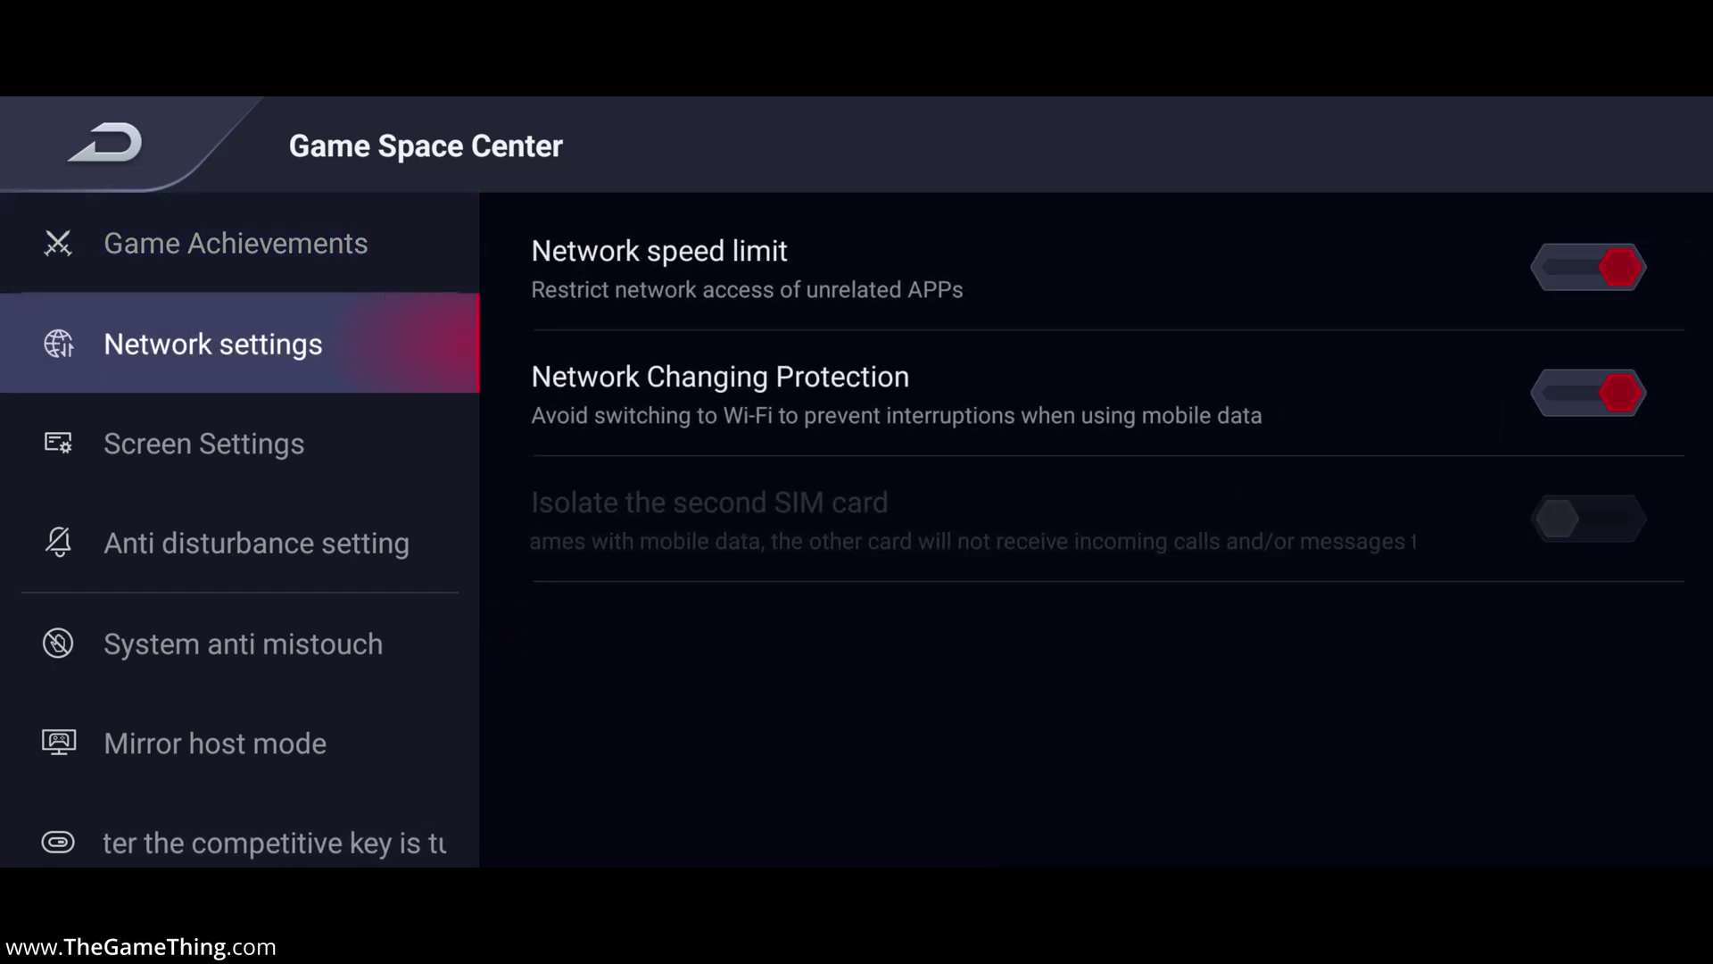
click(204, 444)
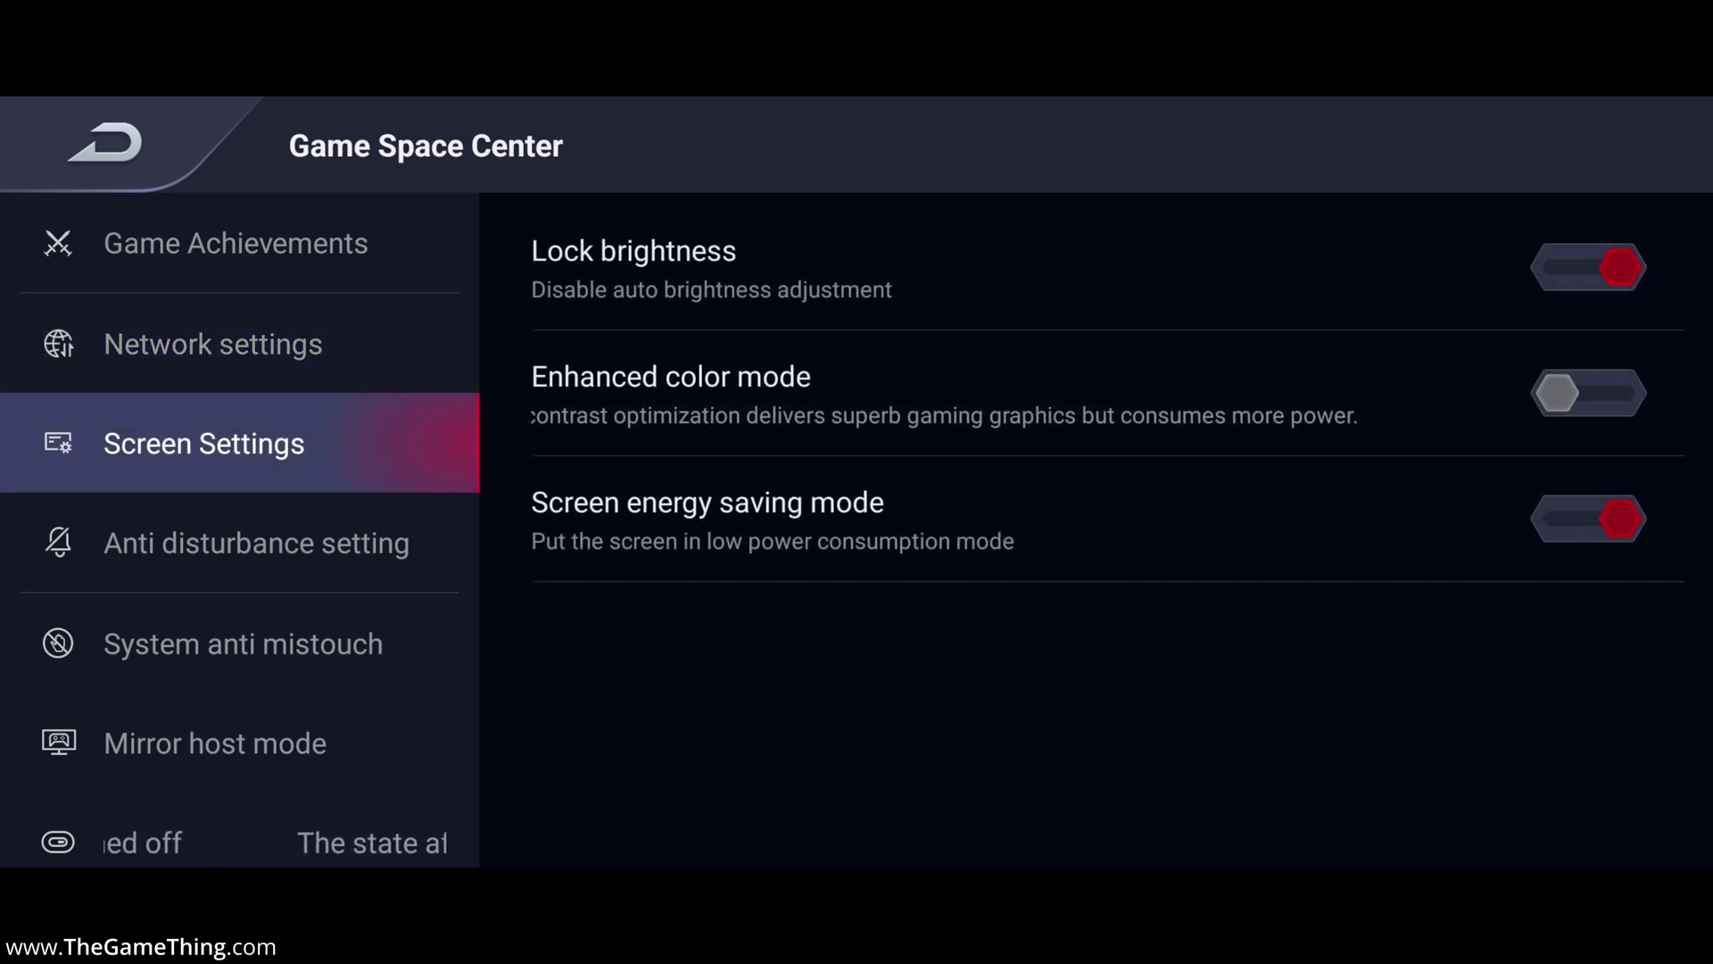
click(256, 542)
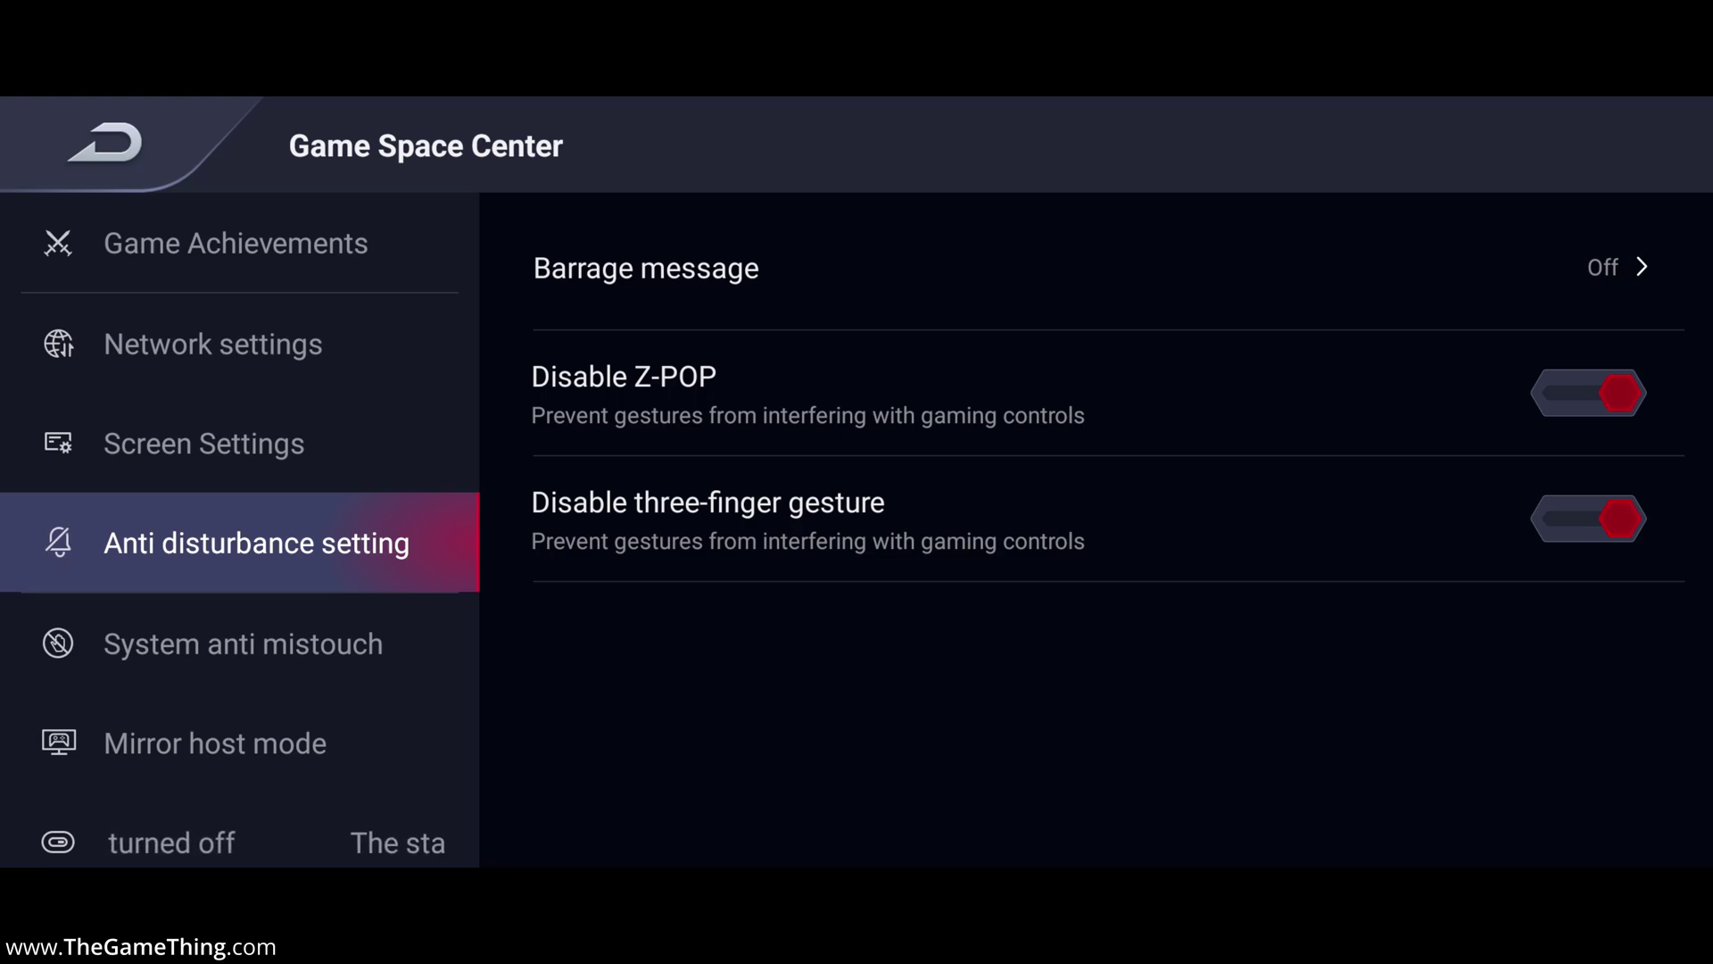
scroll(239, 526, down, 1)
scroll(239, 526, down, 2)
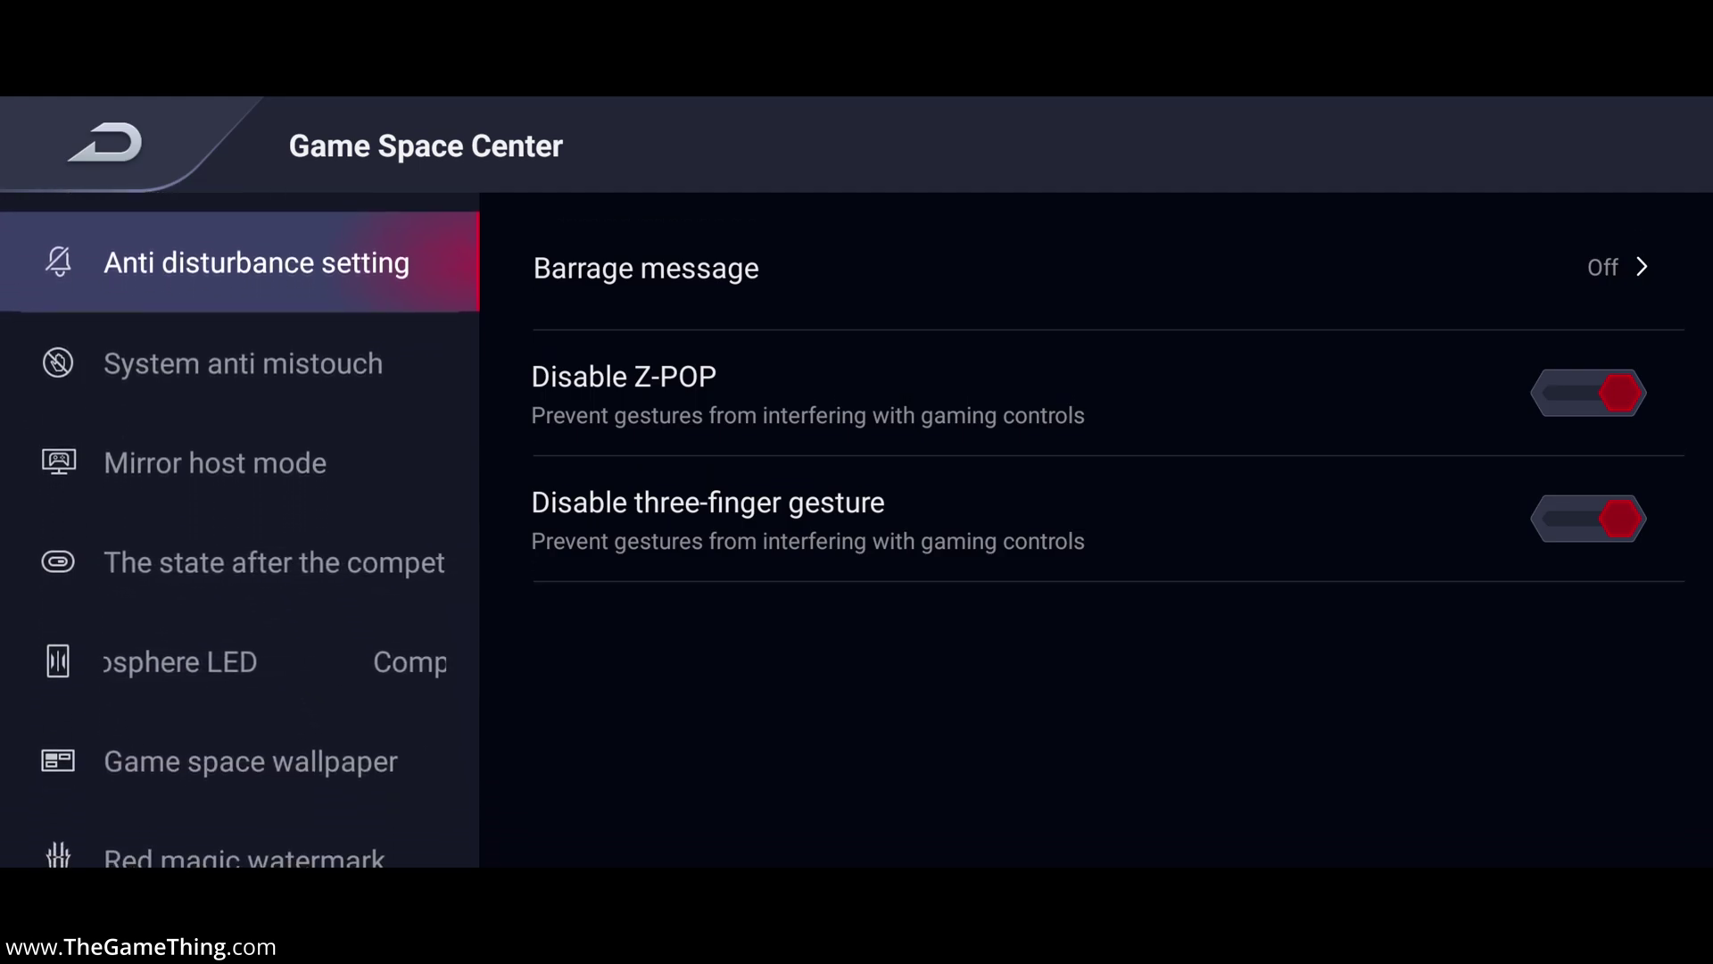
Step: Review the System anti mistouch options, then show the Mirror host mode page
click(243, 363)
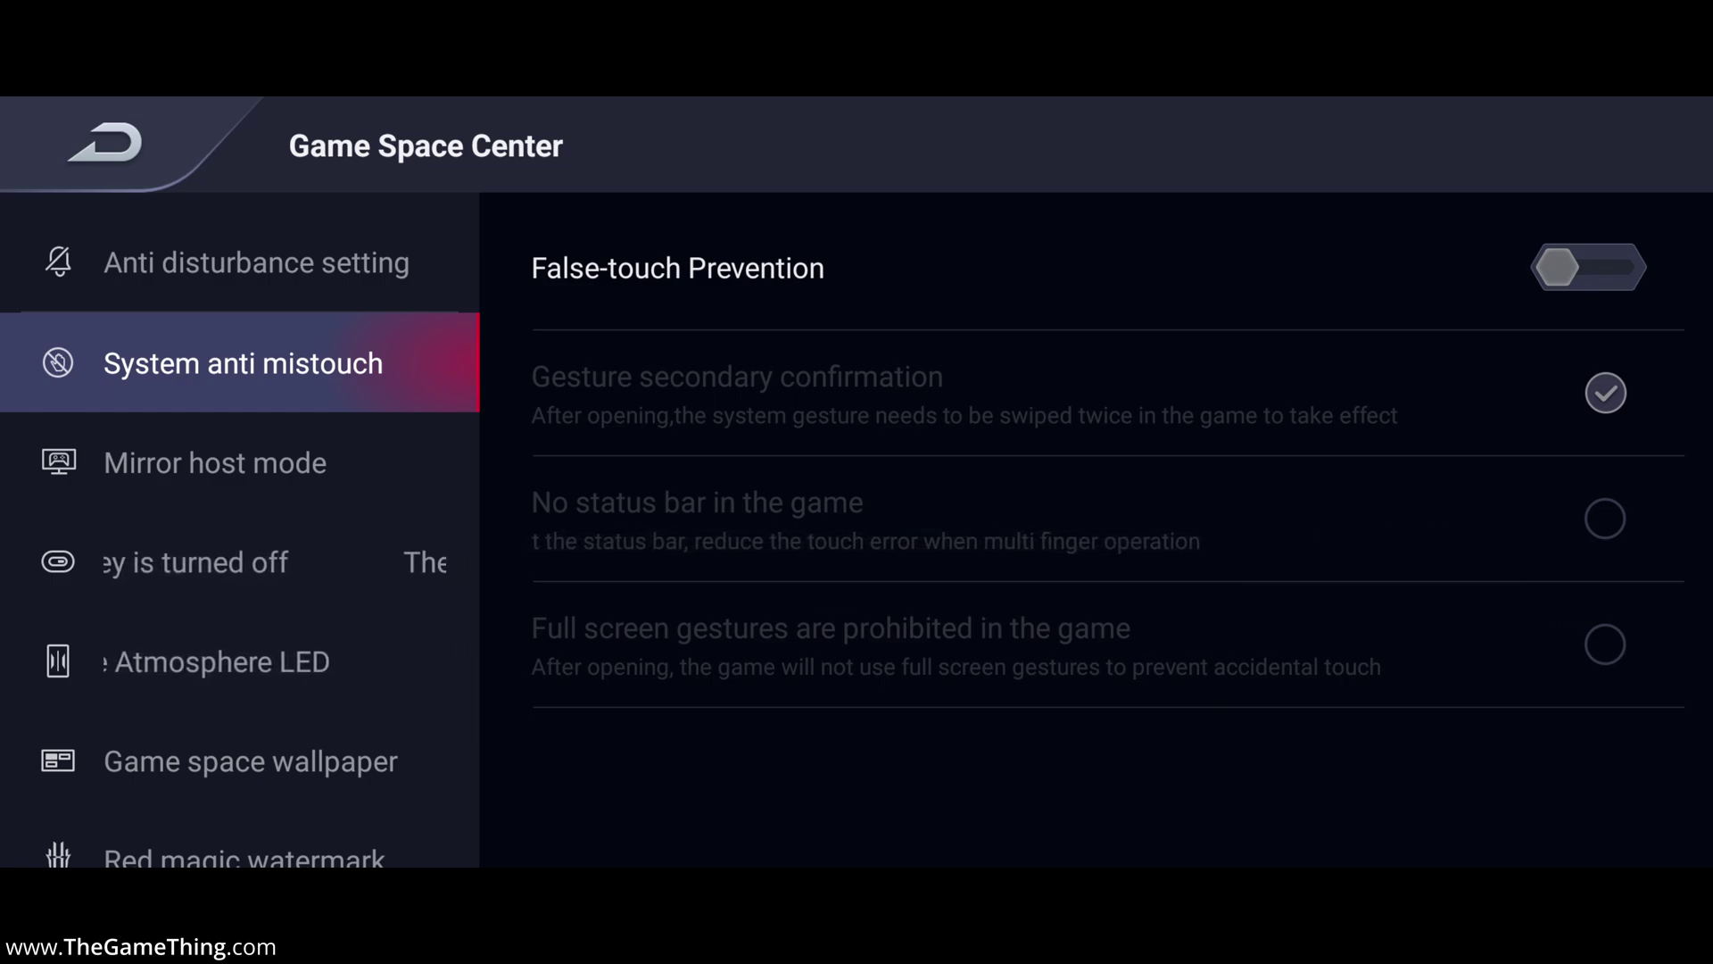
scroll(239, 527, down, 3)
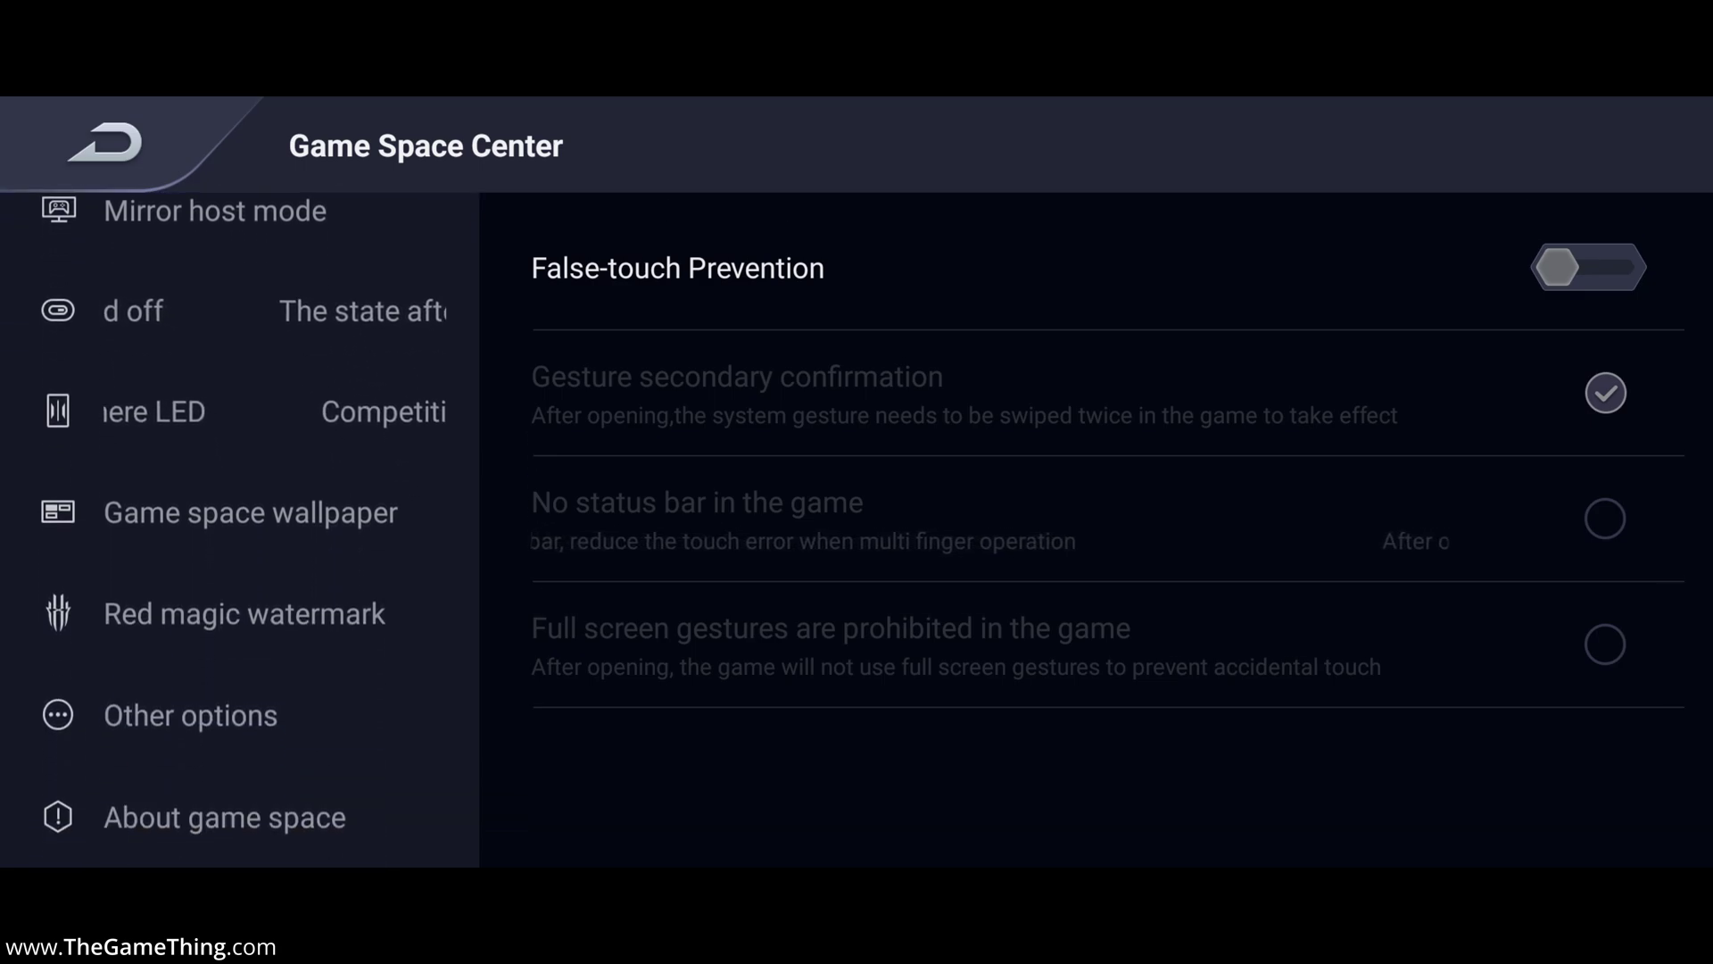
scroll(239, 527, up, 3)
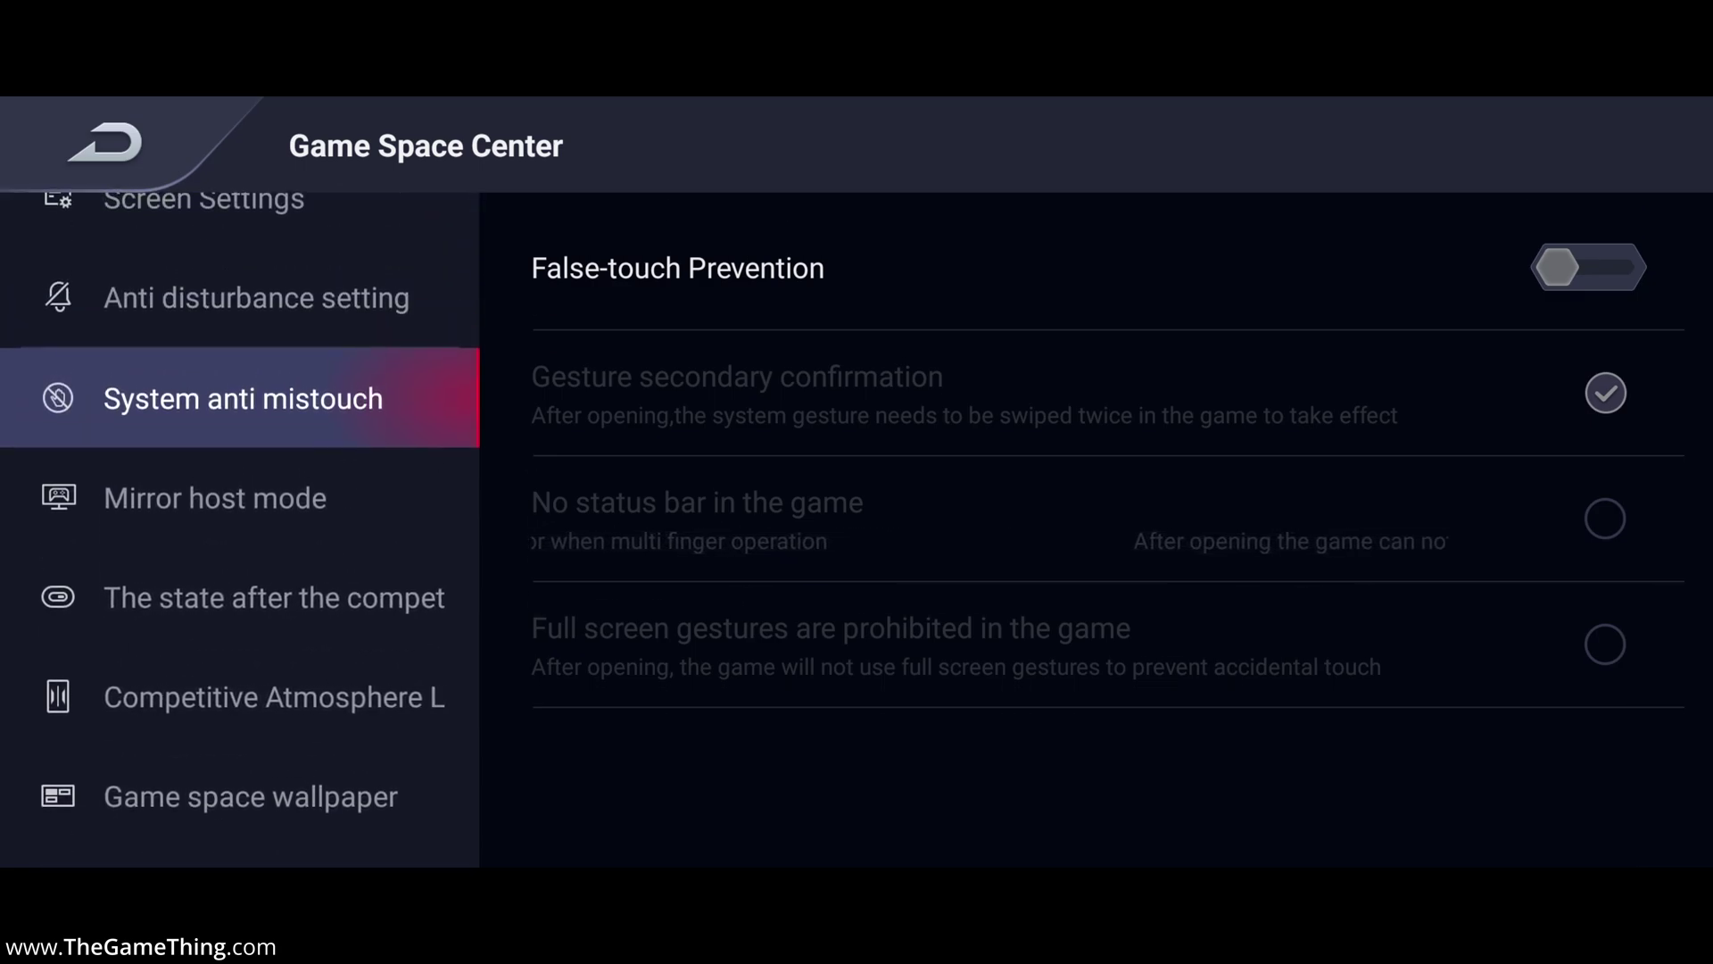
scroll(240, 527, up, 1)
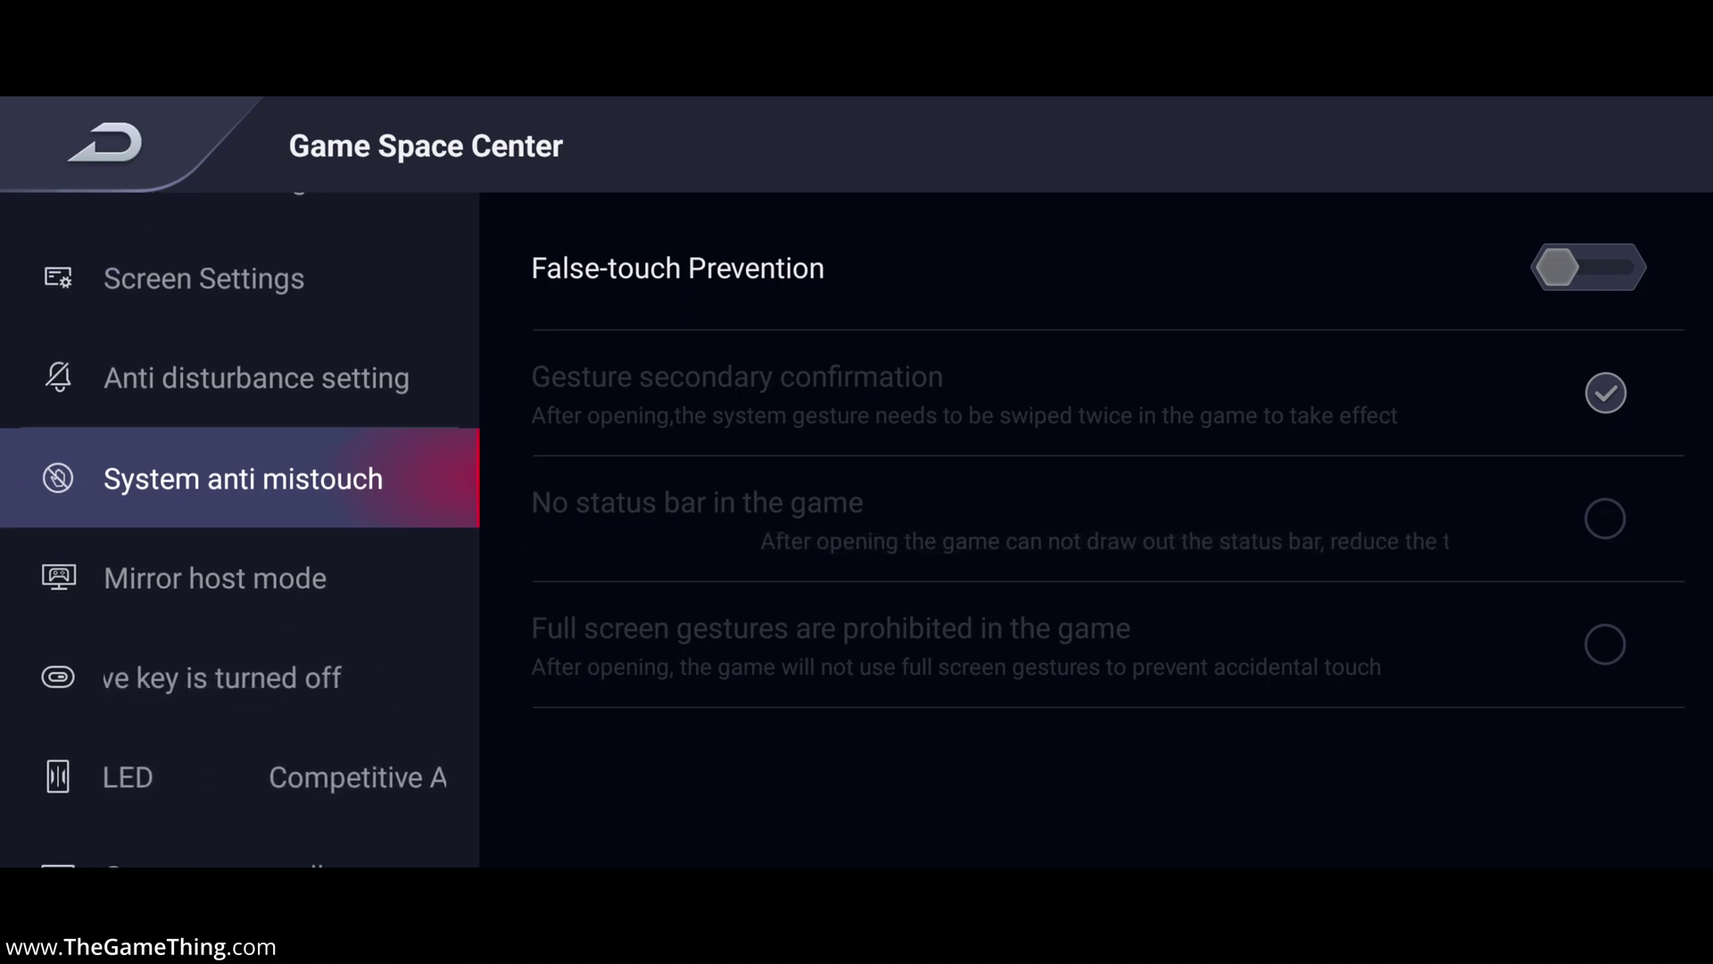
click(215, 578)
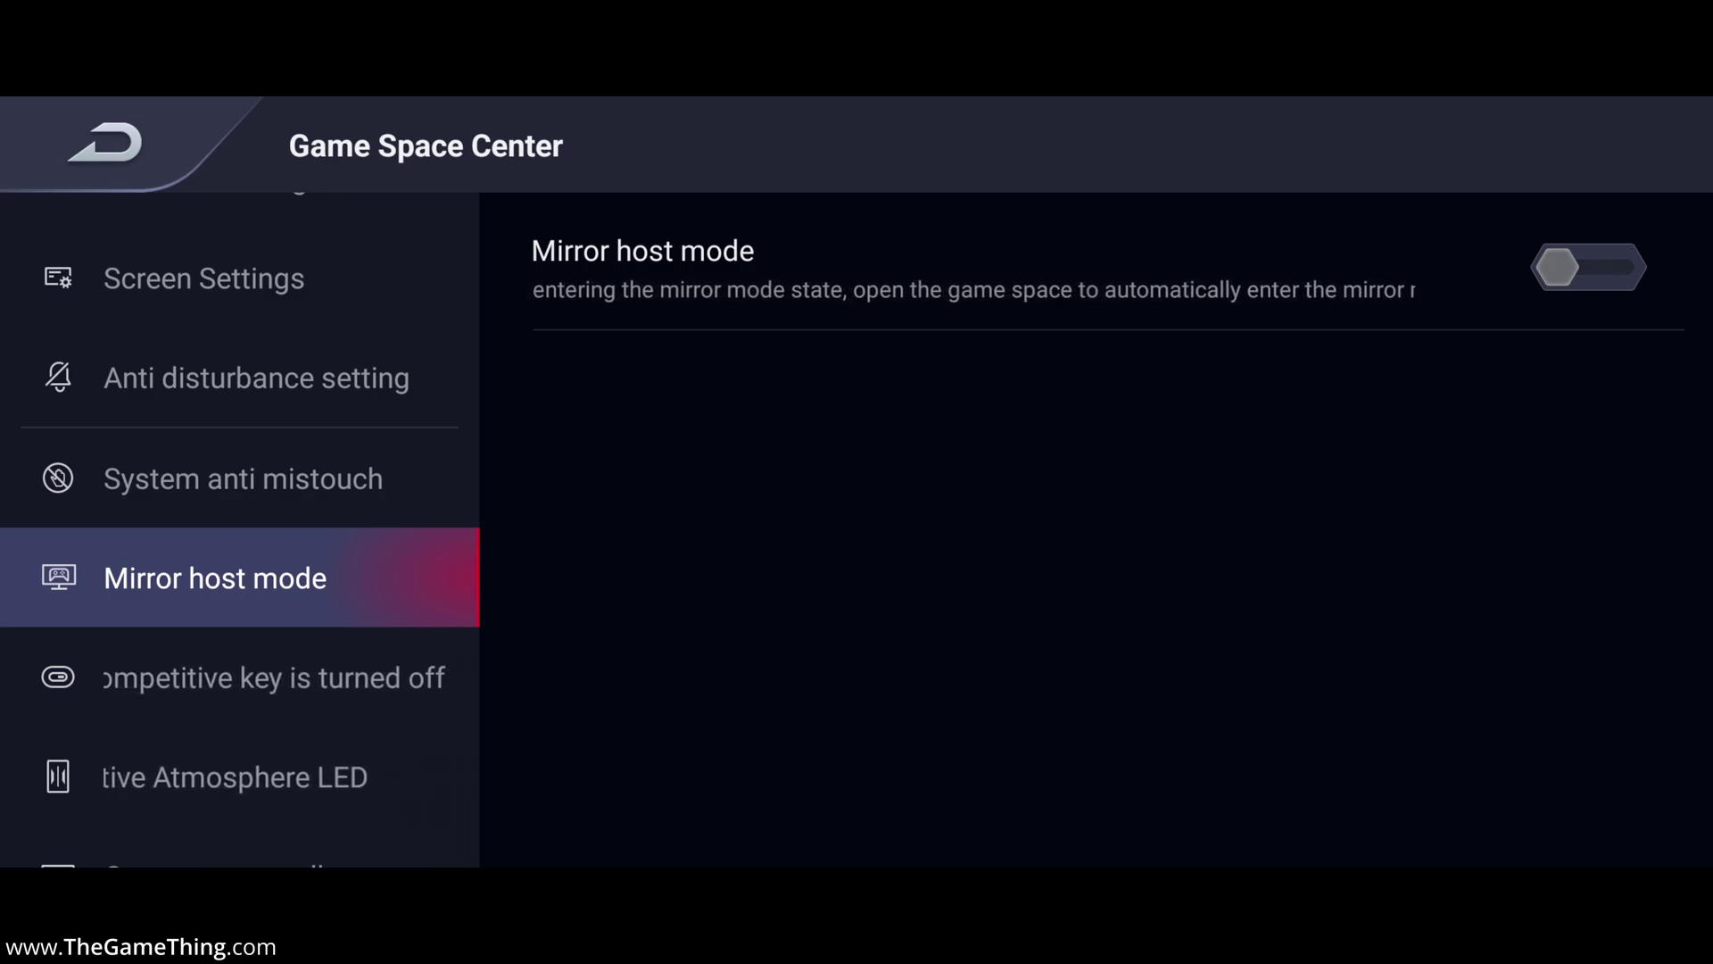
Step: Switch the Mirror host mode toggle on
click(1589, 267)
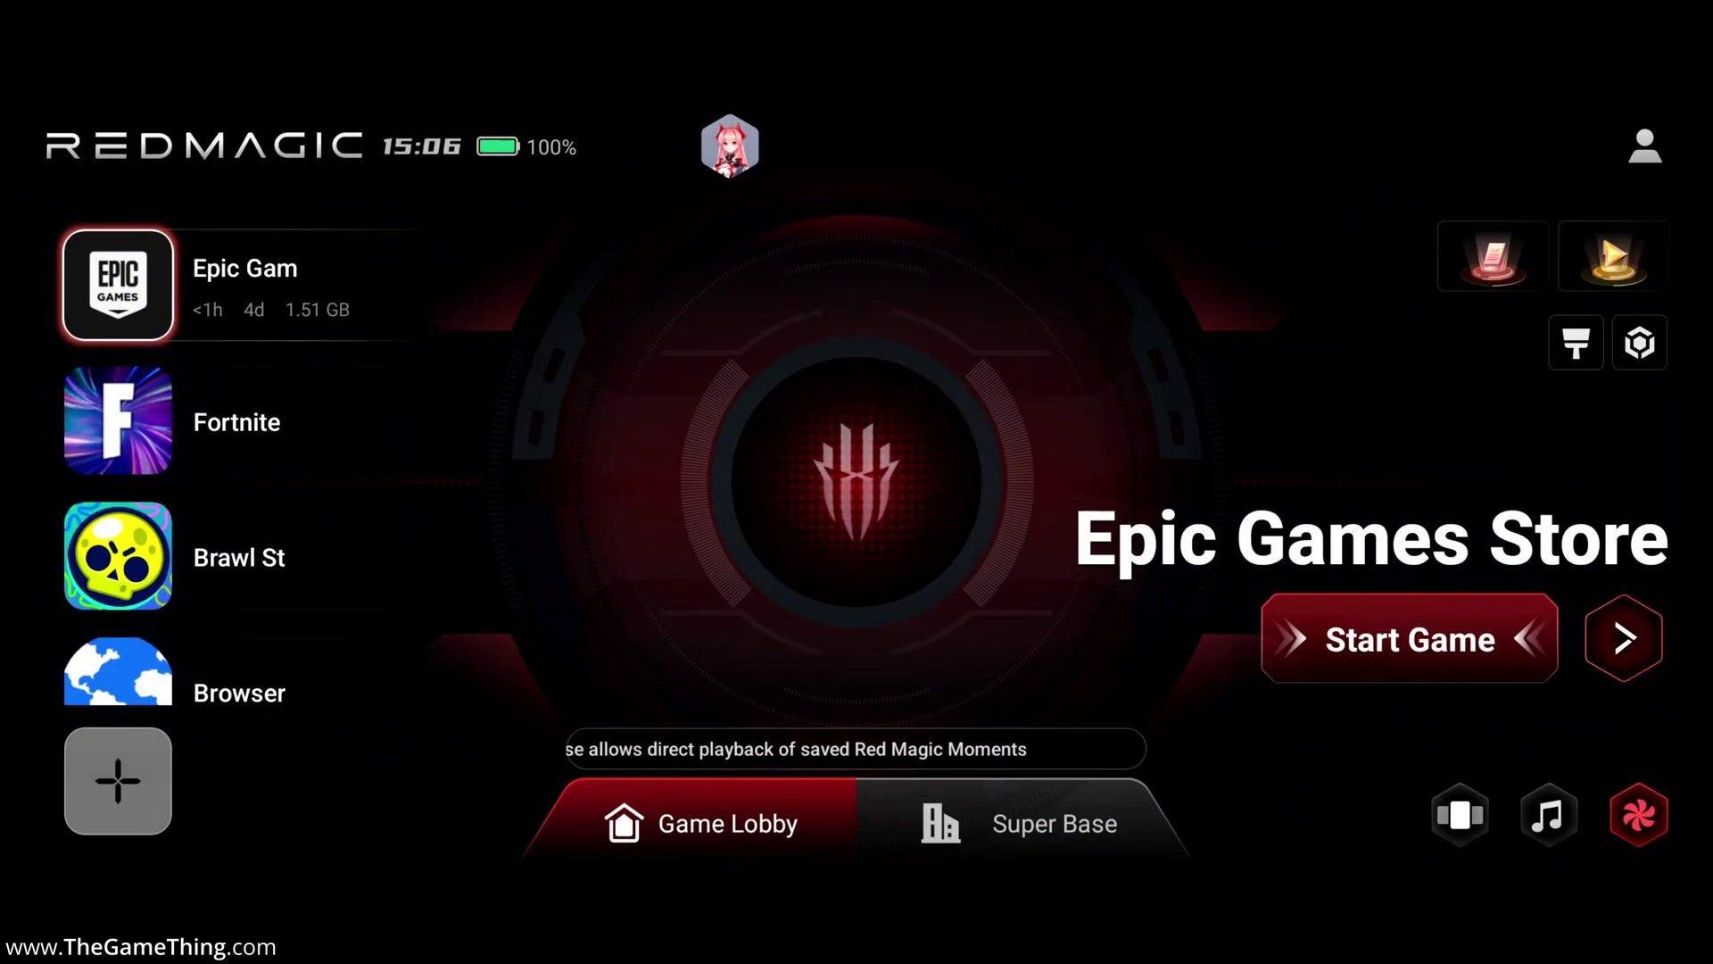
click(1017, 823)
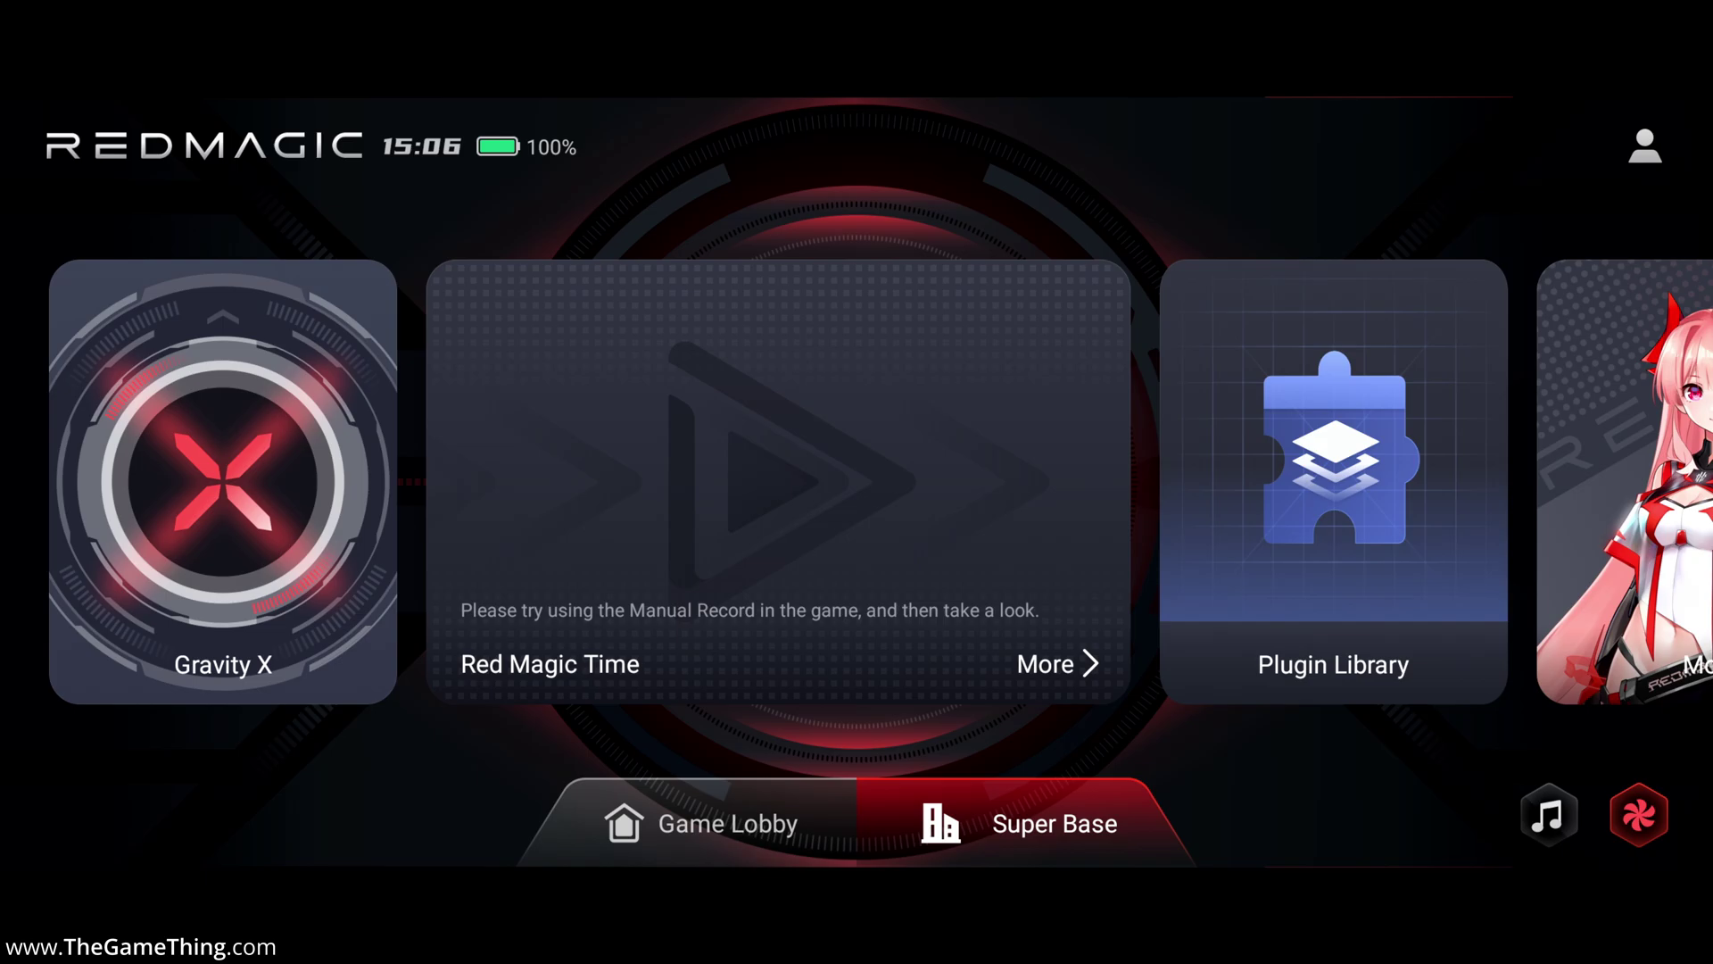
click(727, 822)
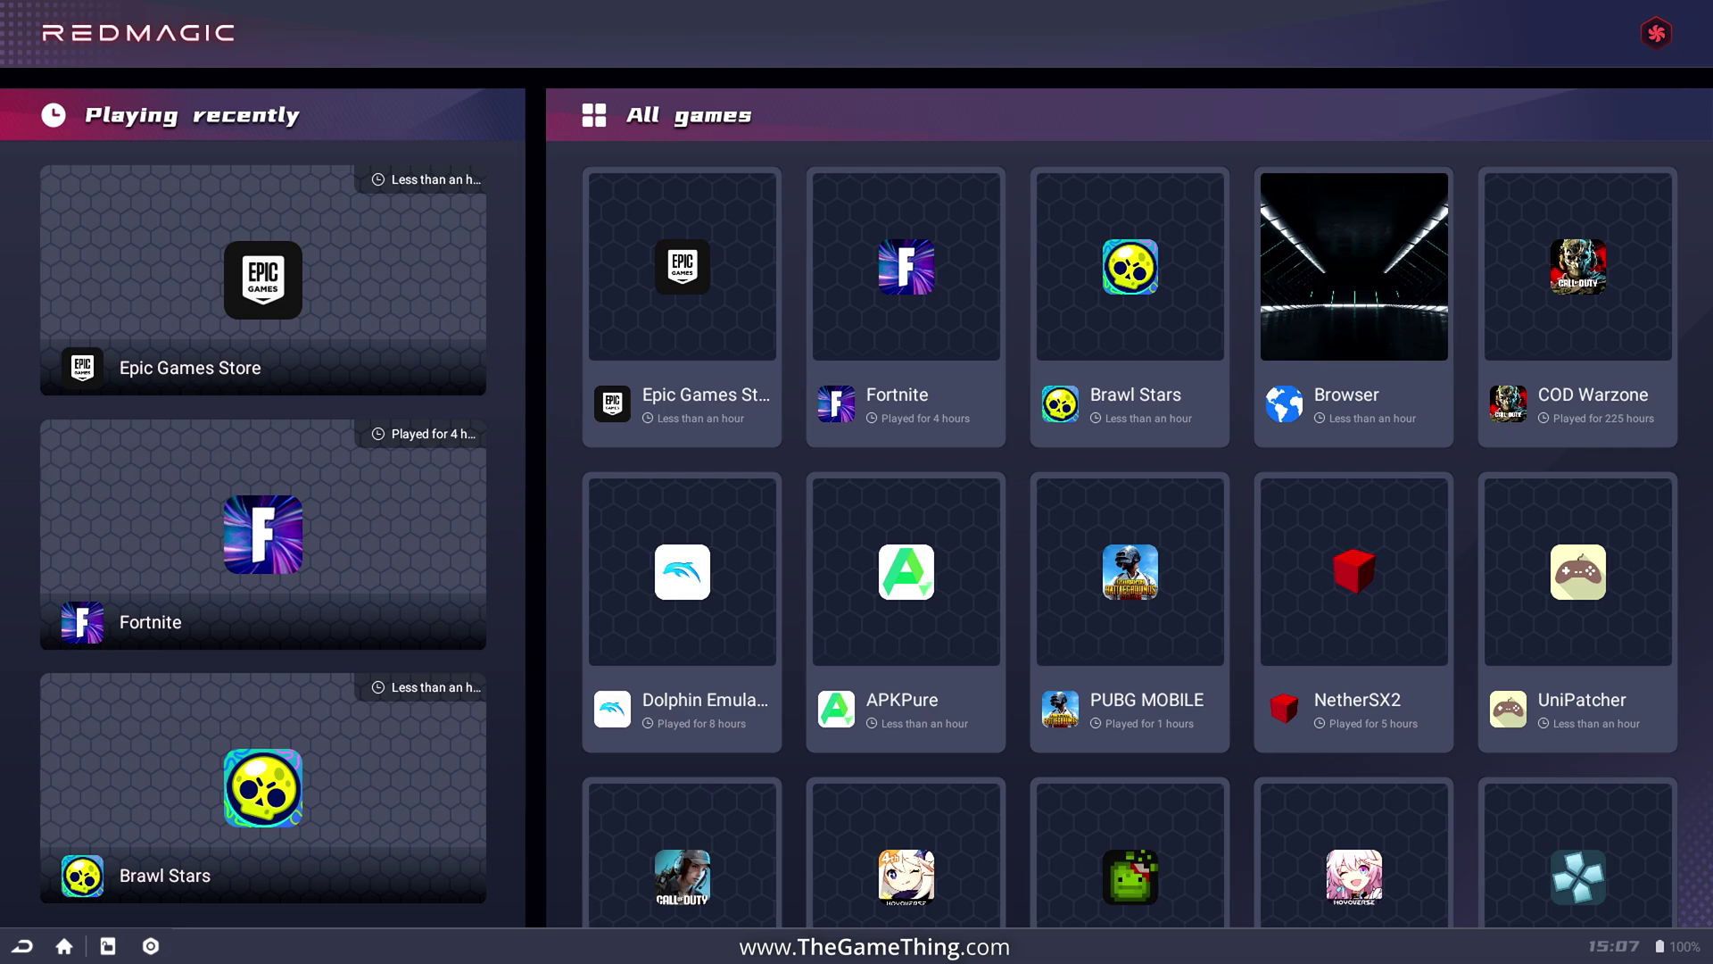
Step: Move focus across APKPure, Brawl Stars and other tiles, then down to Melon Sandbox
key(Right)
key(Right)
key(Right)
key(Right)
key(Down)
key(Left)
key(Up)
key(Left)
key(Left)
key(Right)
key(Right)
key(Right)
key(Down)
key(Down)
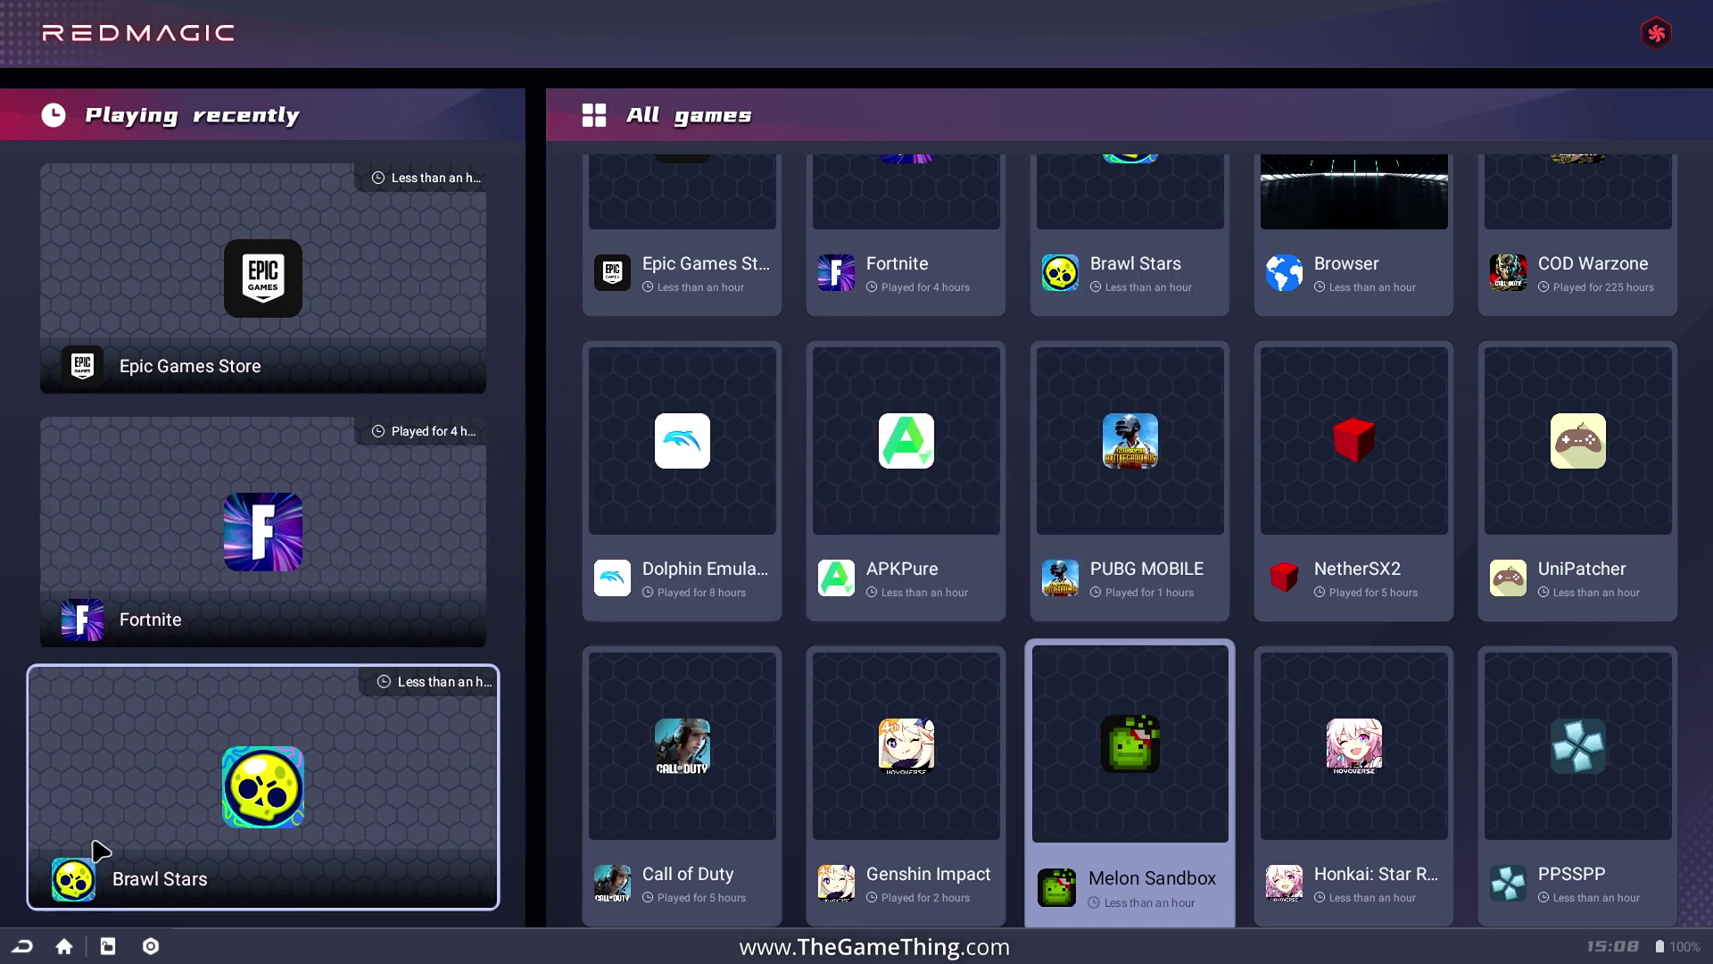
Step: Set the mouse sensitivity to about halfway
click(146, 944)
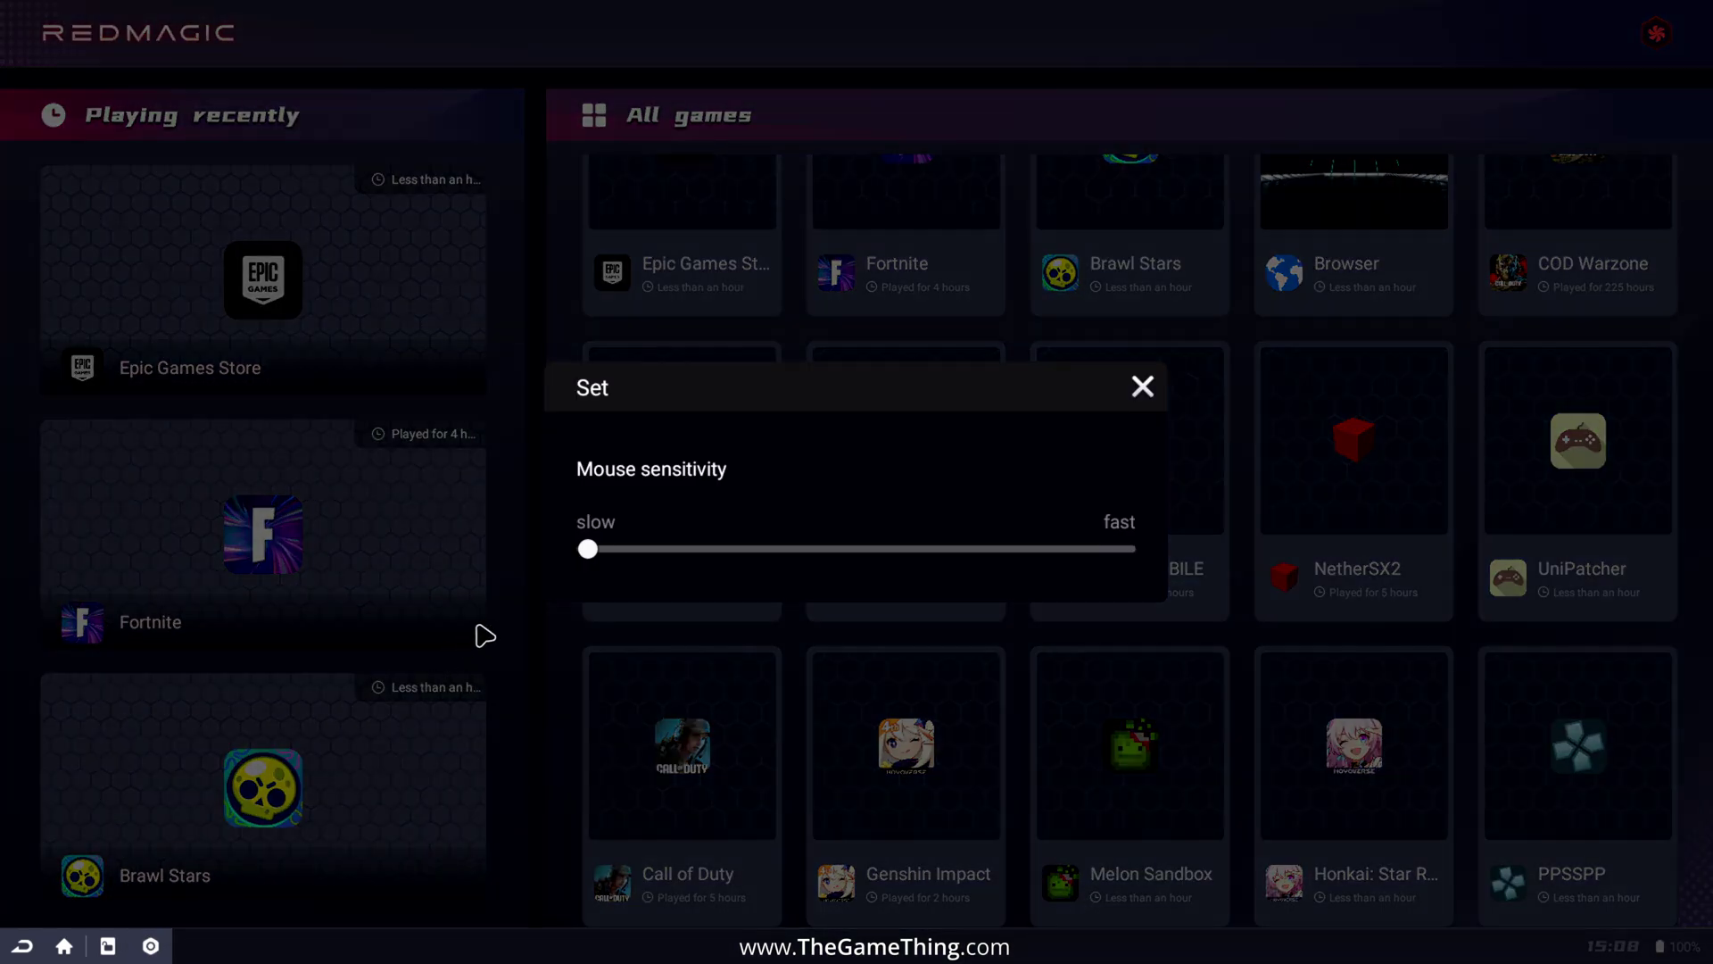
drag(589, 549, 1189, 545)
click(884, 551)
click(1141, 386)
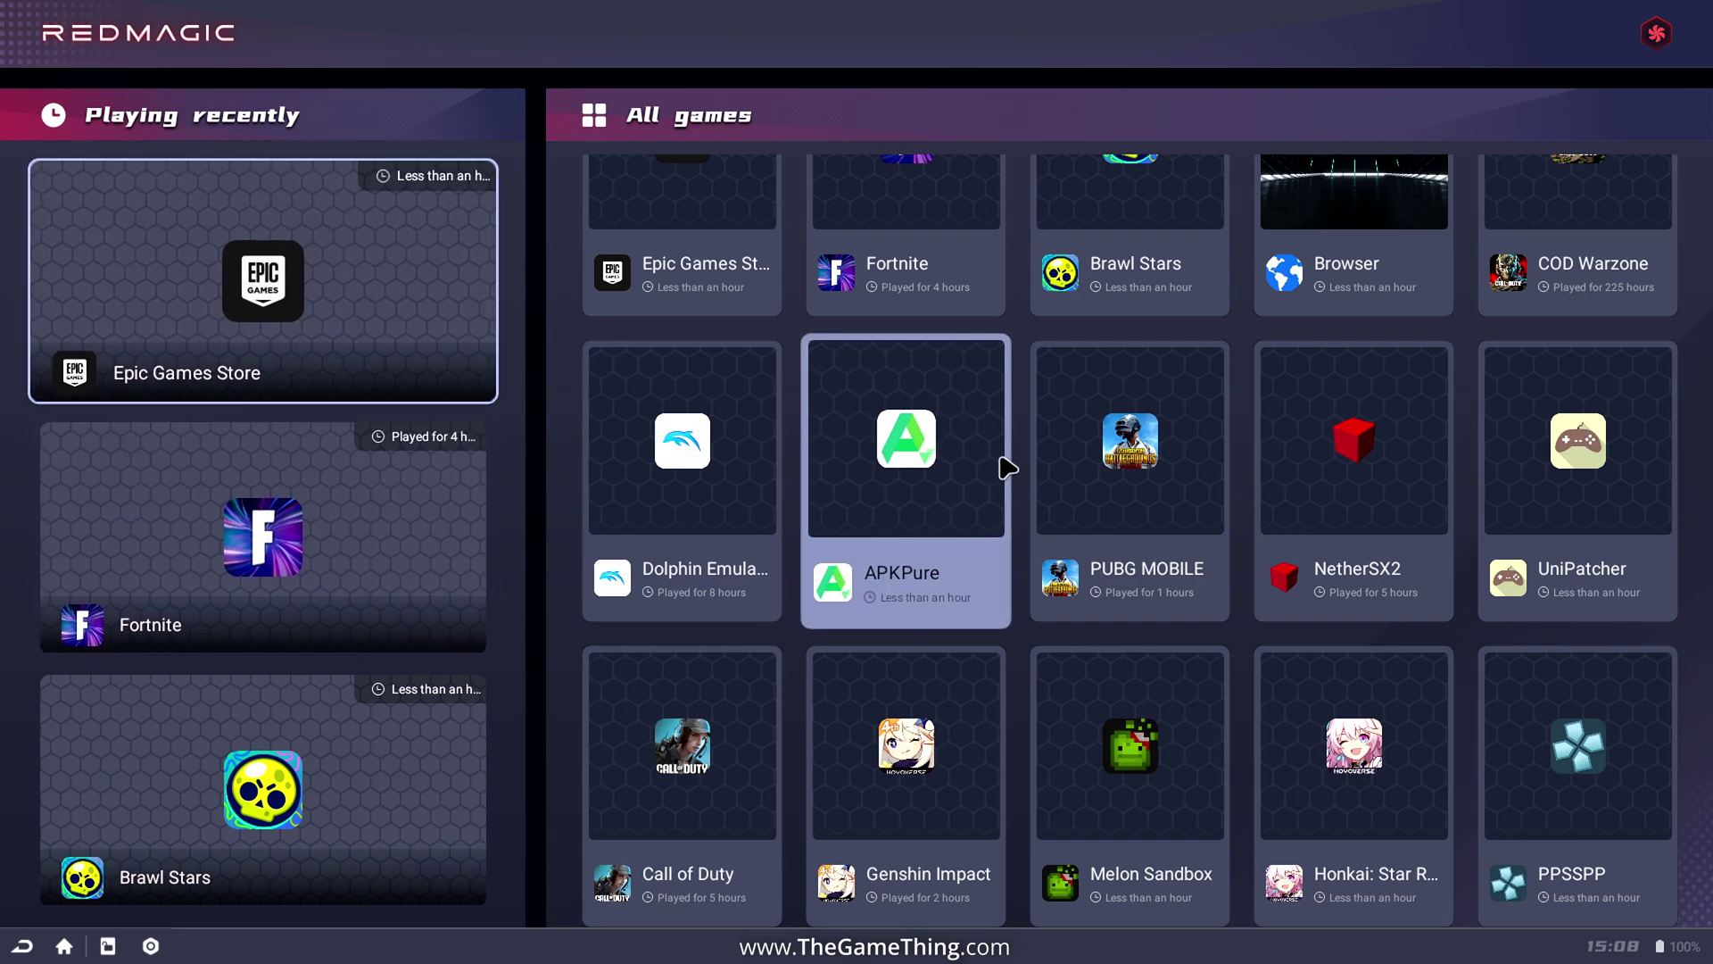
Step: Move focus through the top rows of games toward Call of Duty and RL Sideswipe
scroll(1008, 467, up, 2)
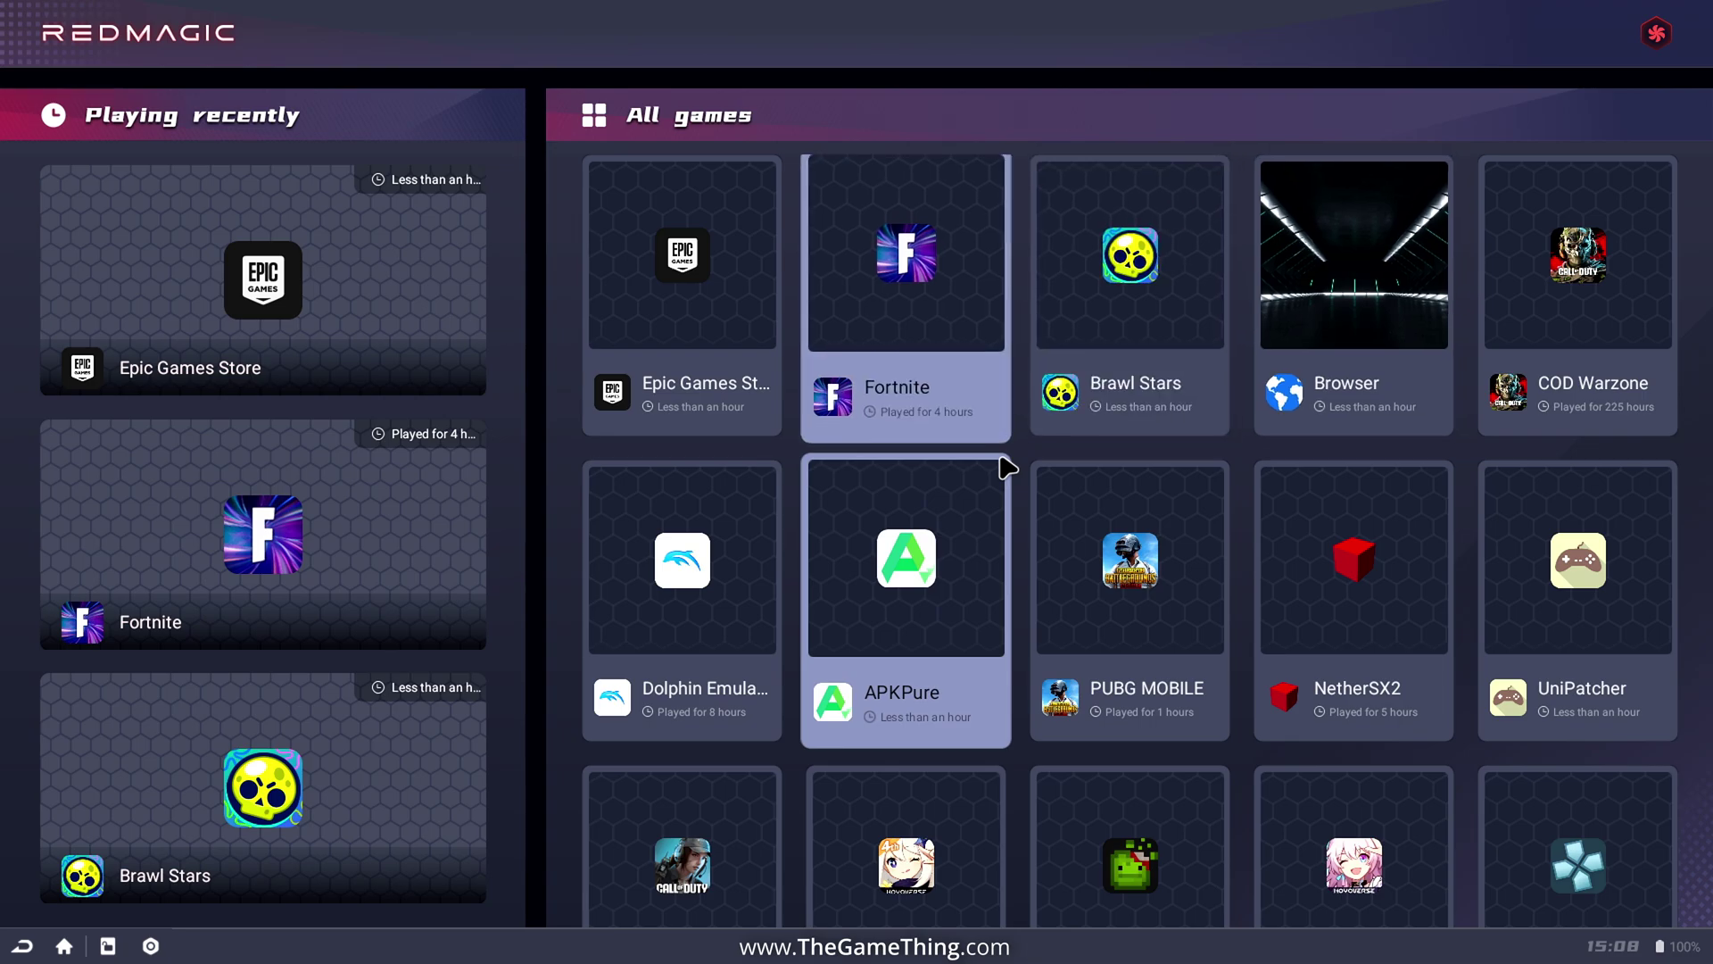
key(Right)
key(Right)
key(Right)
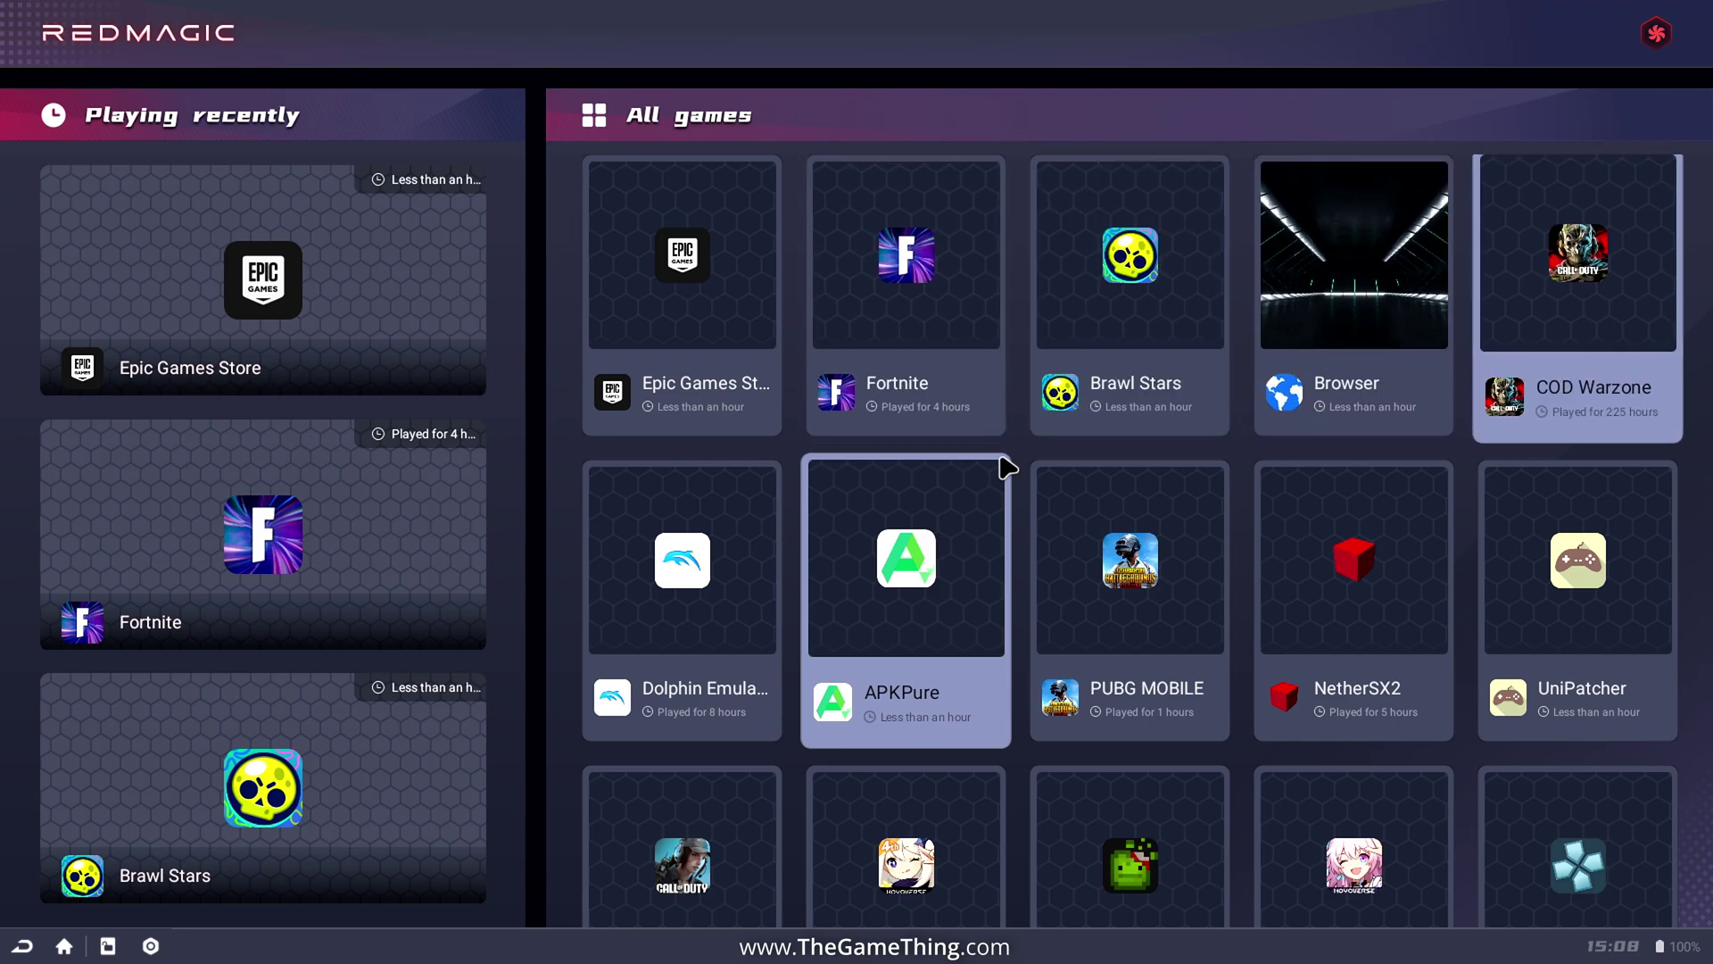
key(Down)
key(Down)
key(Down)
key(Left)
key(Left)
key(Left)
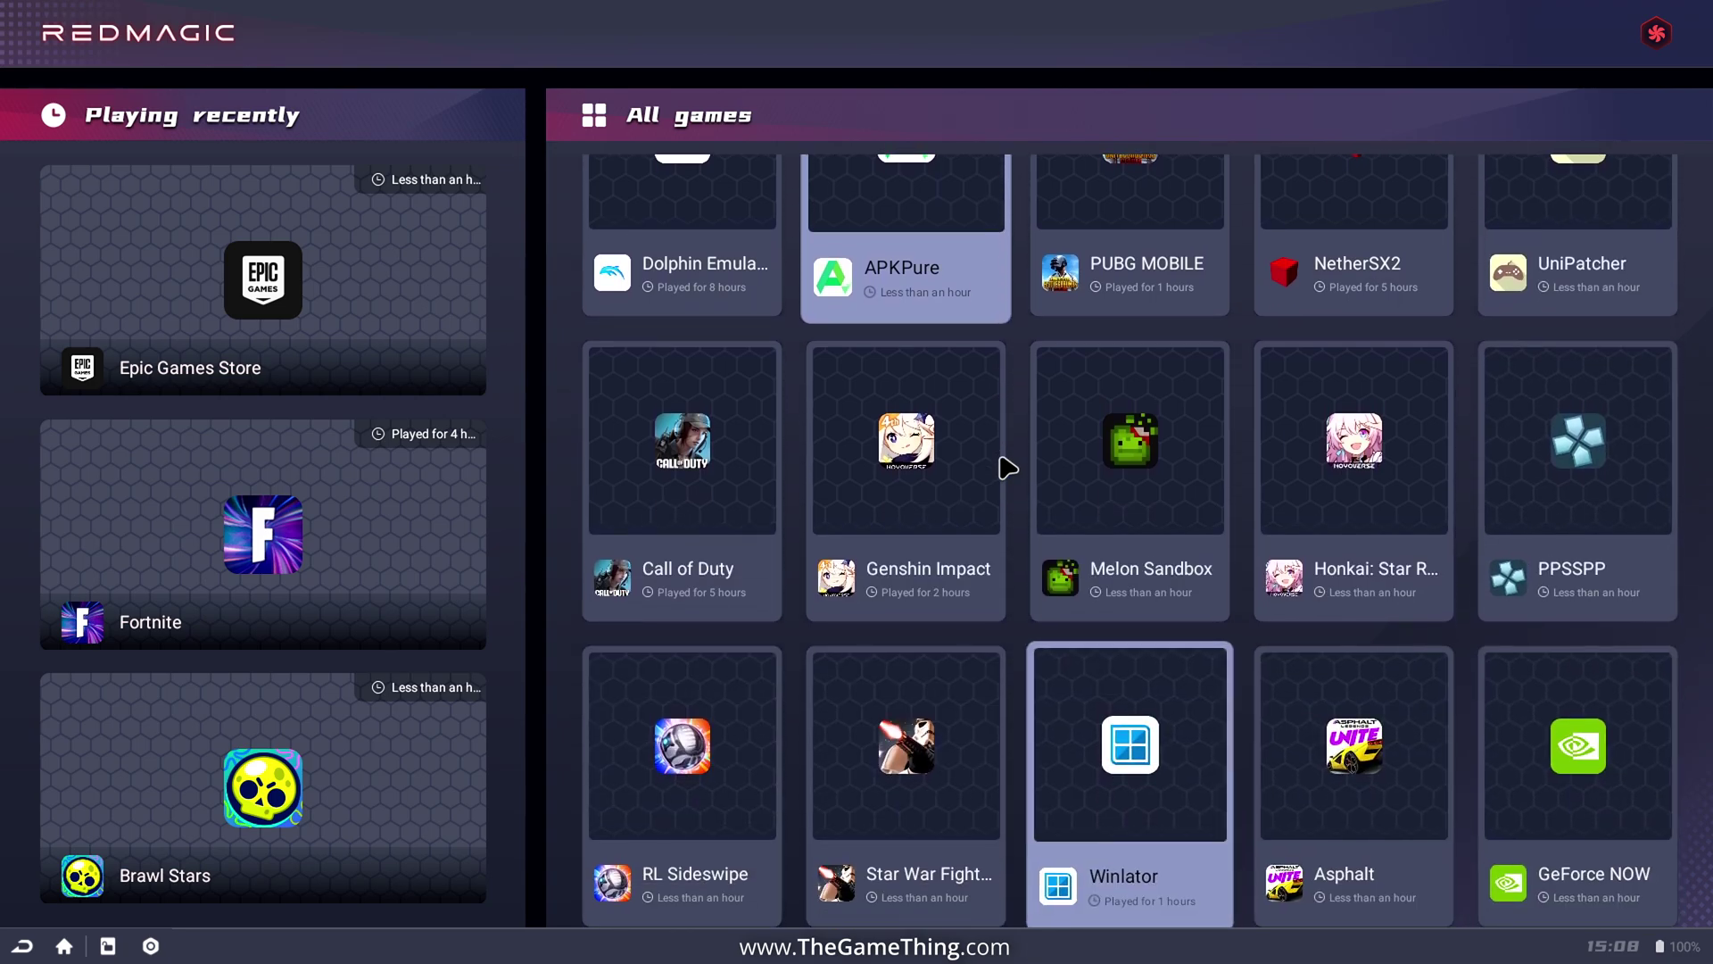
key(Up)
key(Left)
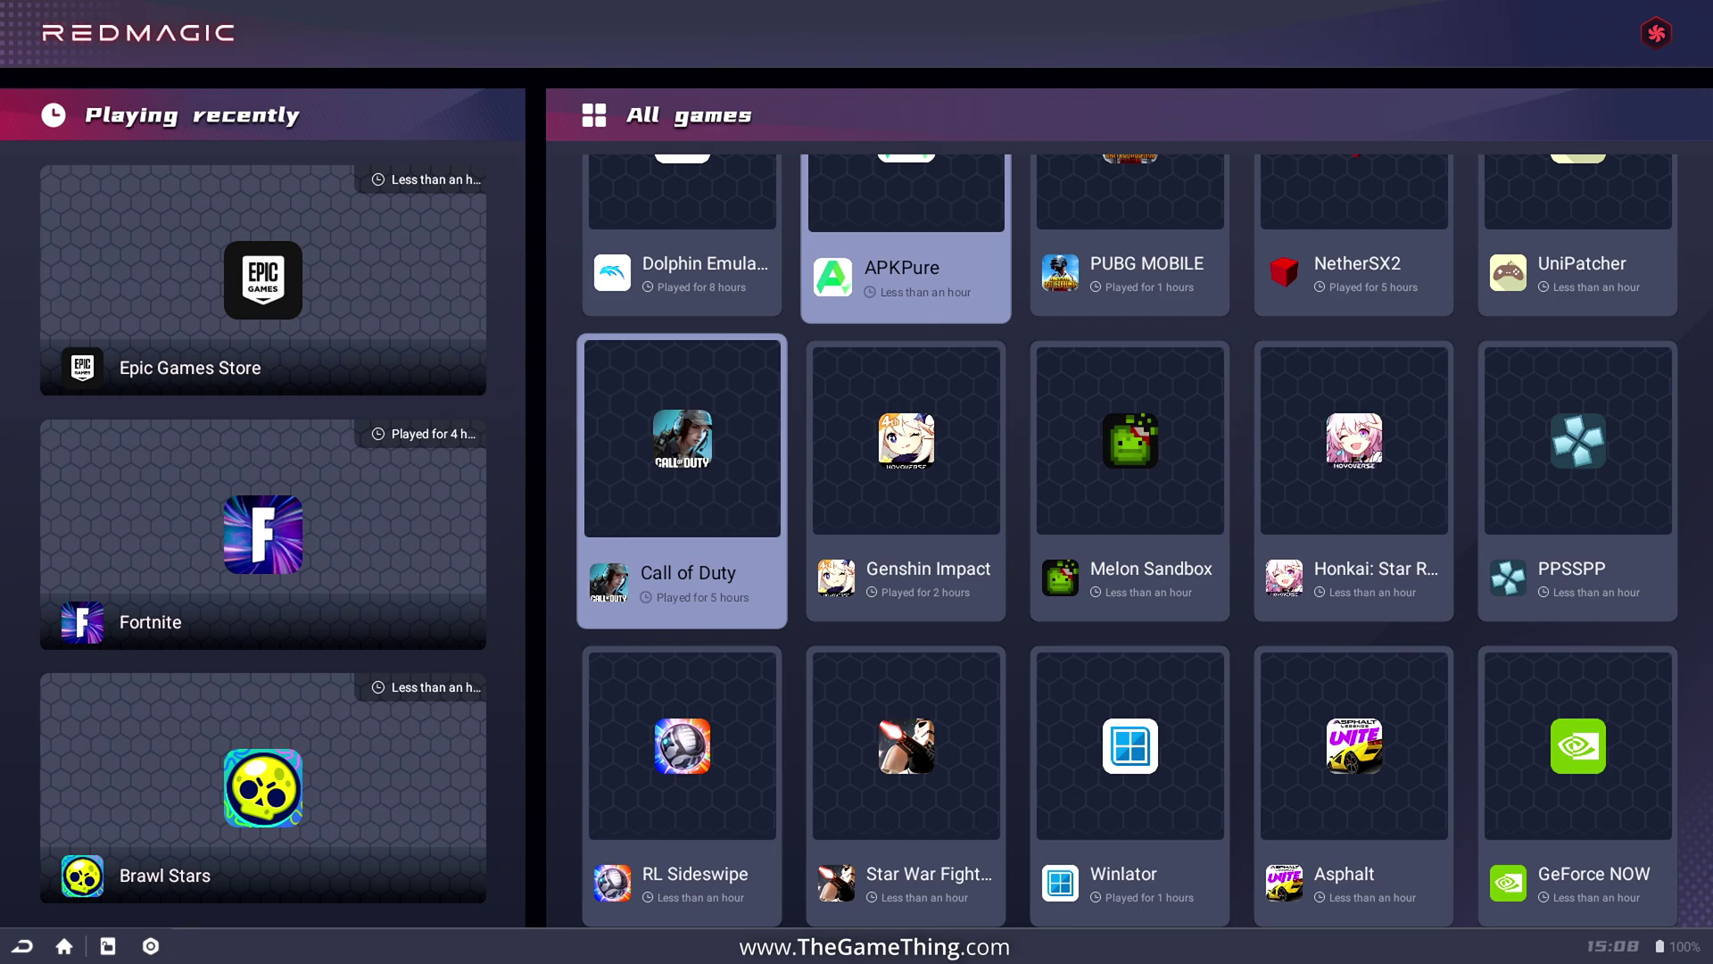
click(682, 786)
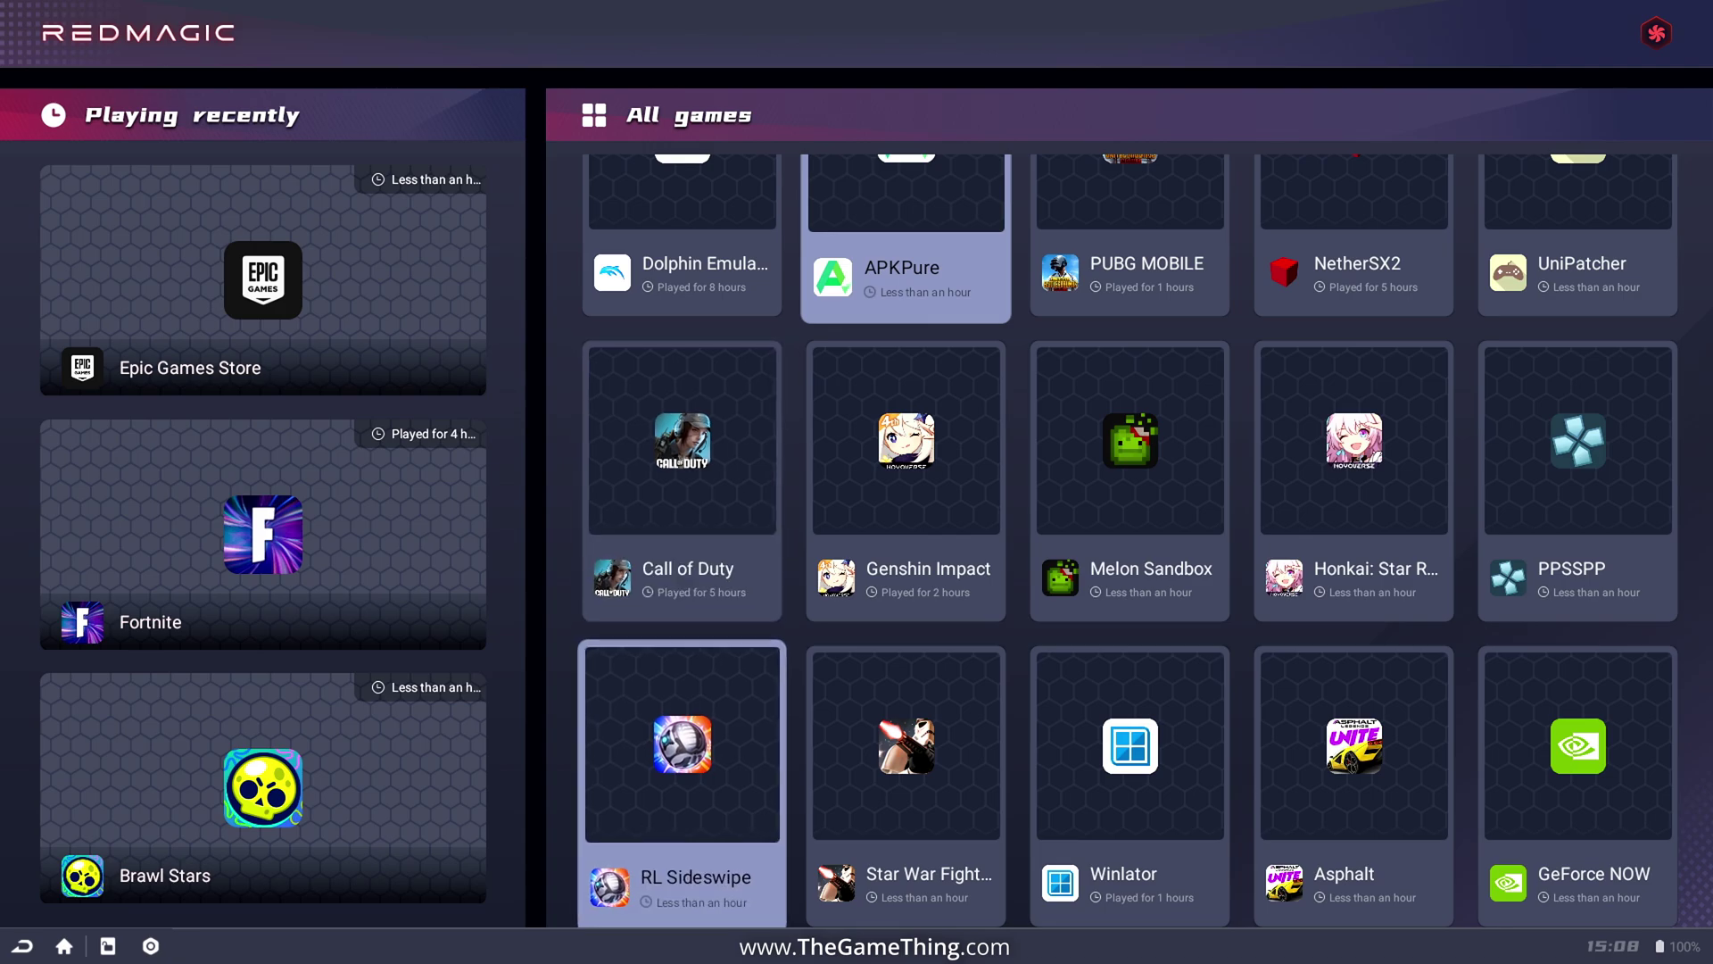
key(Down)
key(Up)
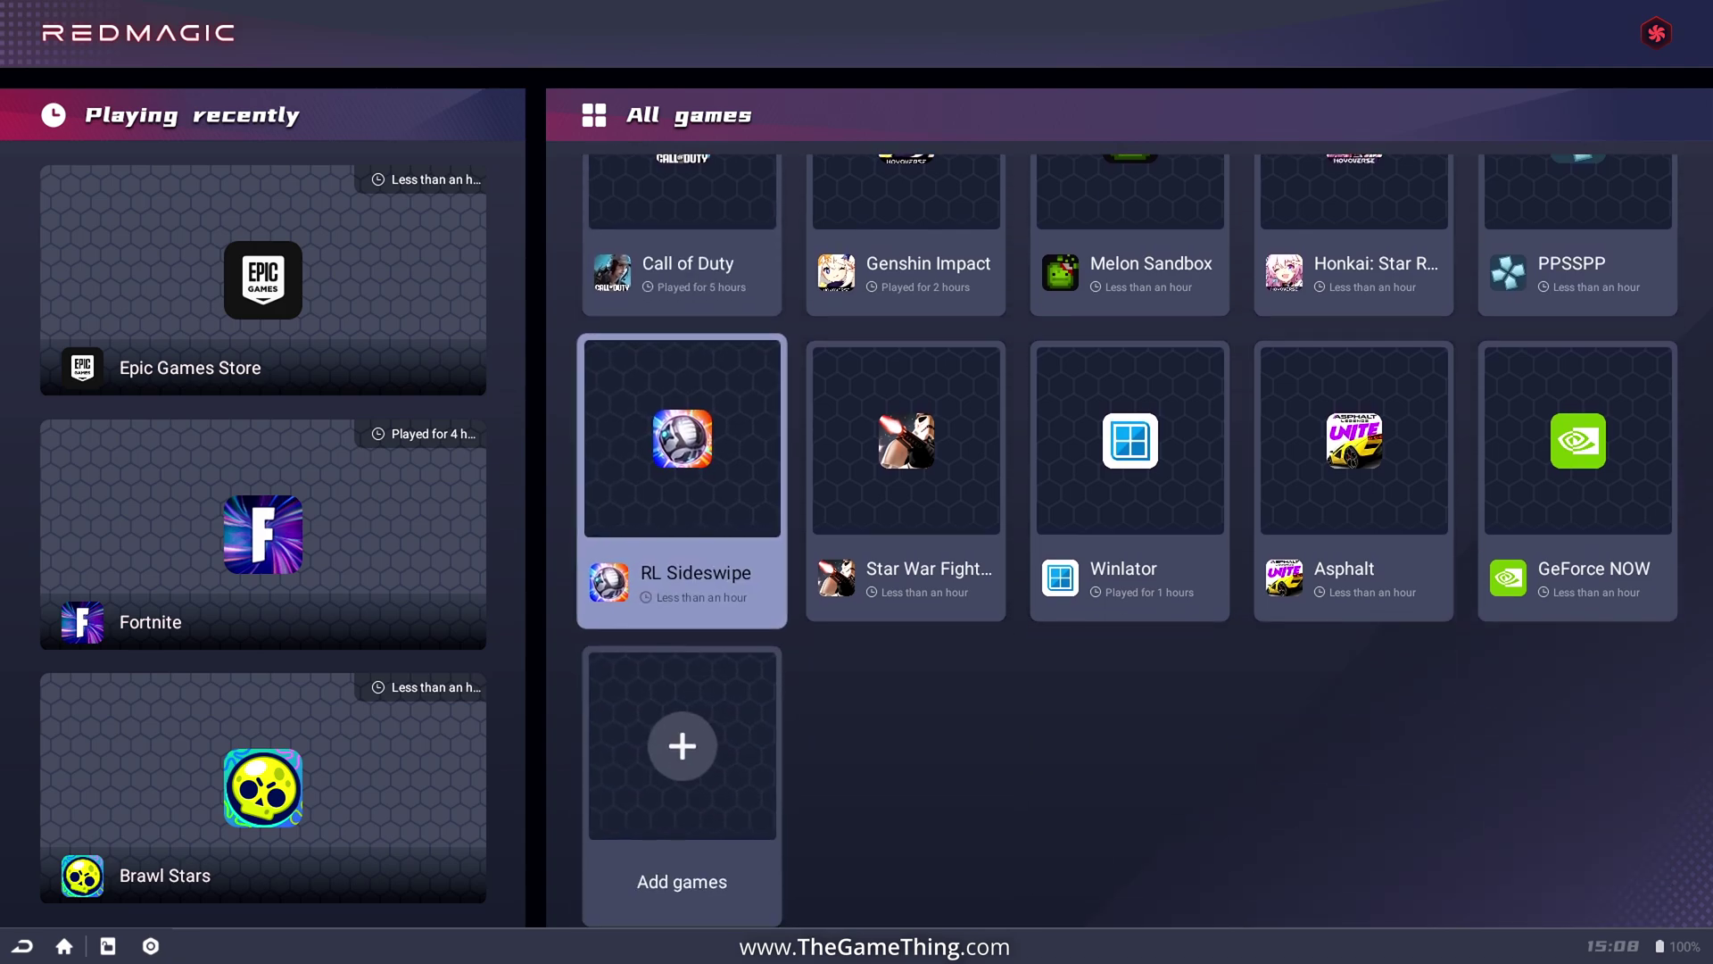
Step: Step focus across Winlator, Melon Sandbox, PPSSPP, GeForce NOW and Genshin Impact
key(Right)
key(Right)
key(Up)
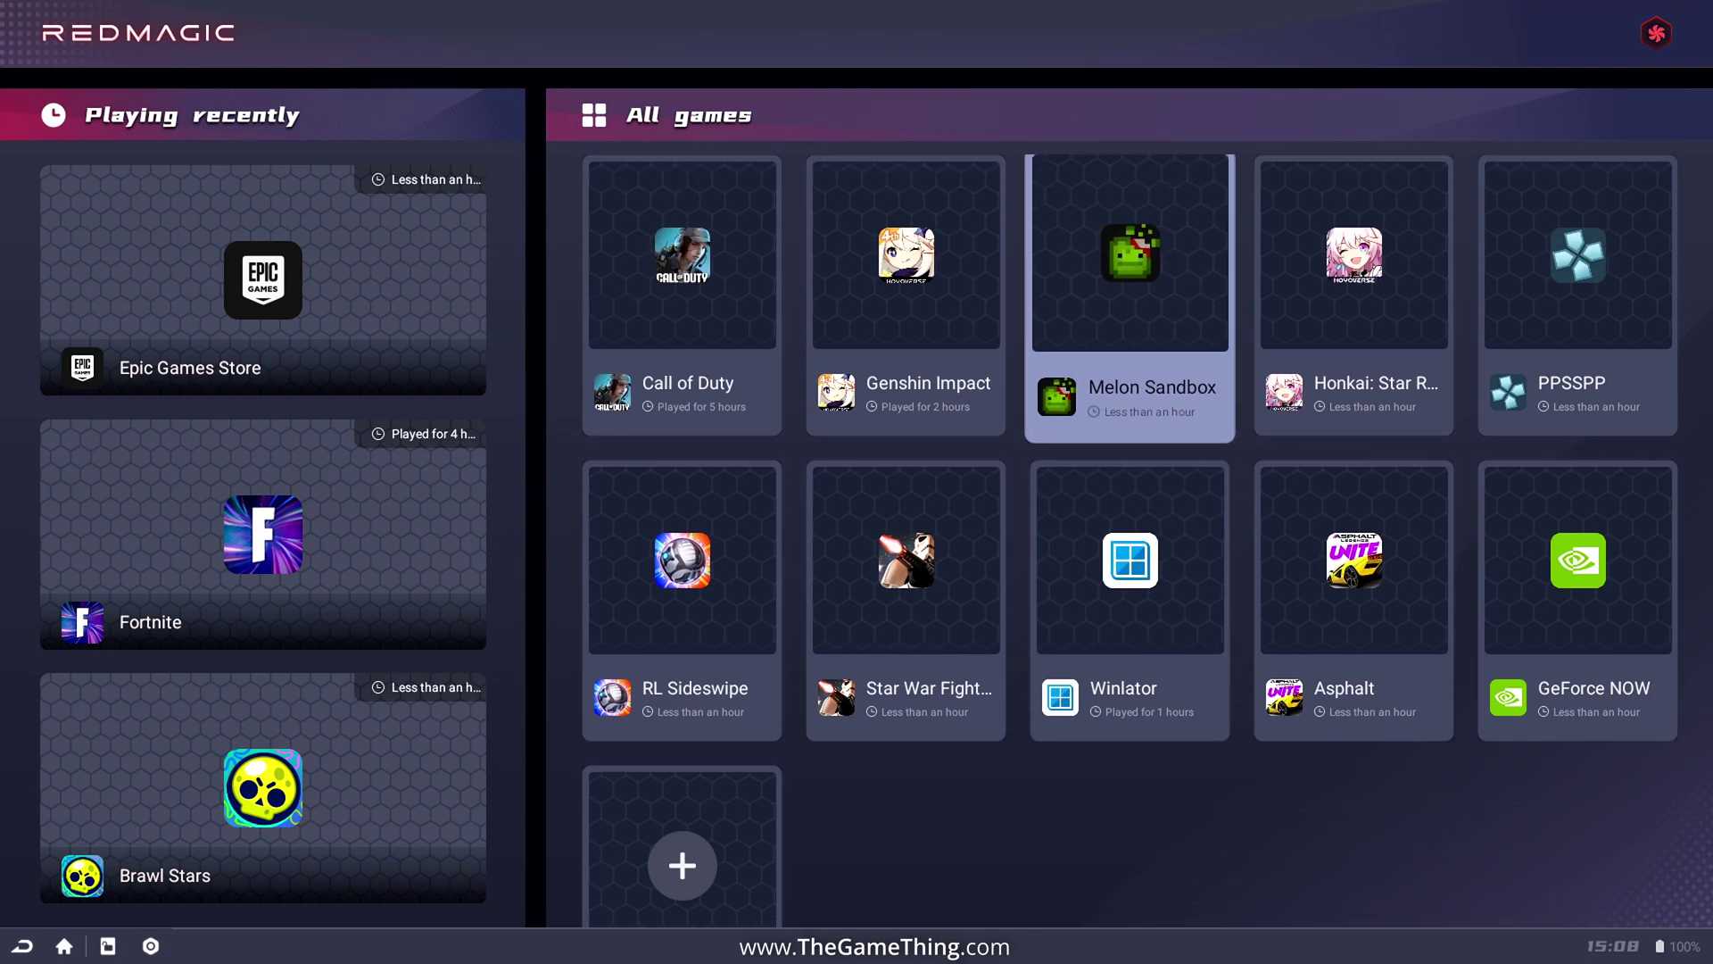
key(Right)
key(Right)
key(Down)
key(Up)
key(Left)
key(Left)
key(Left)
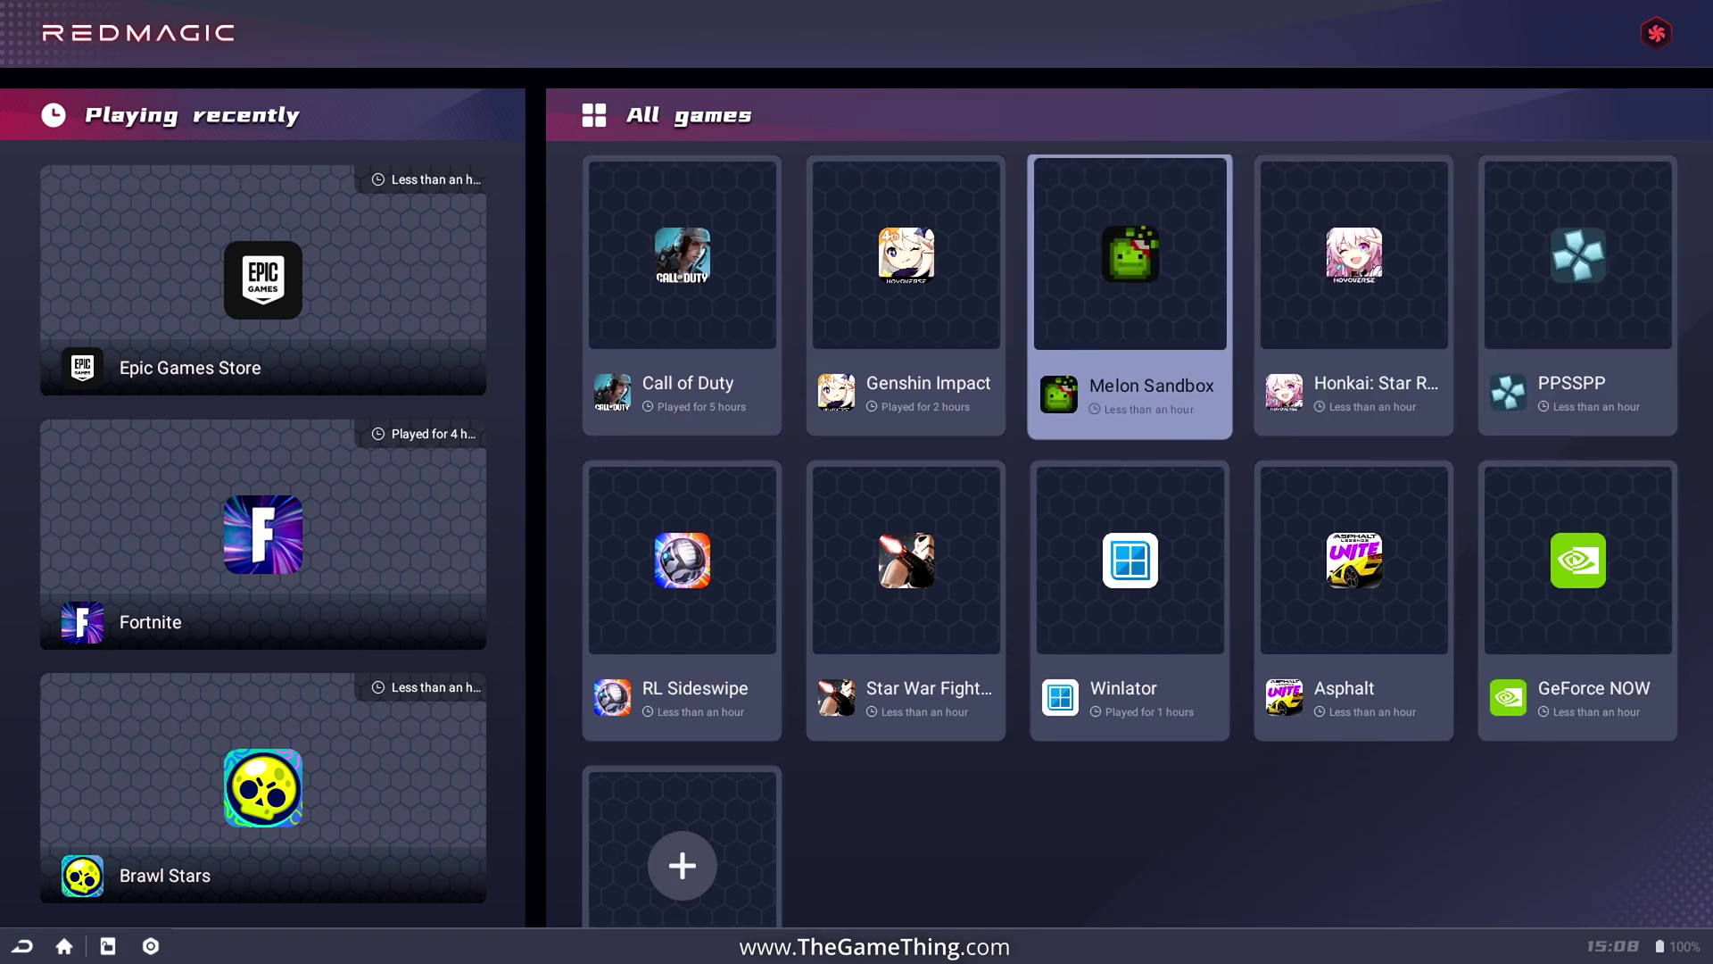
Step: Move focus up through APKPure to the Browser card and launch the Browser
key(Up)
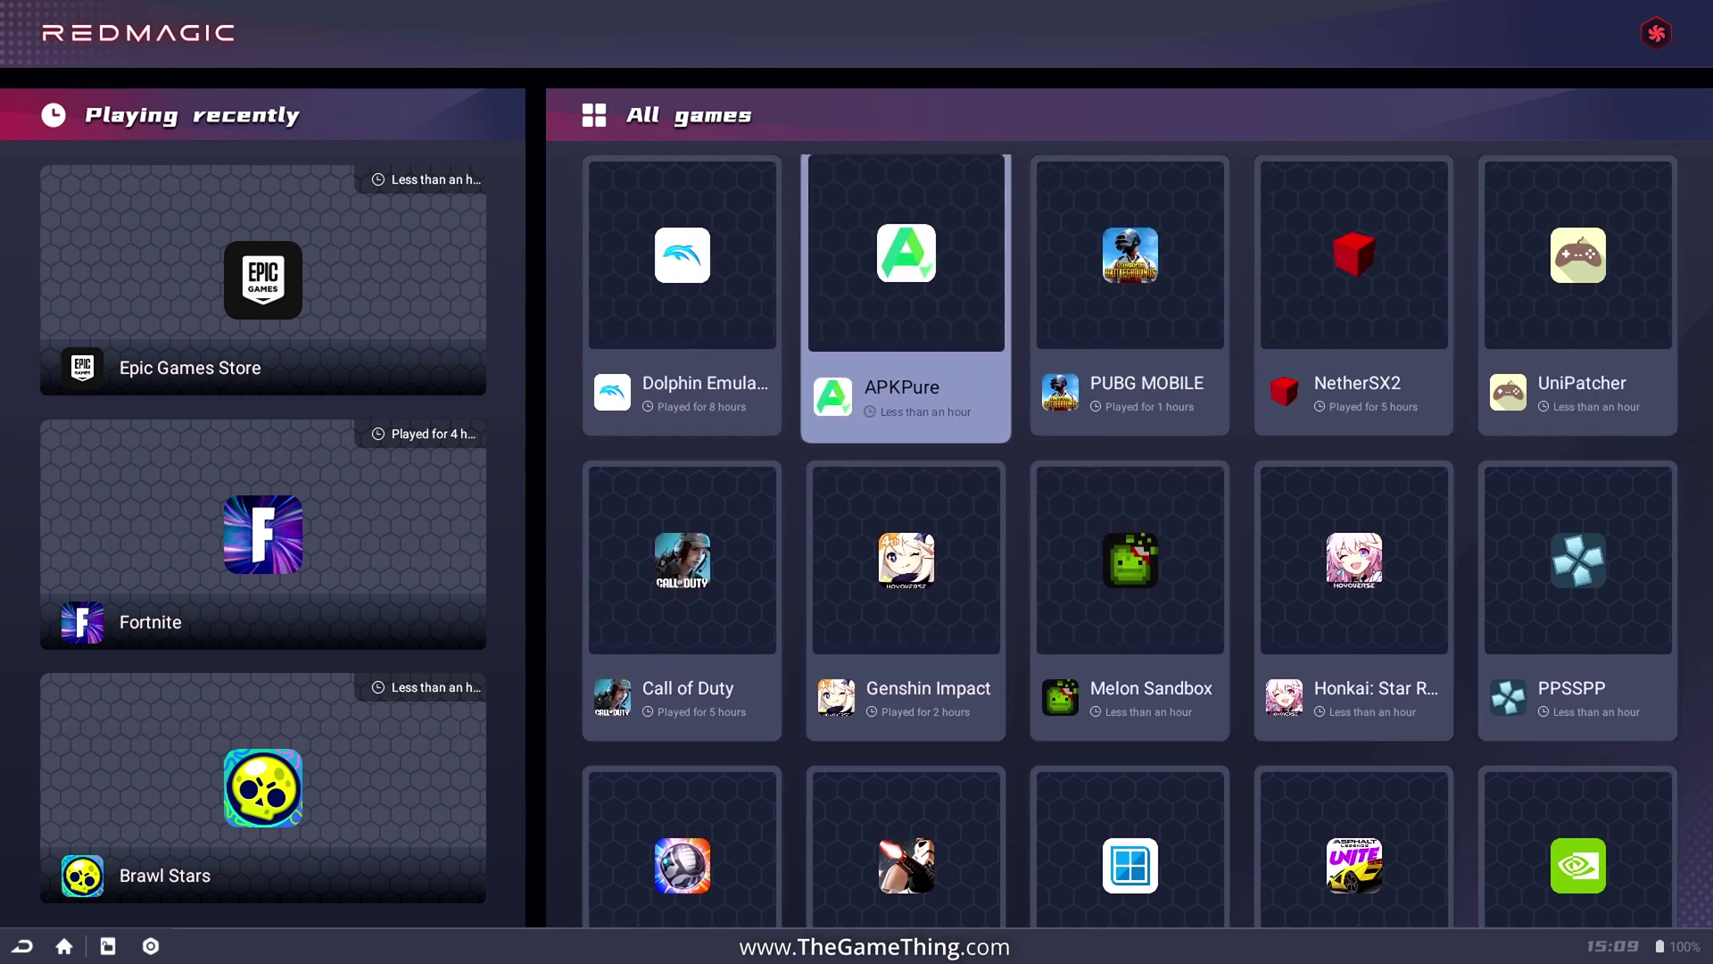
key(Up)
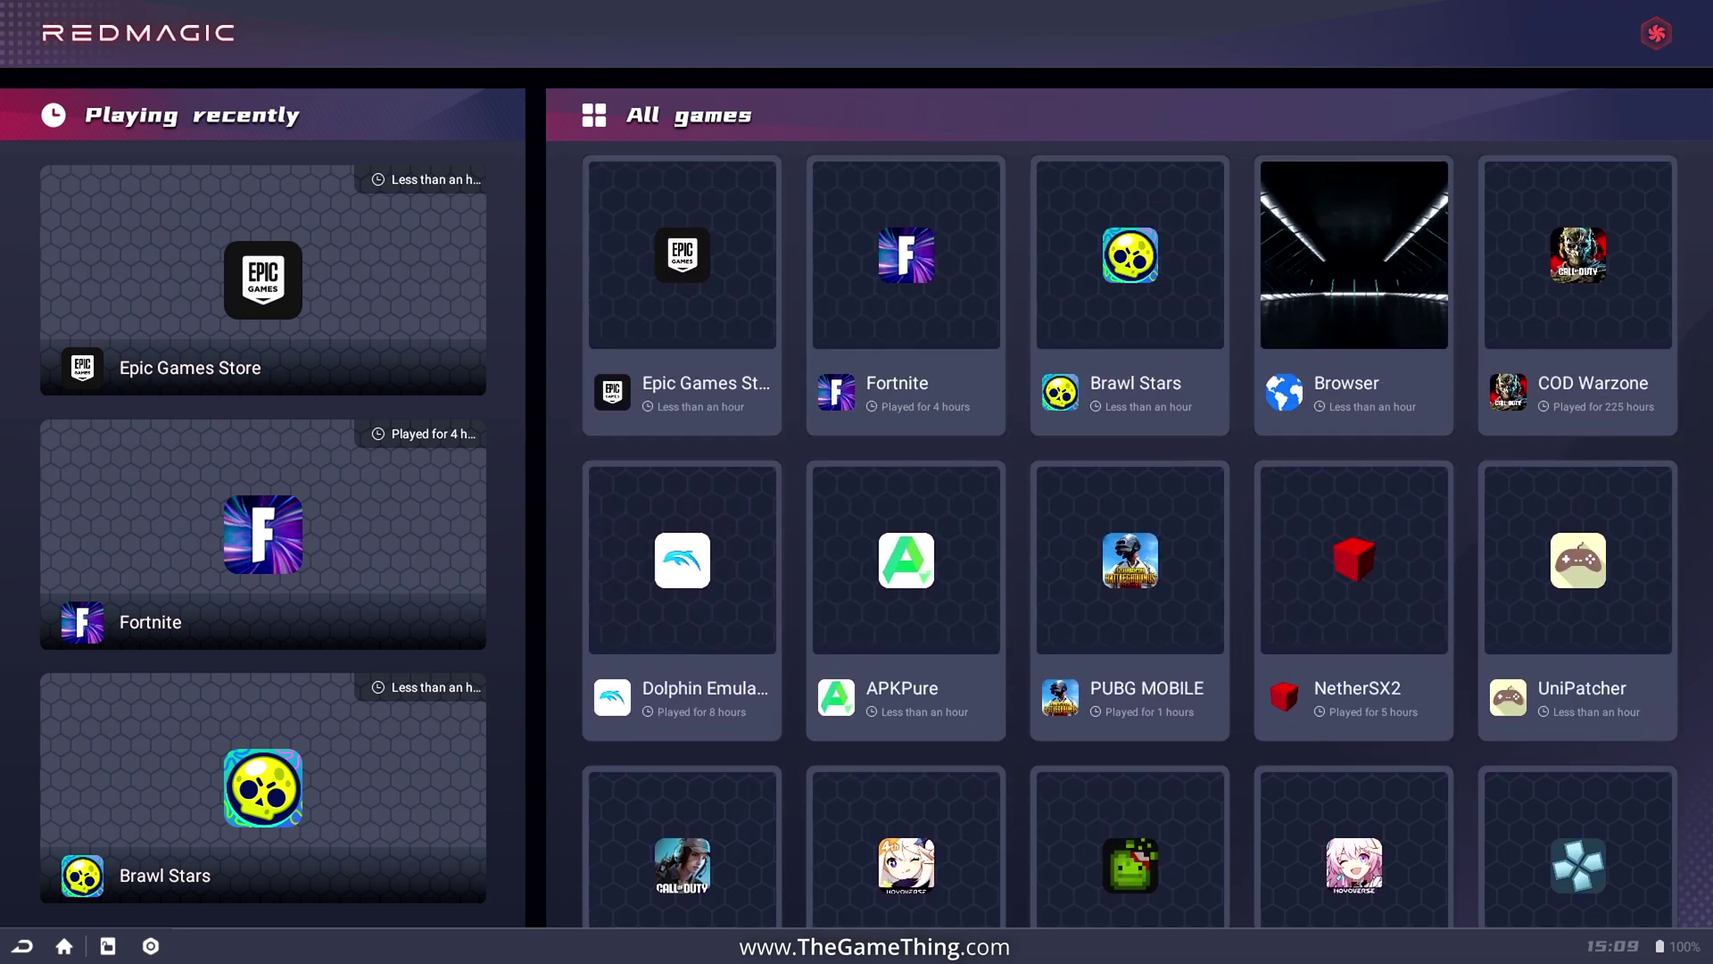
key(Right)
key(Left)
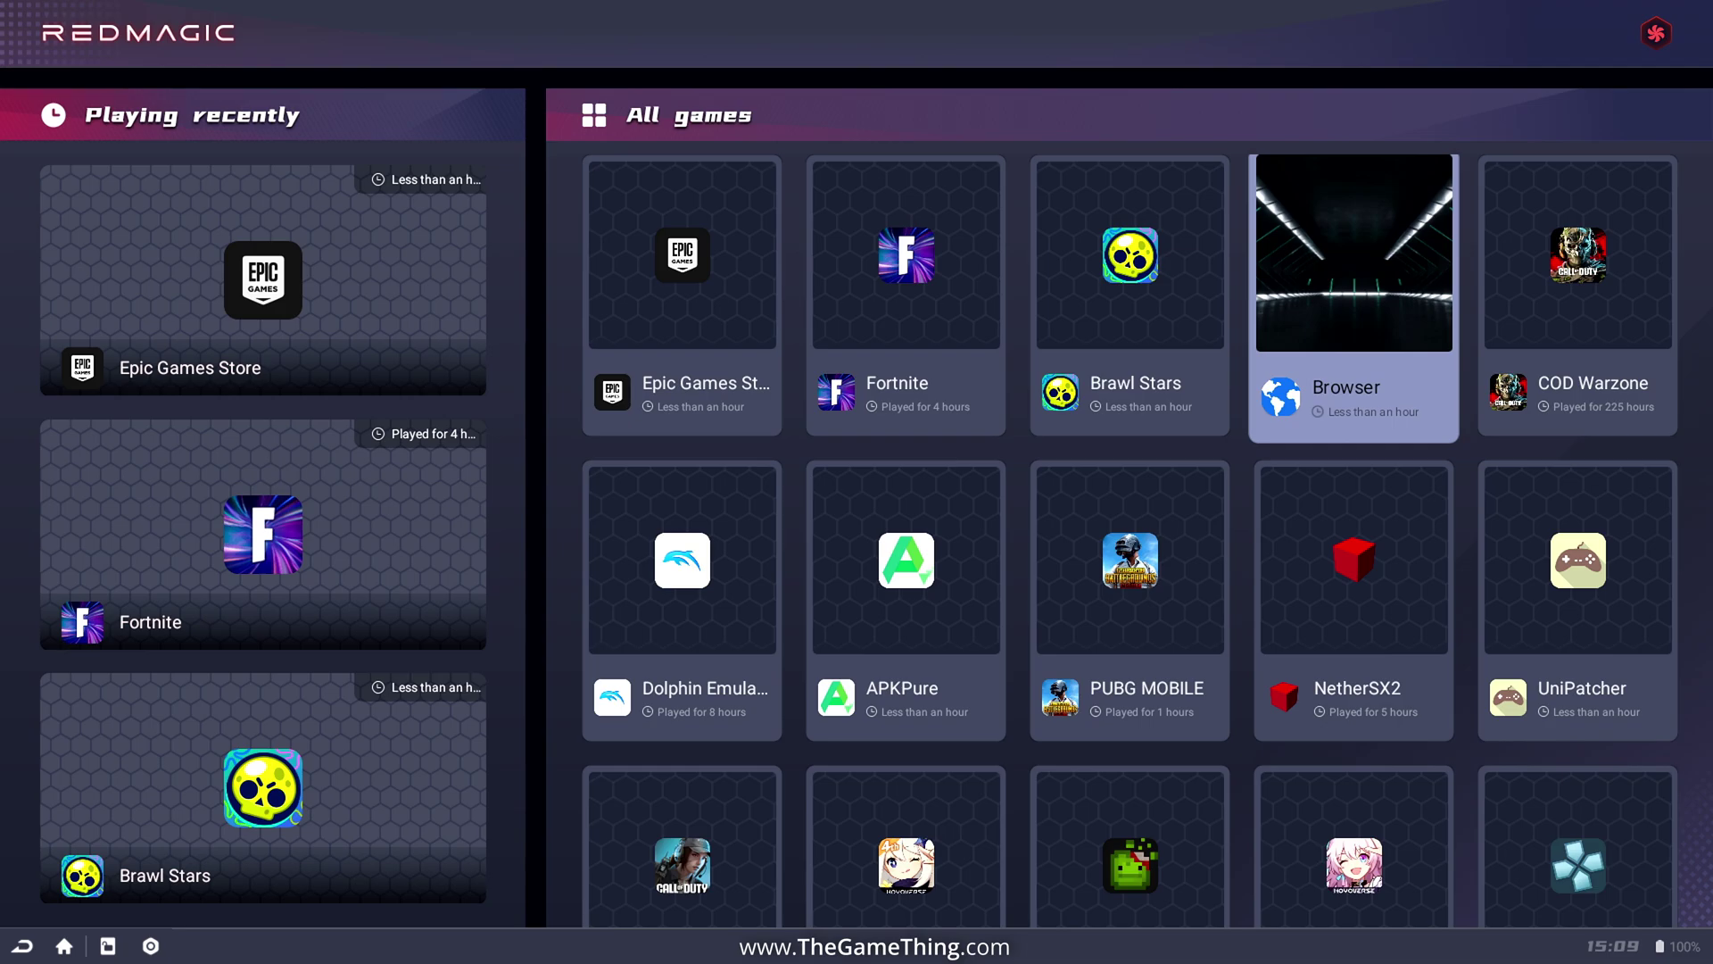
key(Return)
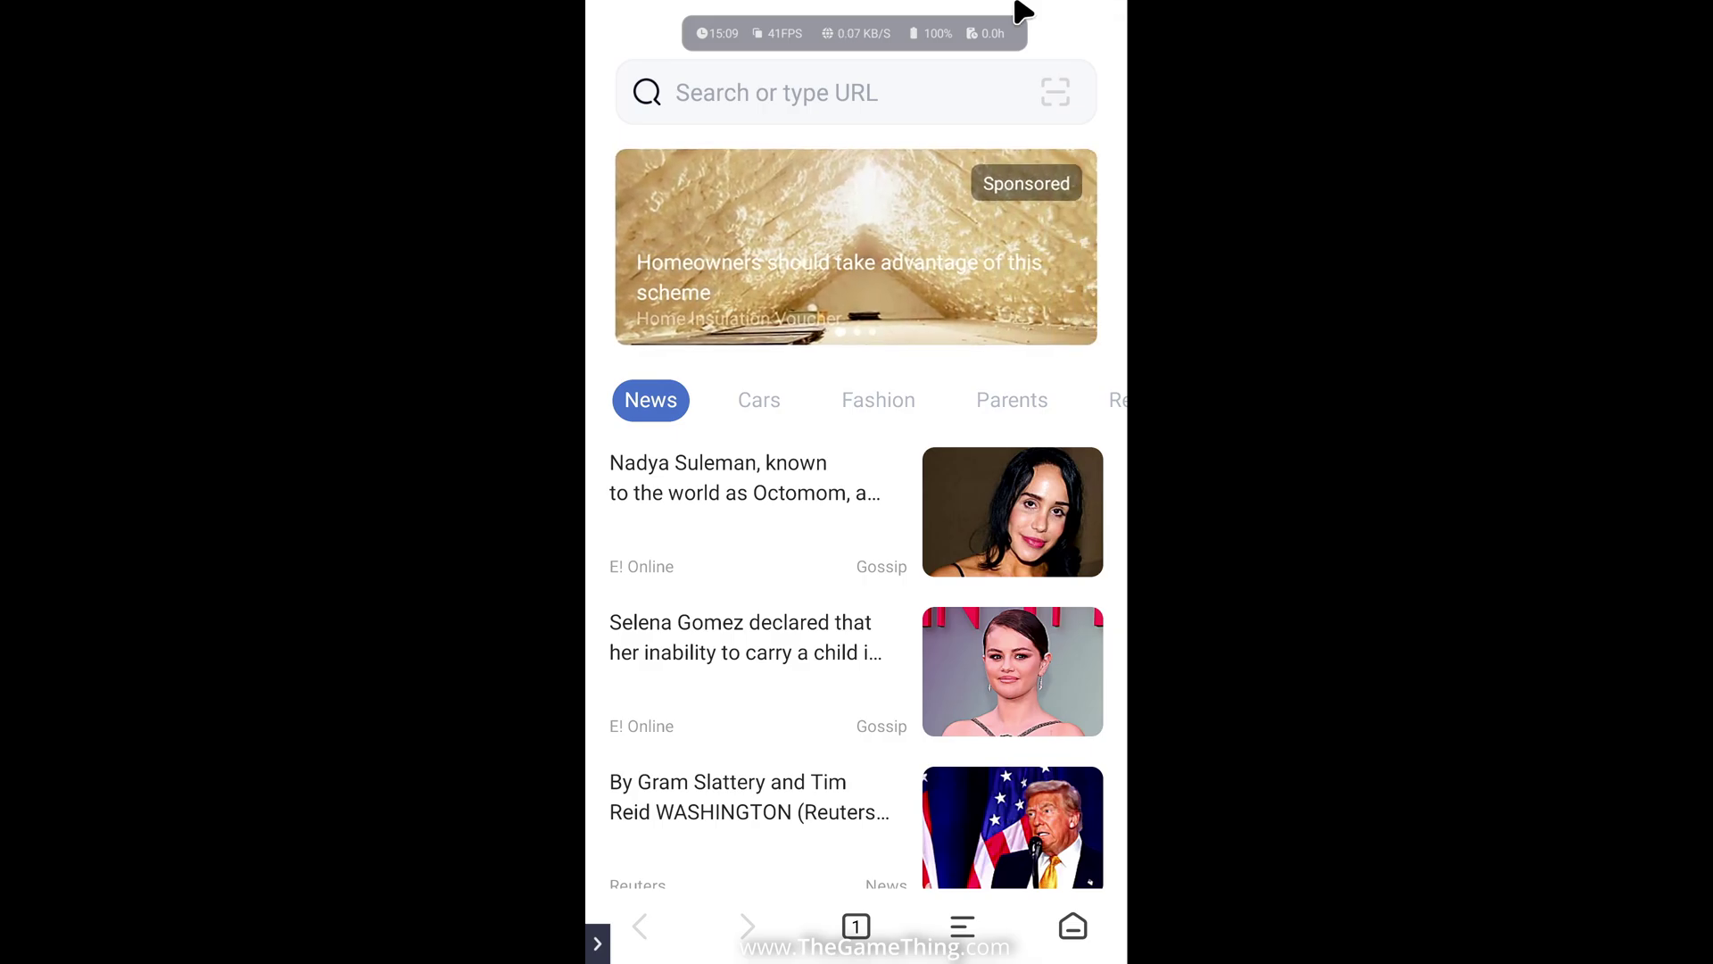
Step: Enter 'SSDFFVVFDDDDSS' in the browser search box and delete some characters
click(754, 107)
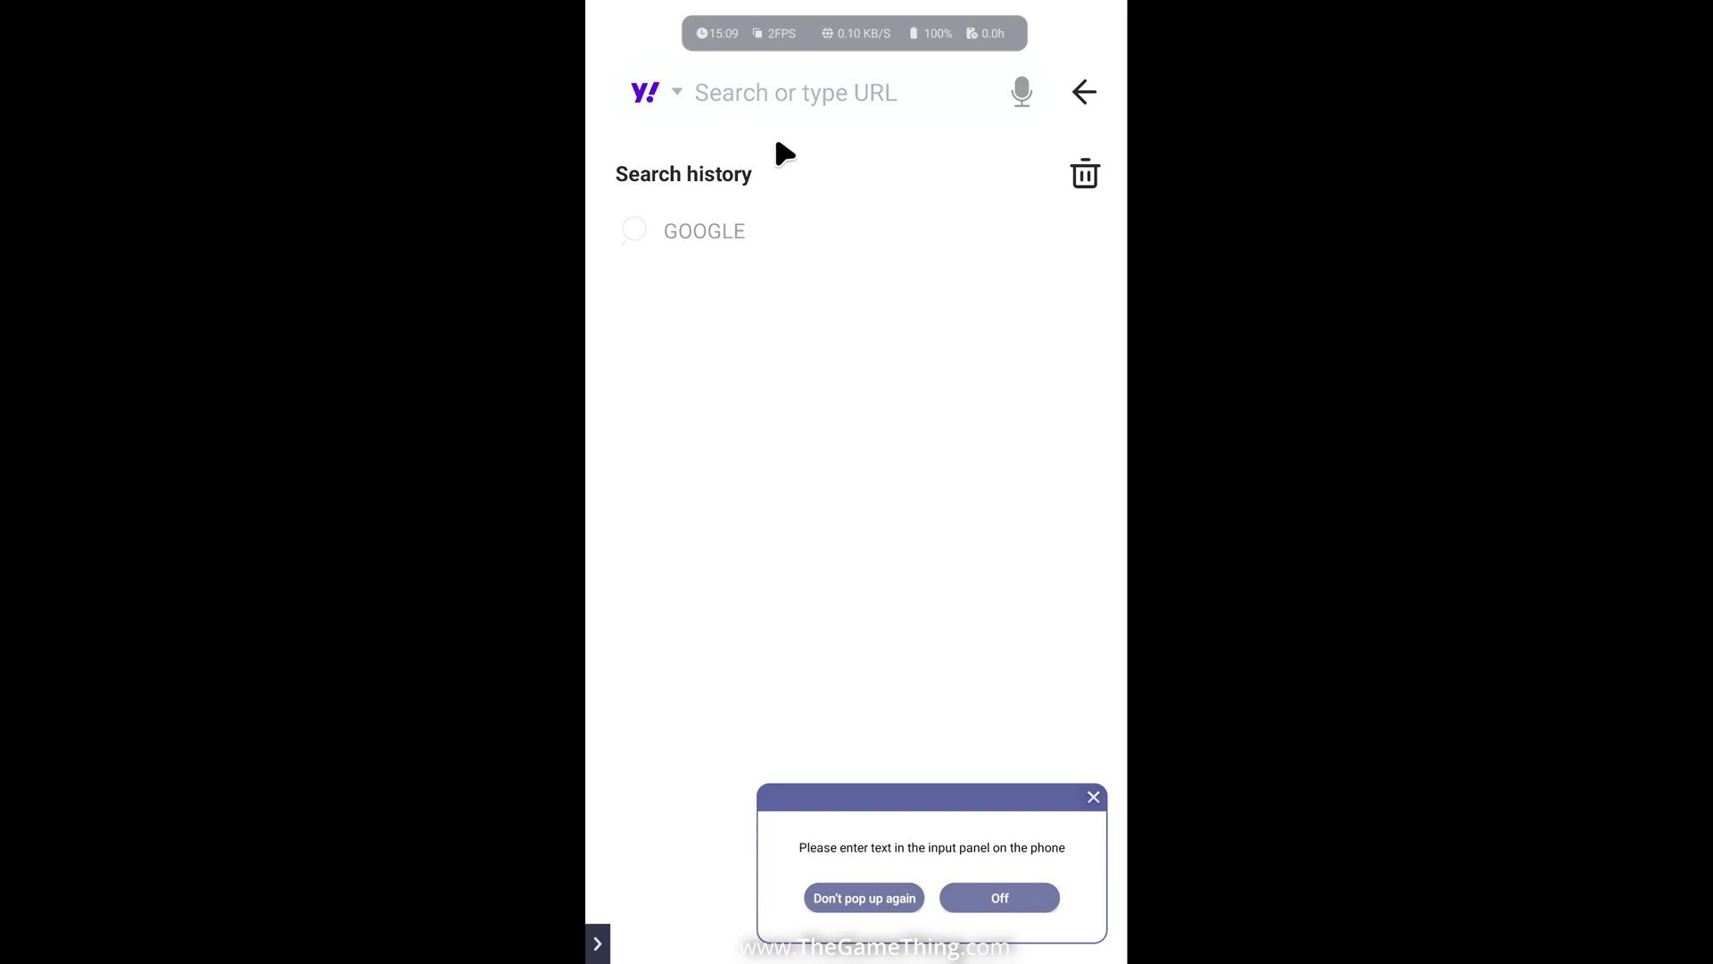
text(SSDFFVVFDDDDSS)
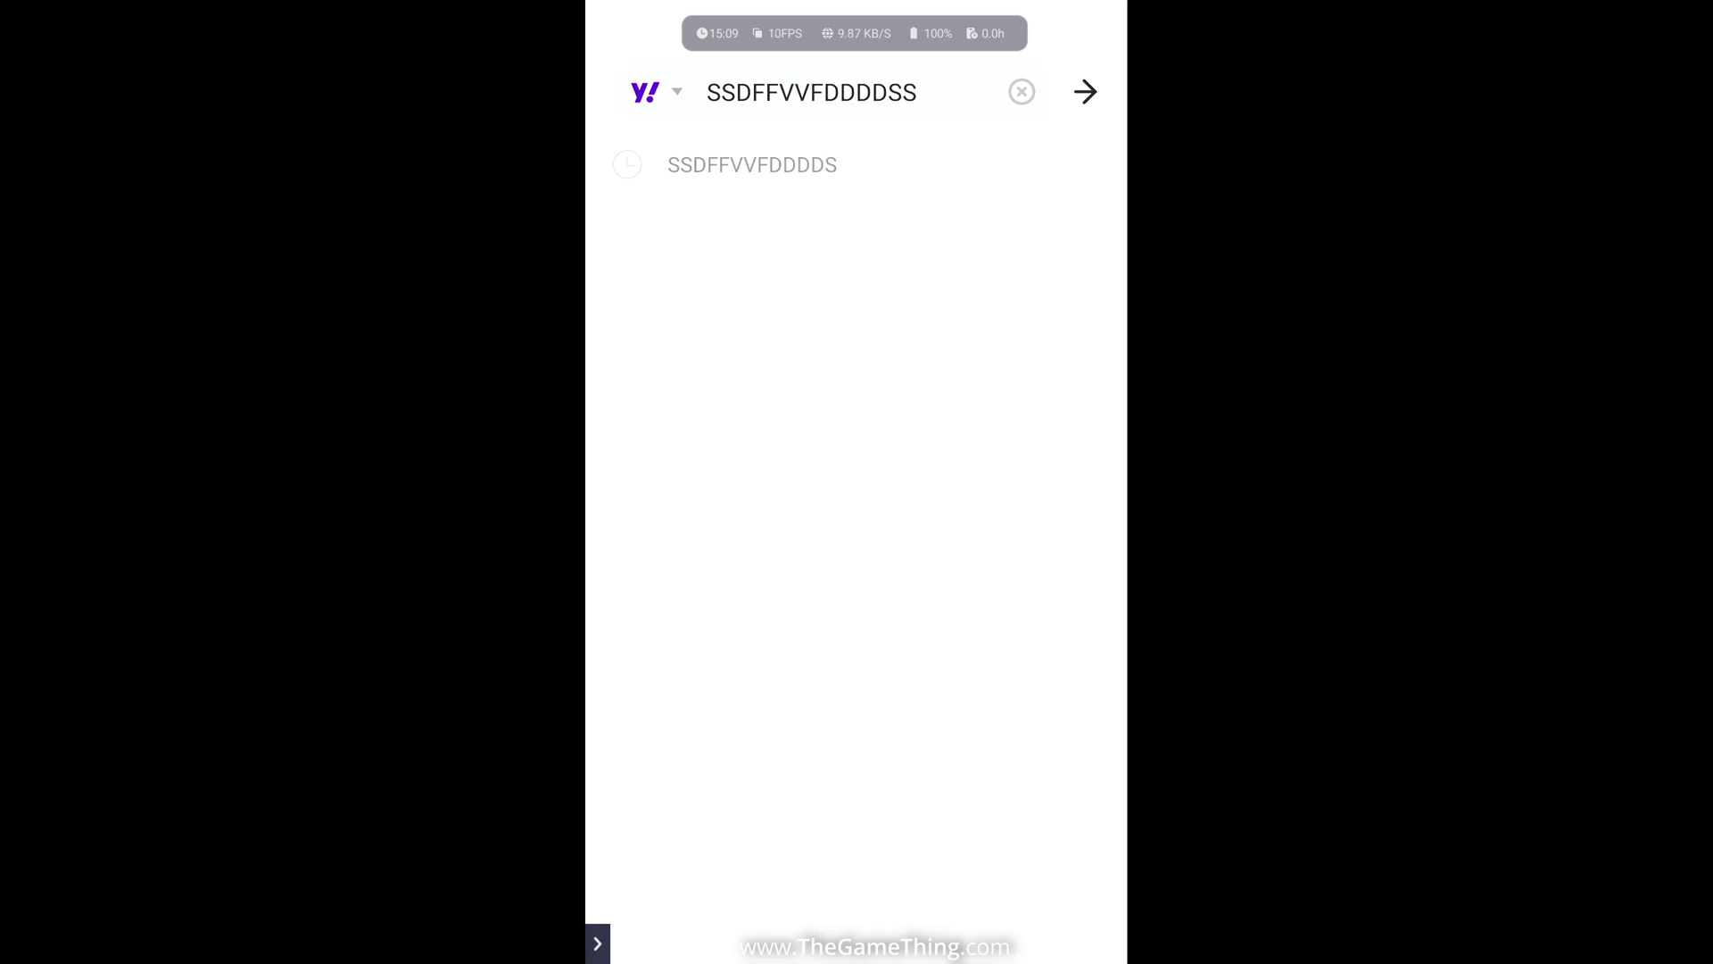
key(BackSpace)
key(BackSpace)
key(BackSpace)
key(BackSpace)
key(BackSpace)
key(BackSpace)
key(BackSpace)
key(BackSpace)
key(BackSpace)
key(BackSpace)
key(BackSpace)
key(BackSpace)
key(BackSpace)
key(BackSpace)
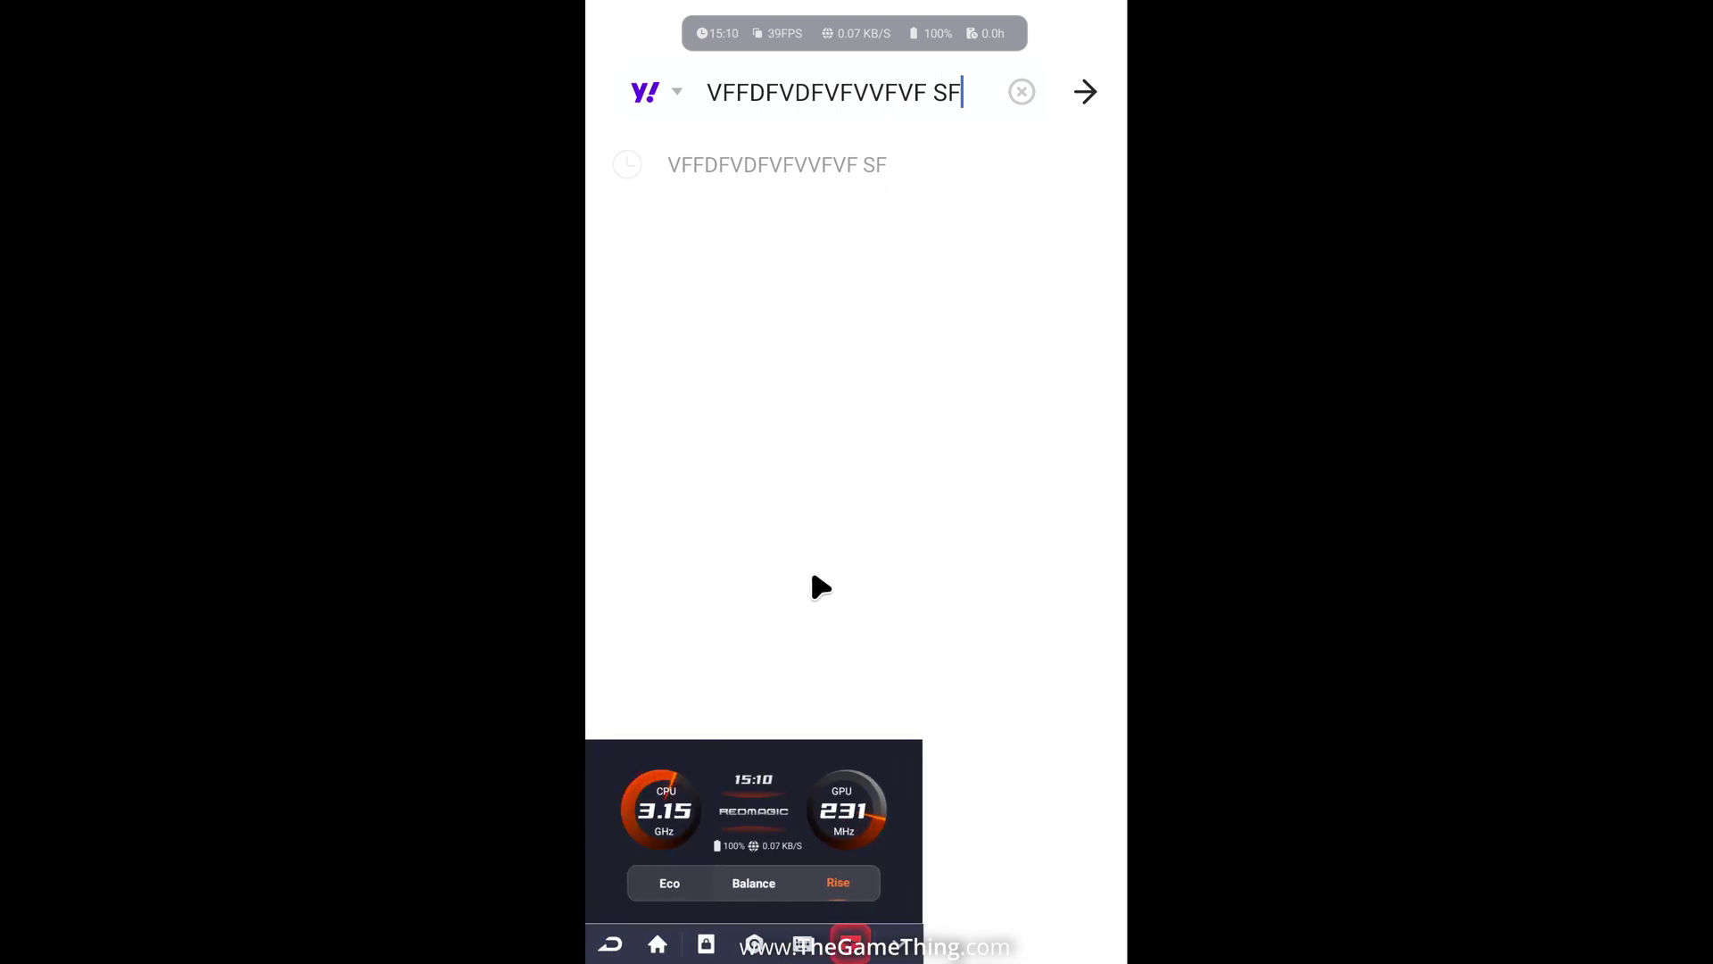
Step: Dismiss the RedMagic performance gauge panel
click(817, 576)
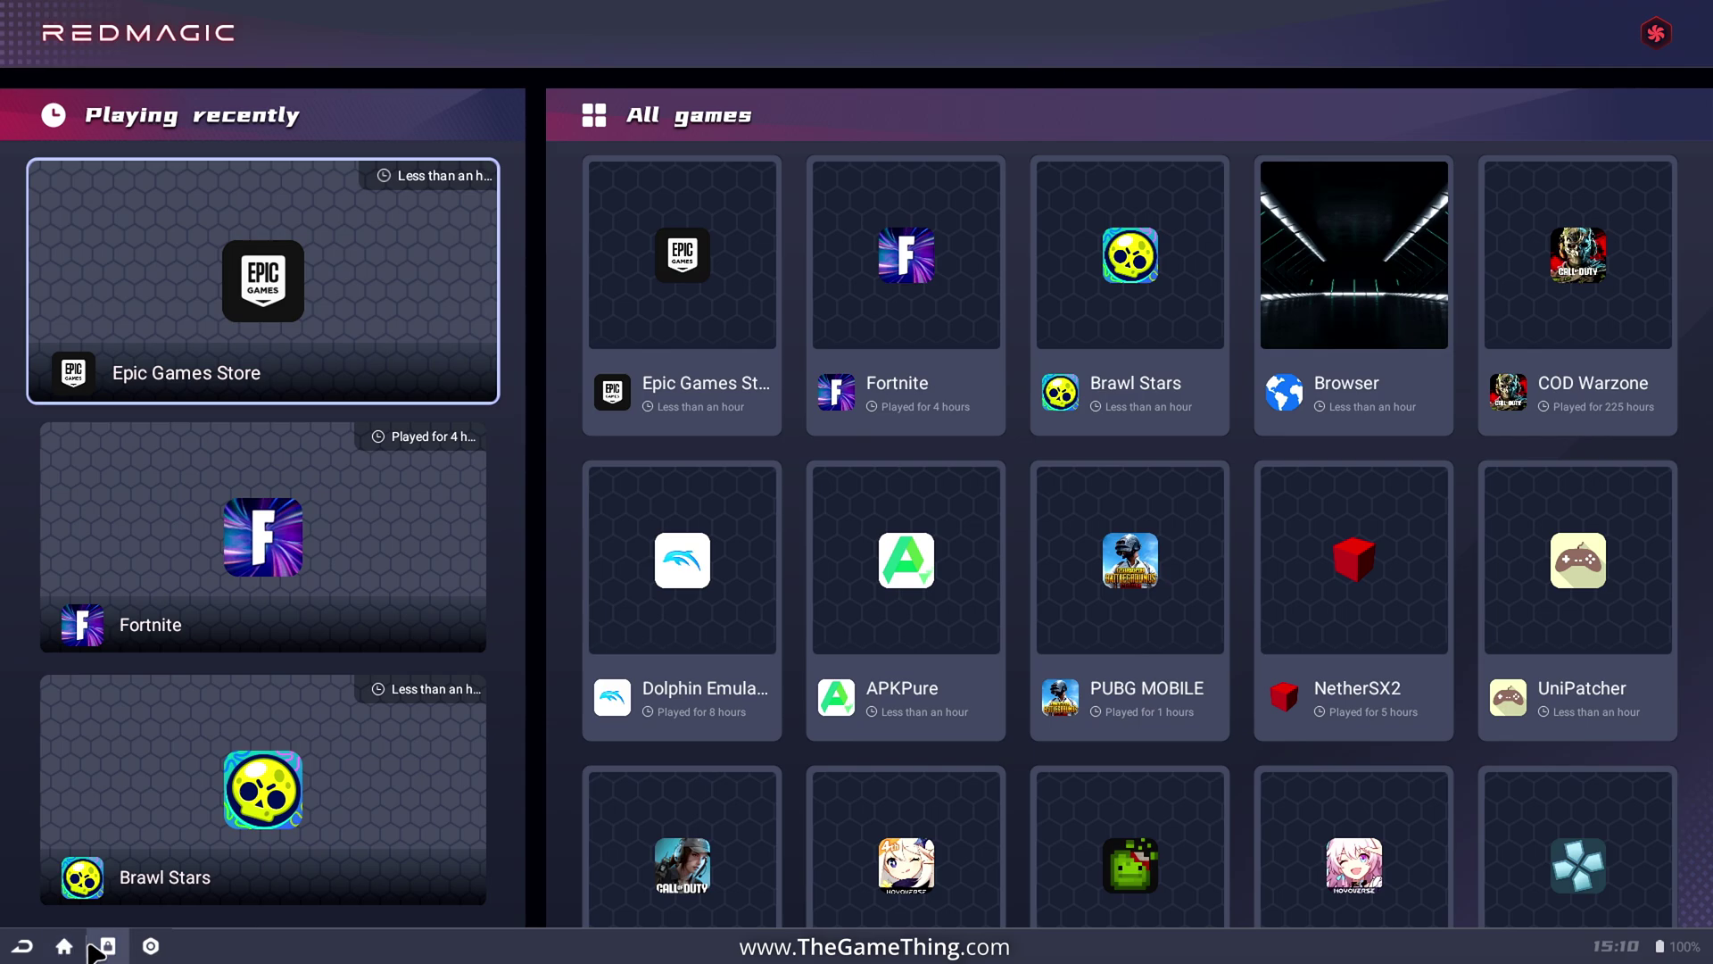
click(151, 946)
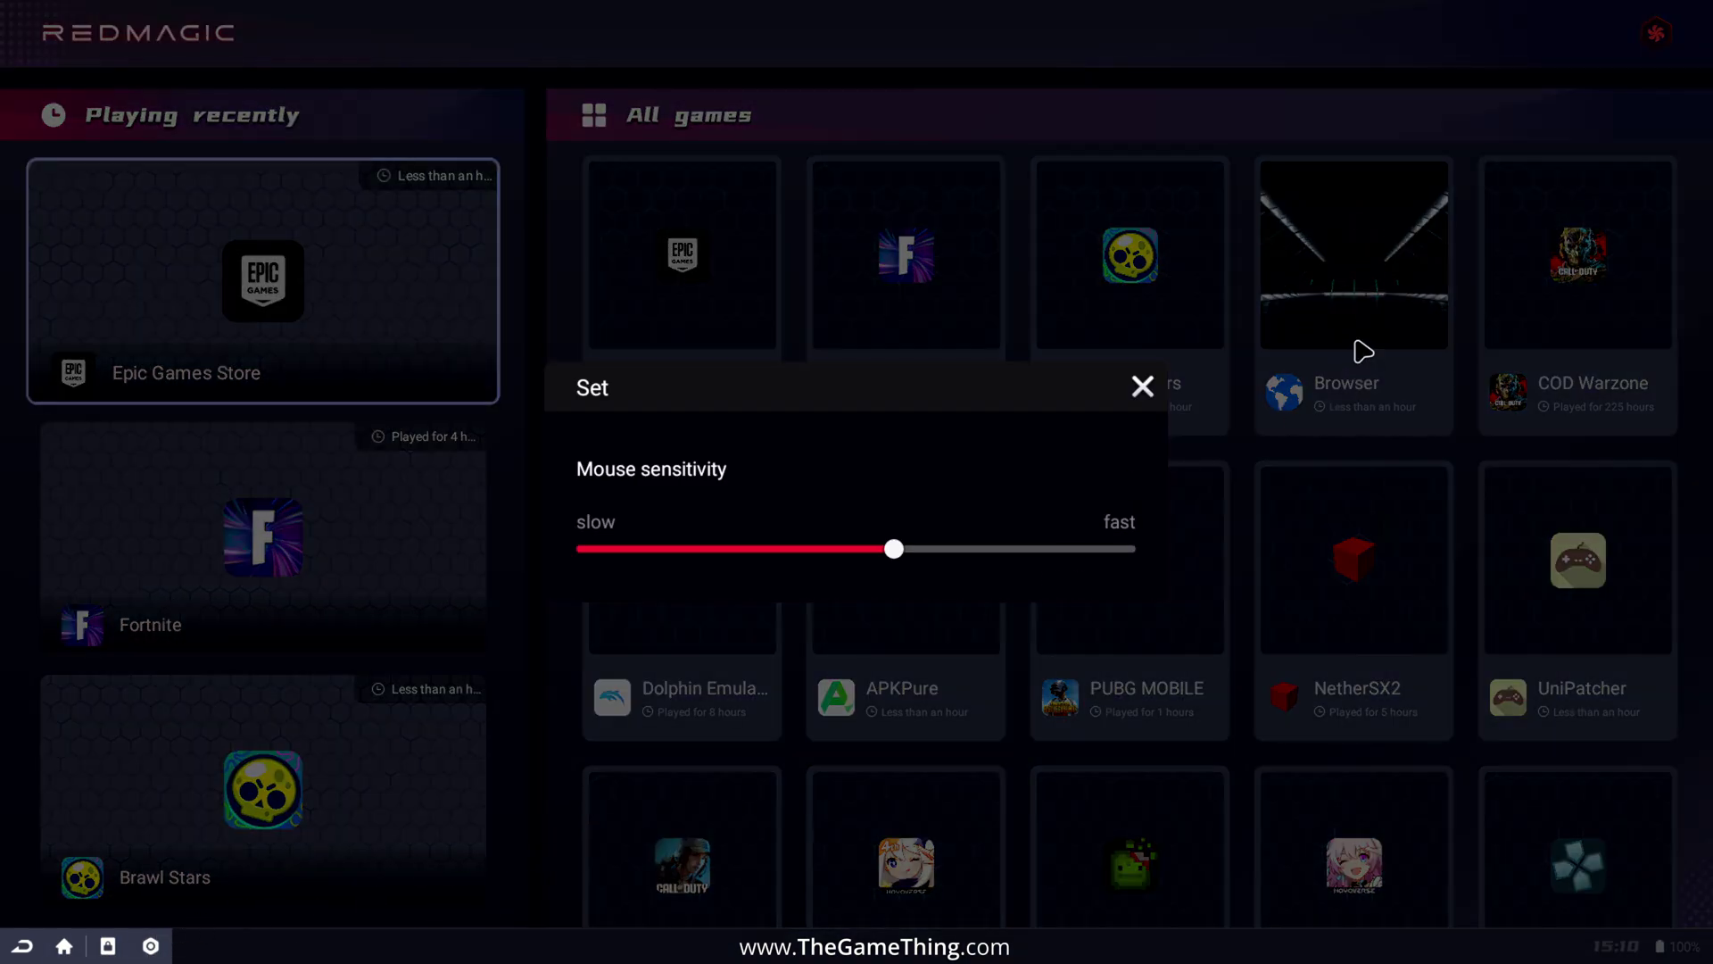
click(1143, 389)
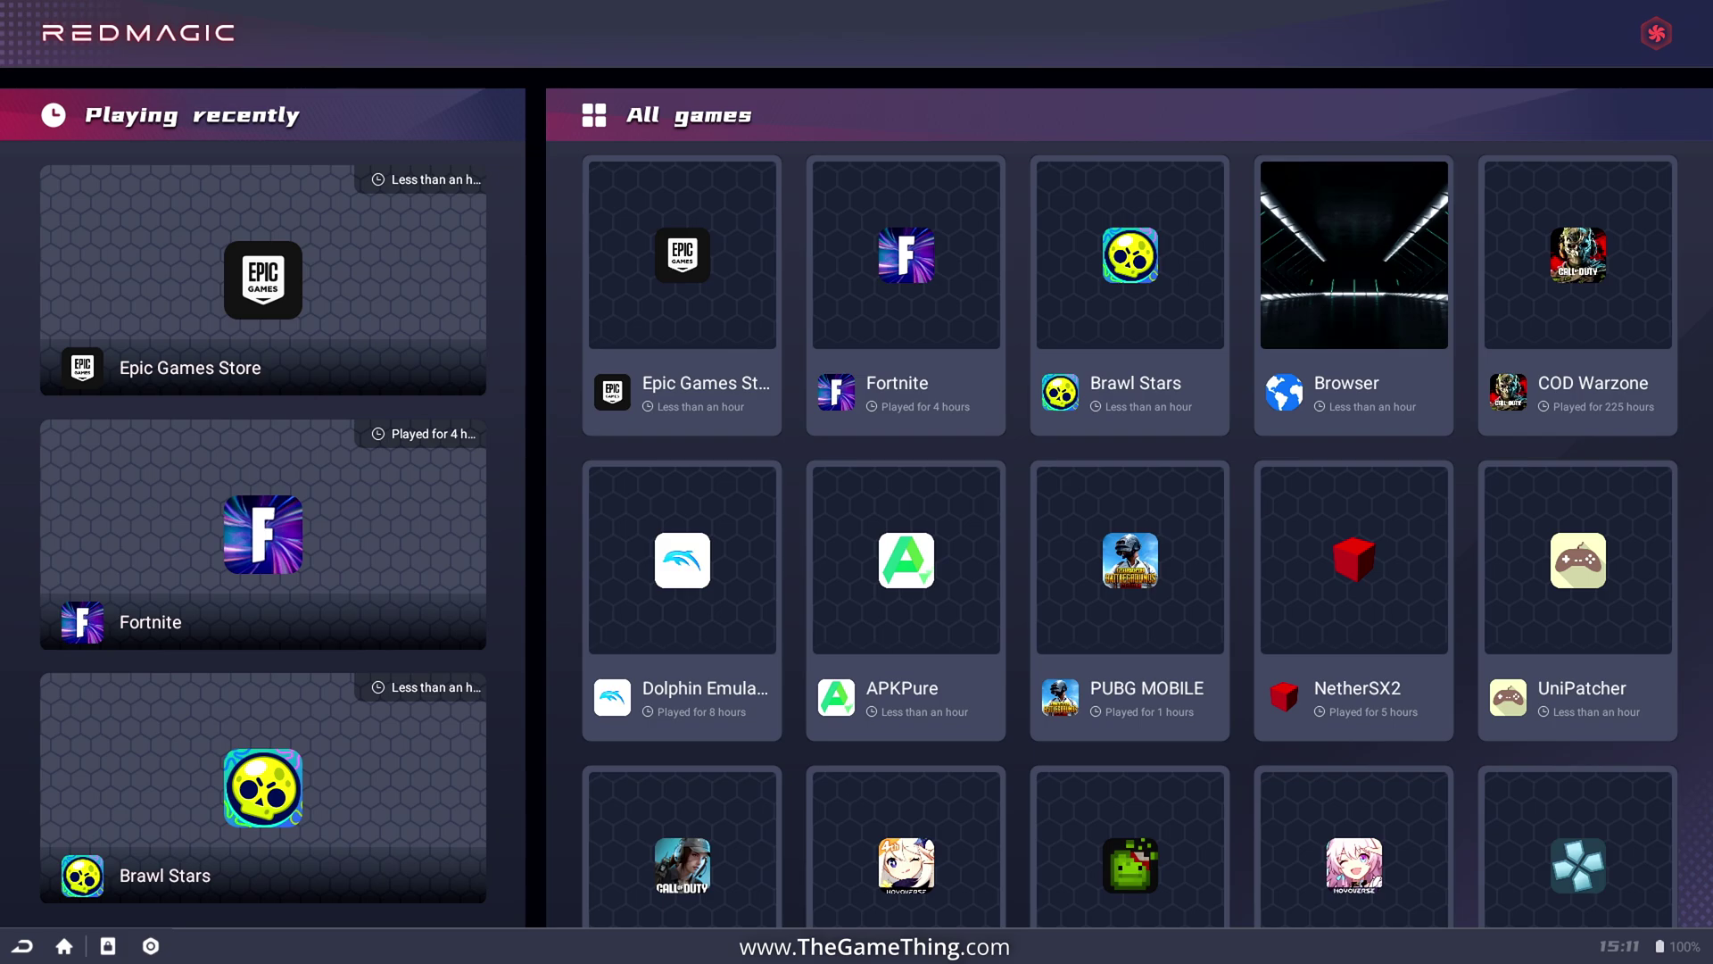
Step: Move focus from Epic Games Store to the COD Warzone card and launch it
click(263, 281)
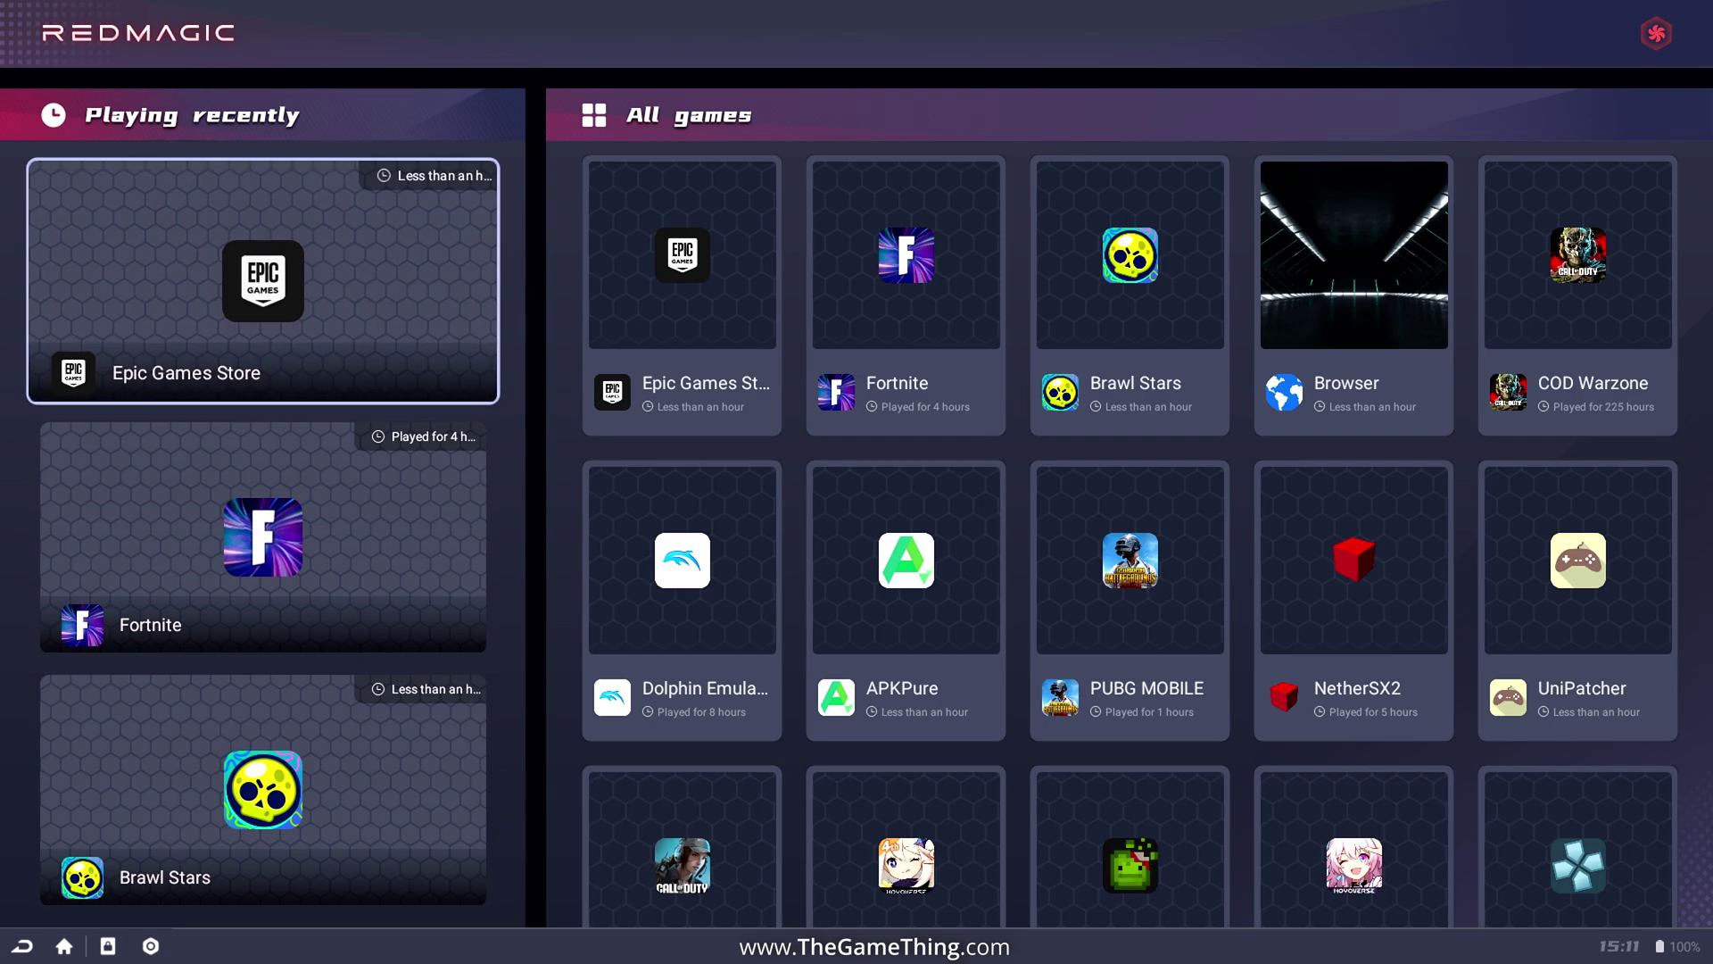
click(1578, 294)
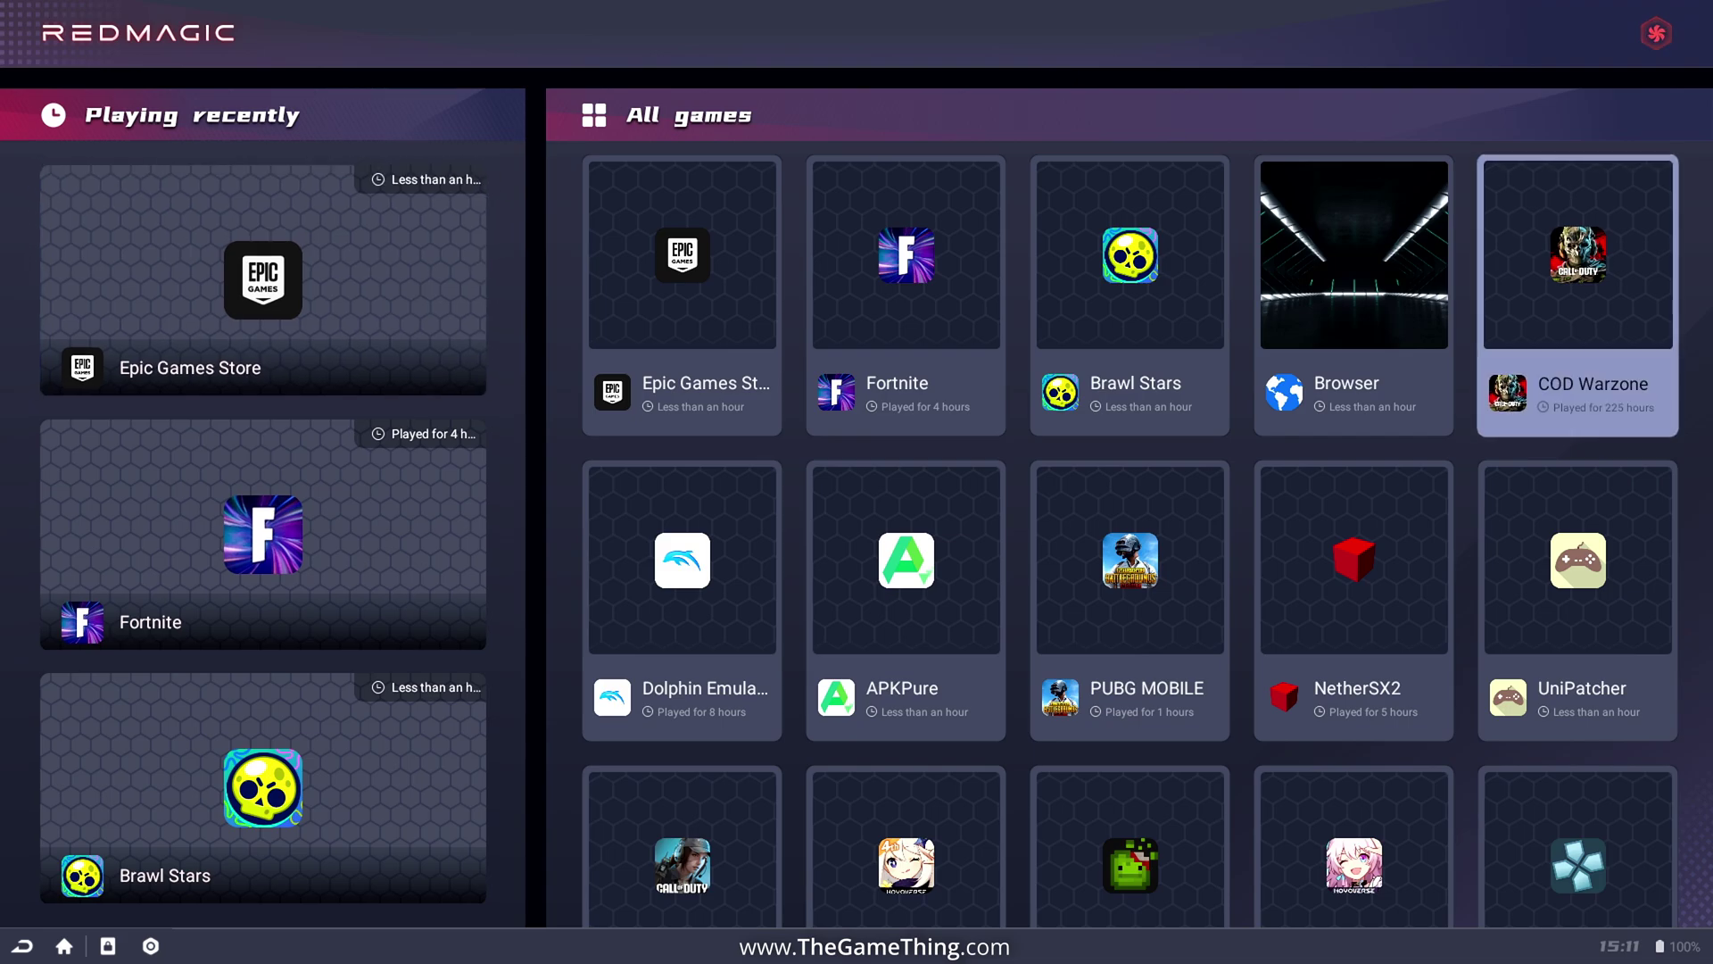
key(Left)
key(Left)
key(Left)
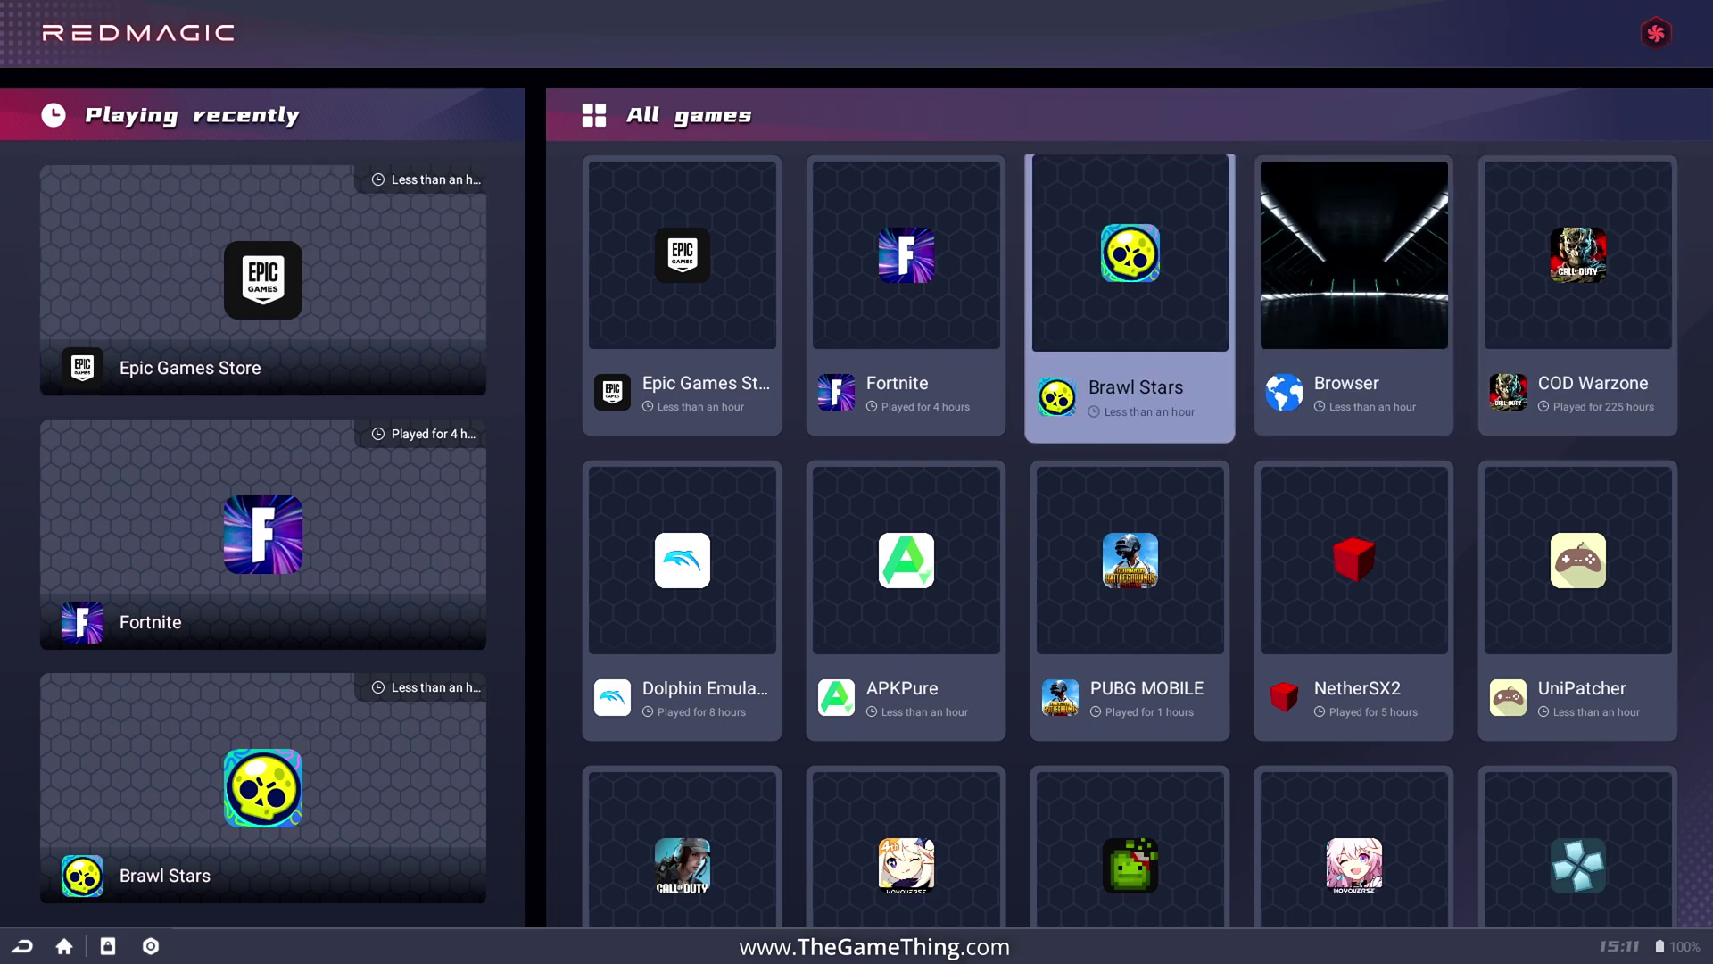
key(Left)
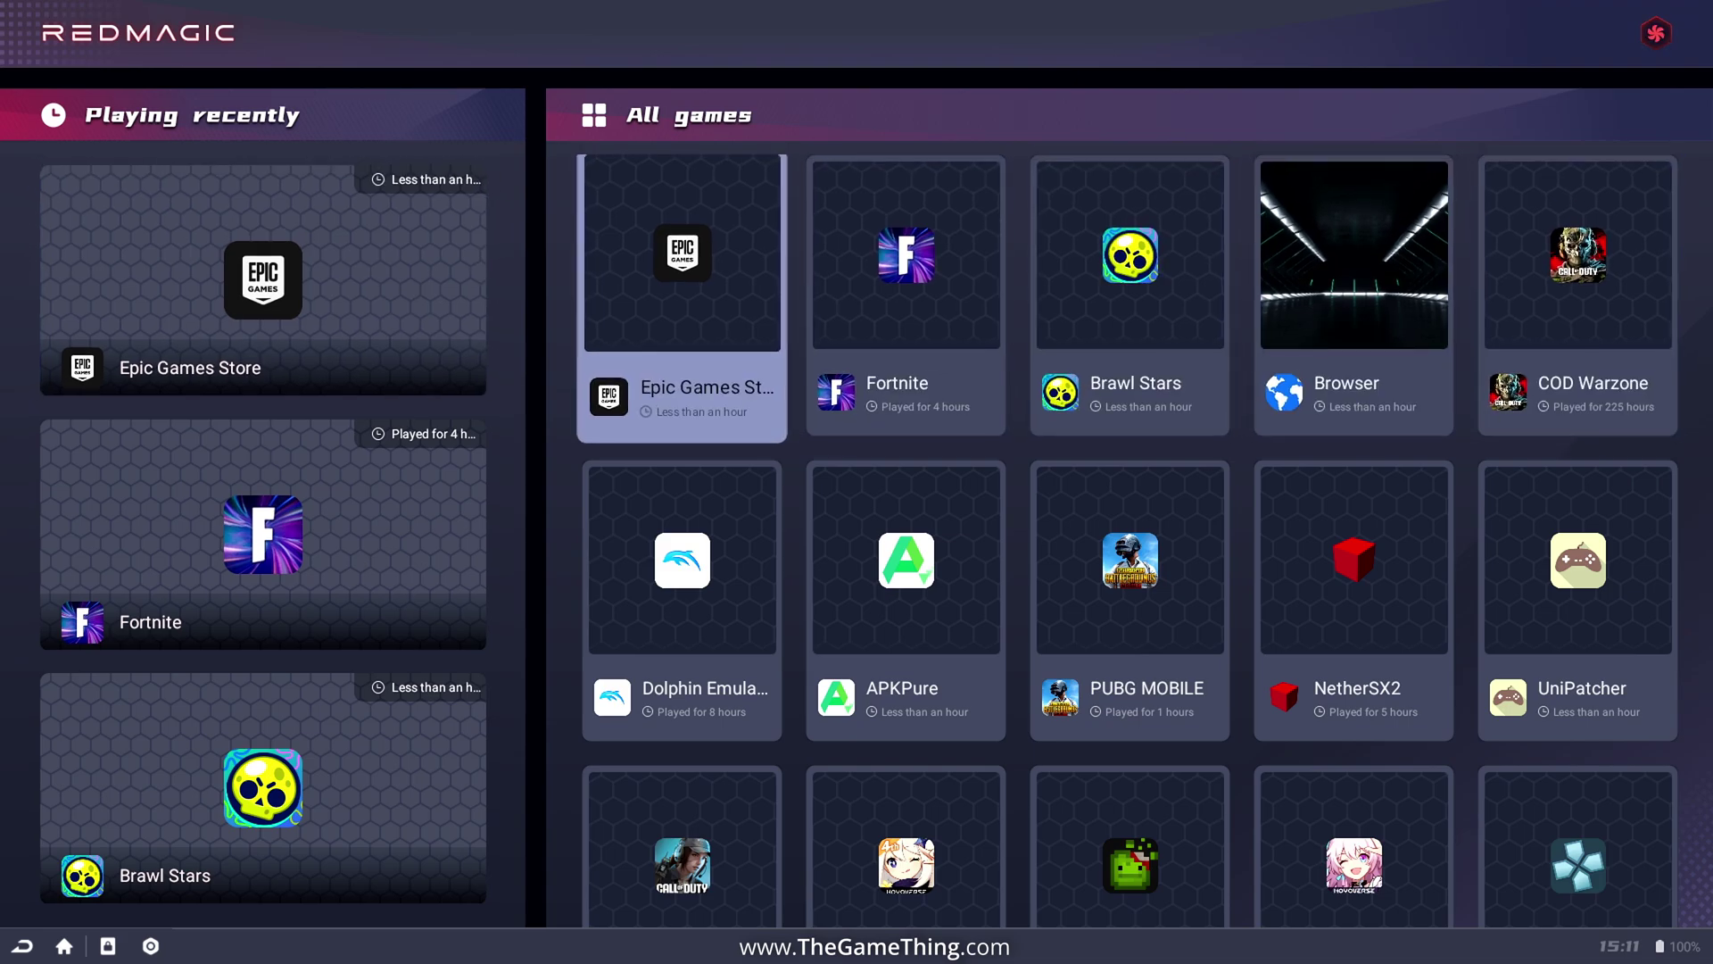
key(Up)
key(Down)
key(Left)
key(Right)
key(Return)
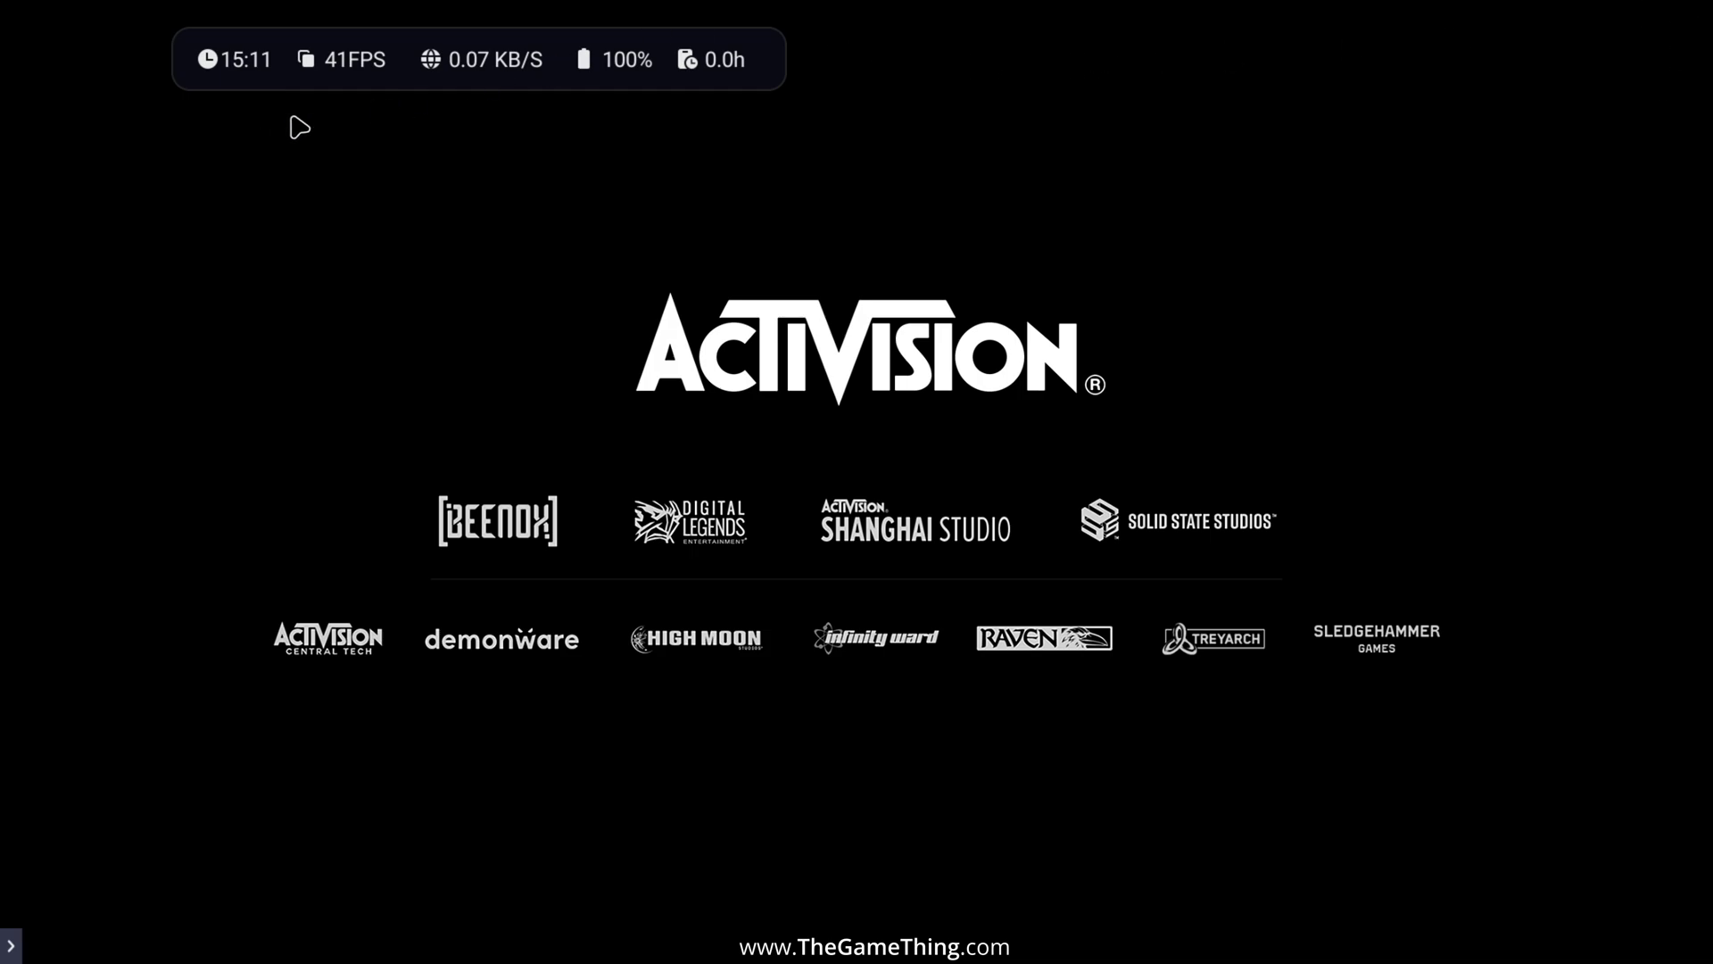
Step: Close the patch notes popup, drag the stats overlay around, and collapse it to its compact readout
drag(398, 80, 655, 105)
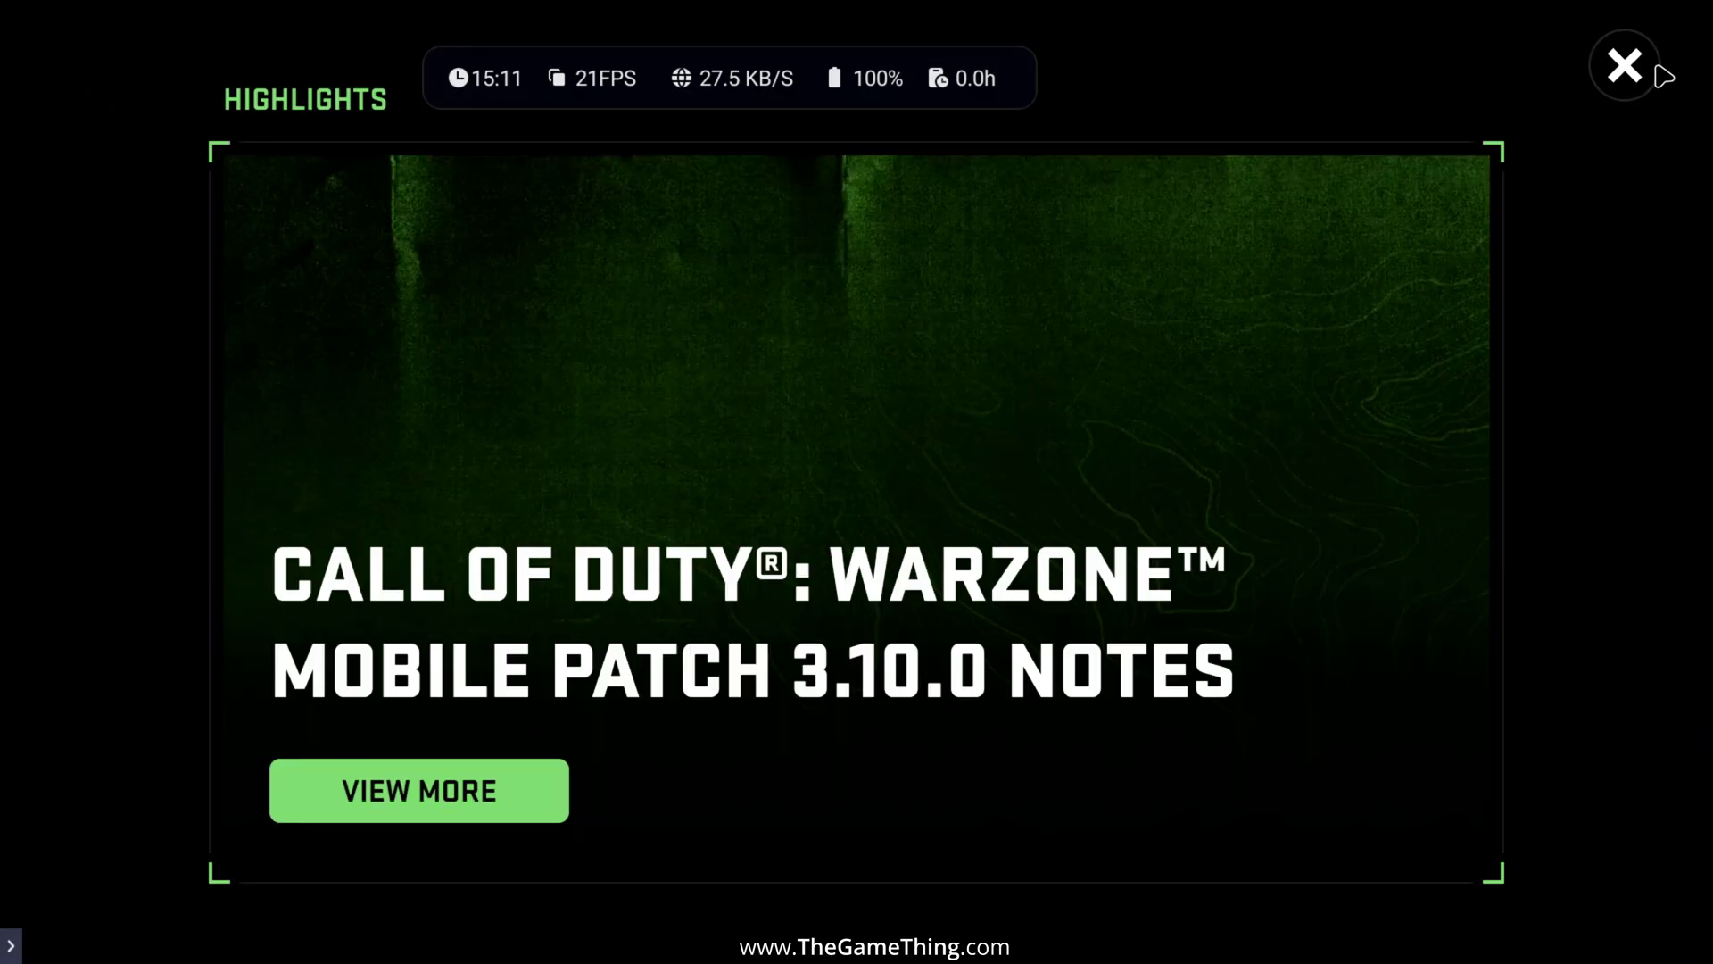
click(1629, 67)
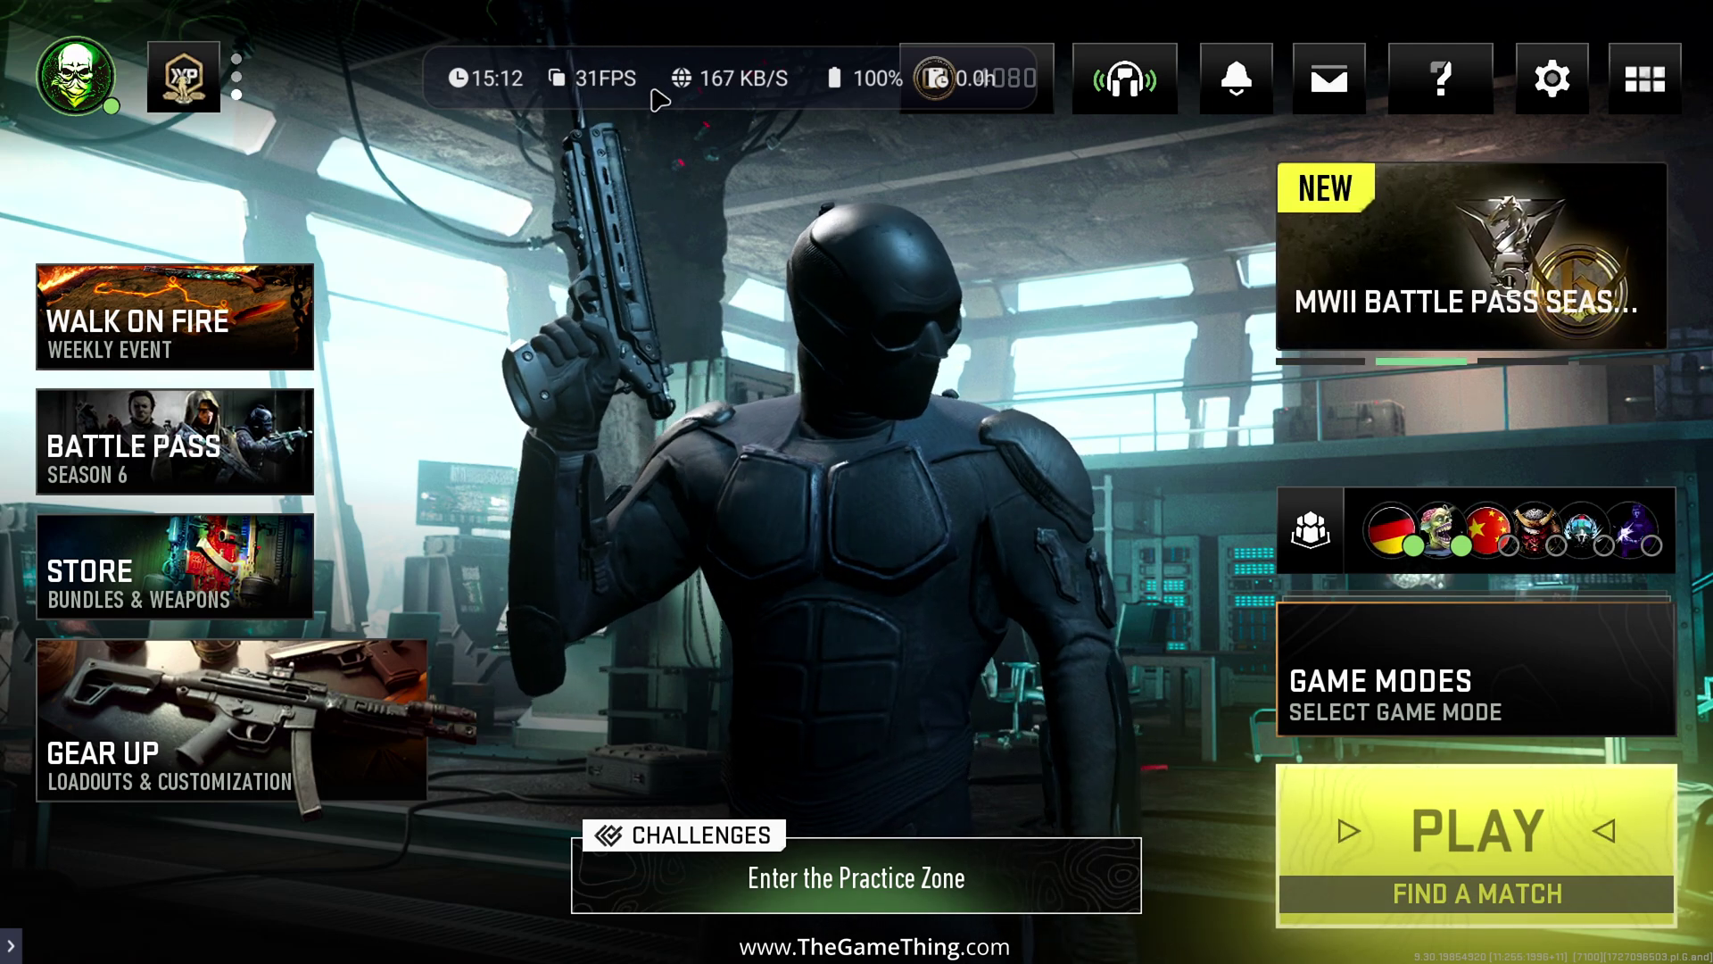
drag(657, 100, 600, 281)
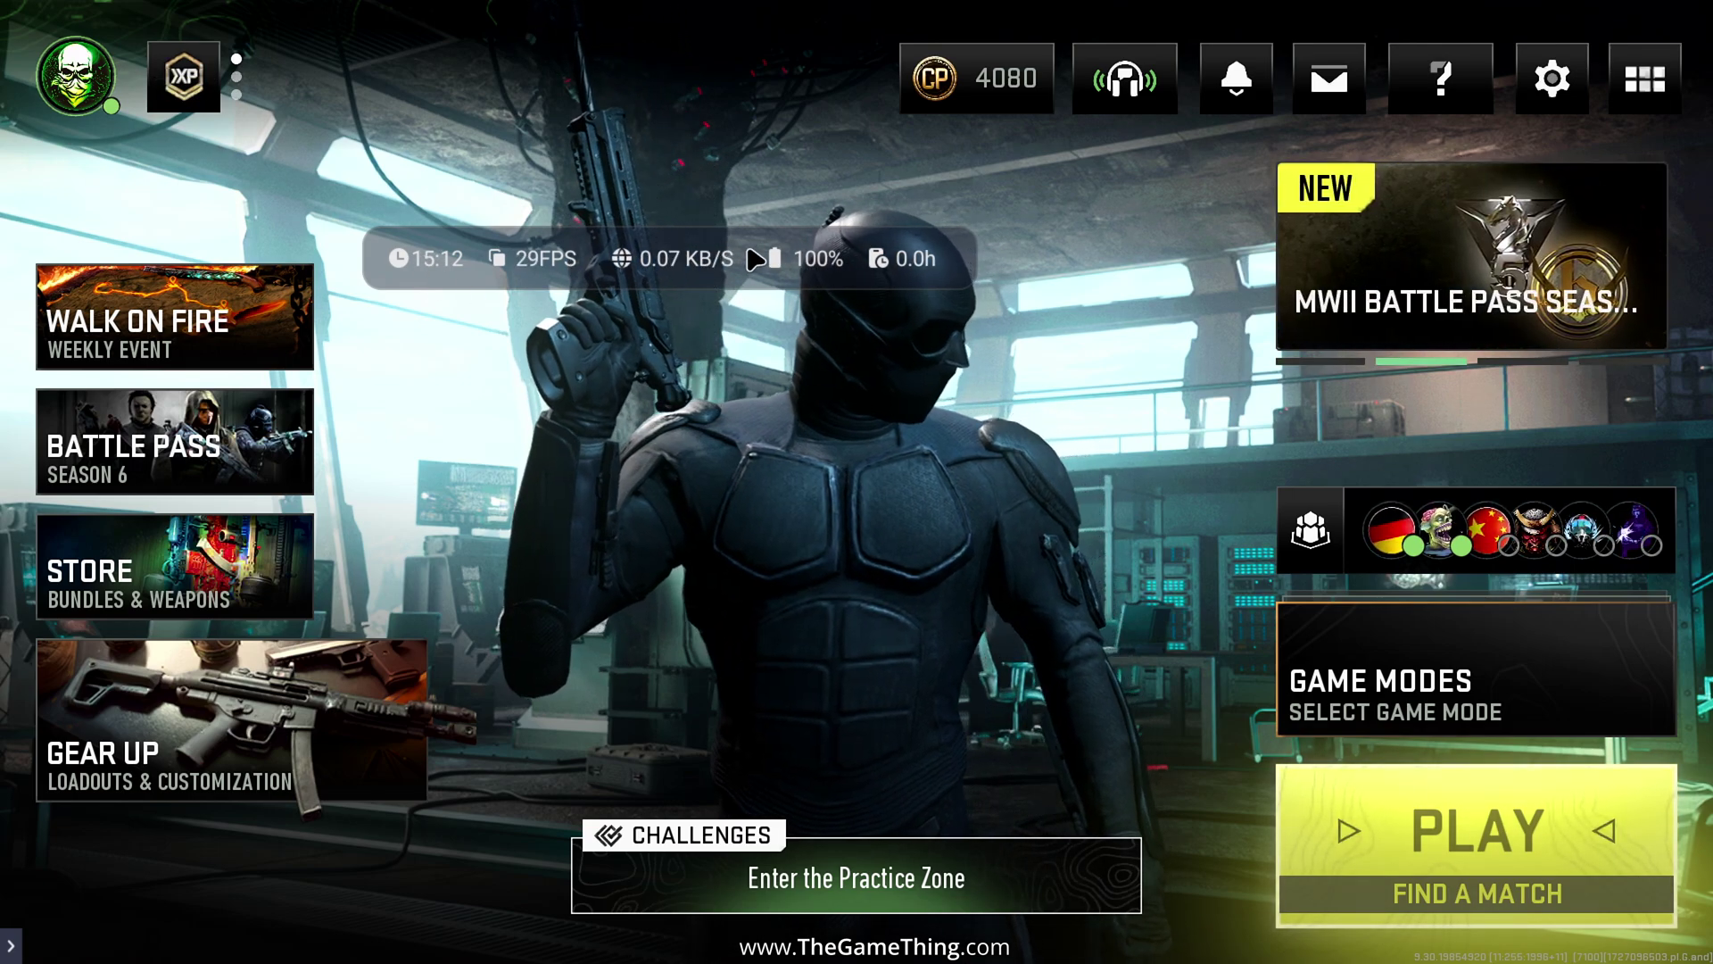
drag(754, 250, 925, 406)
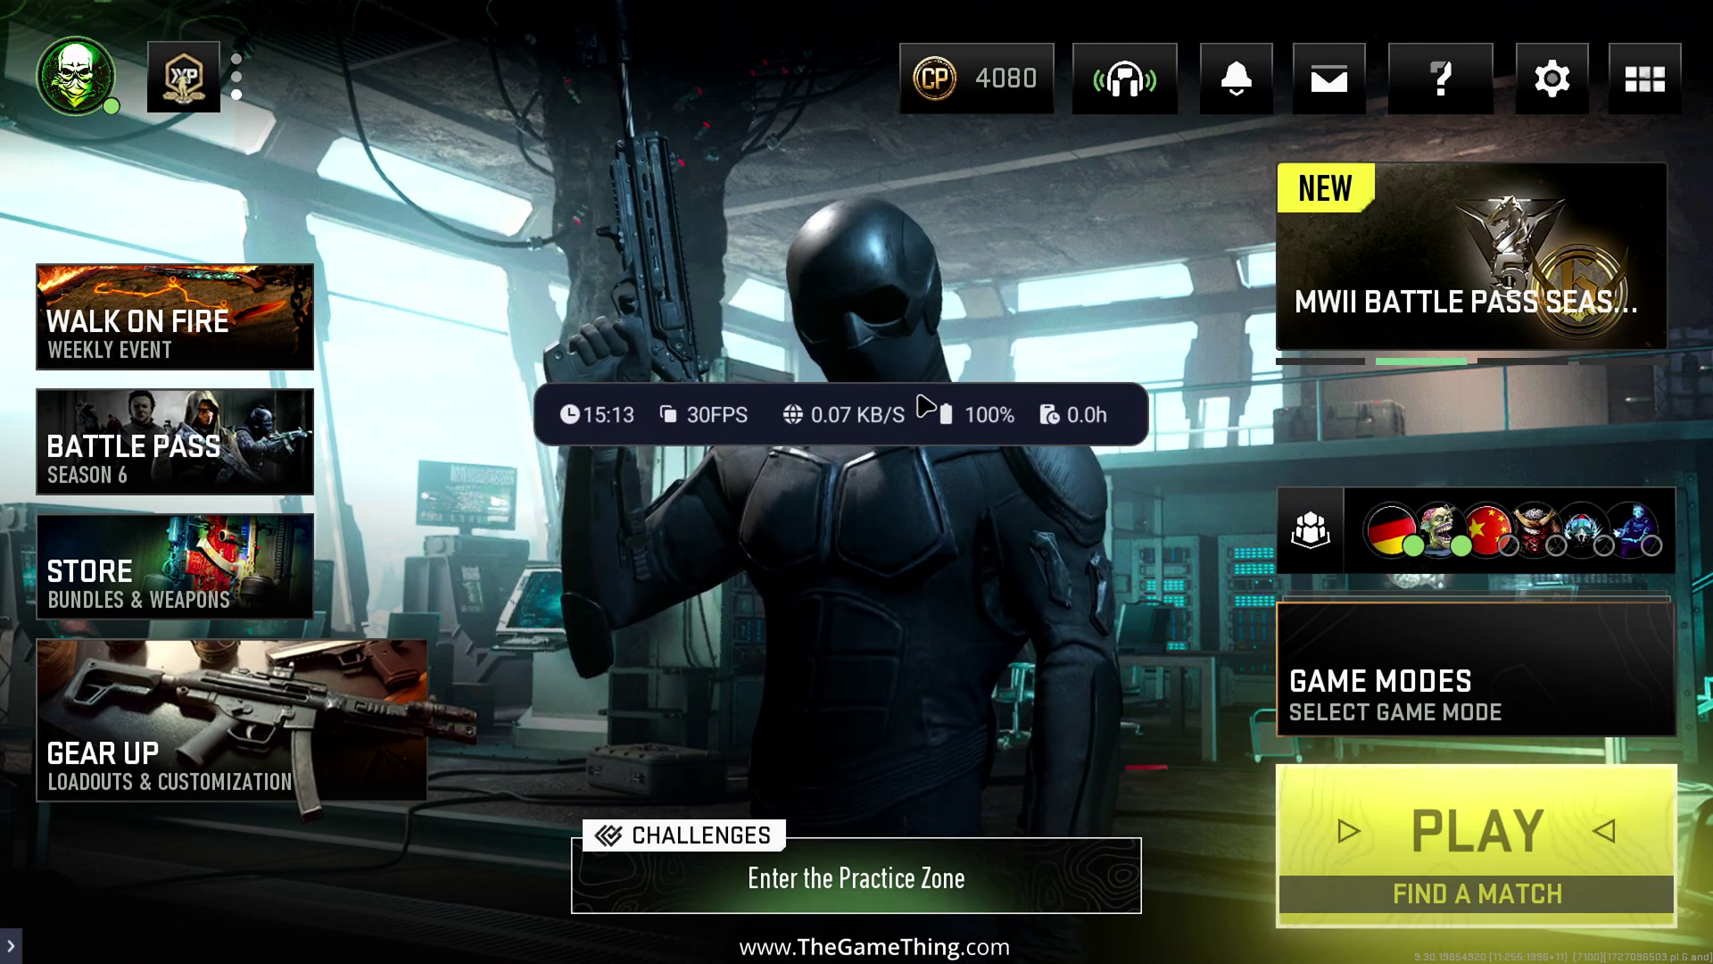
drag(922, 400, 1294, 72)
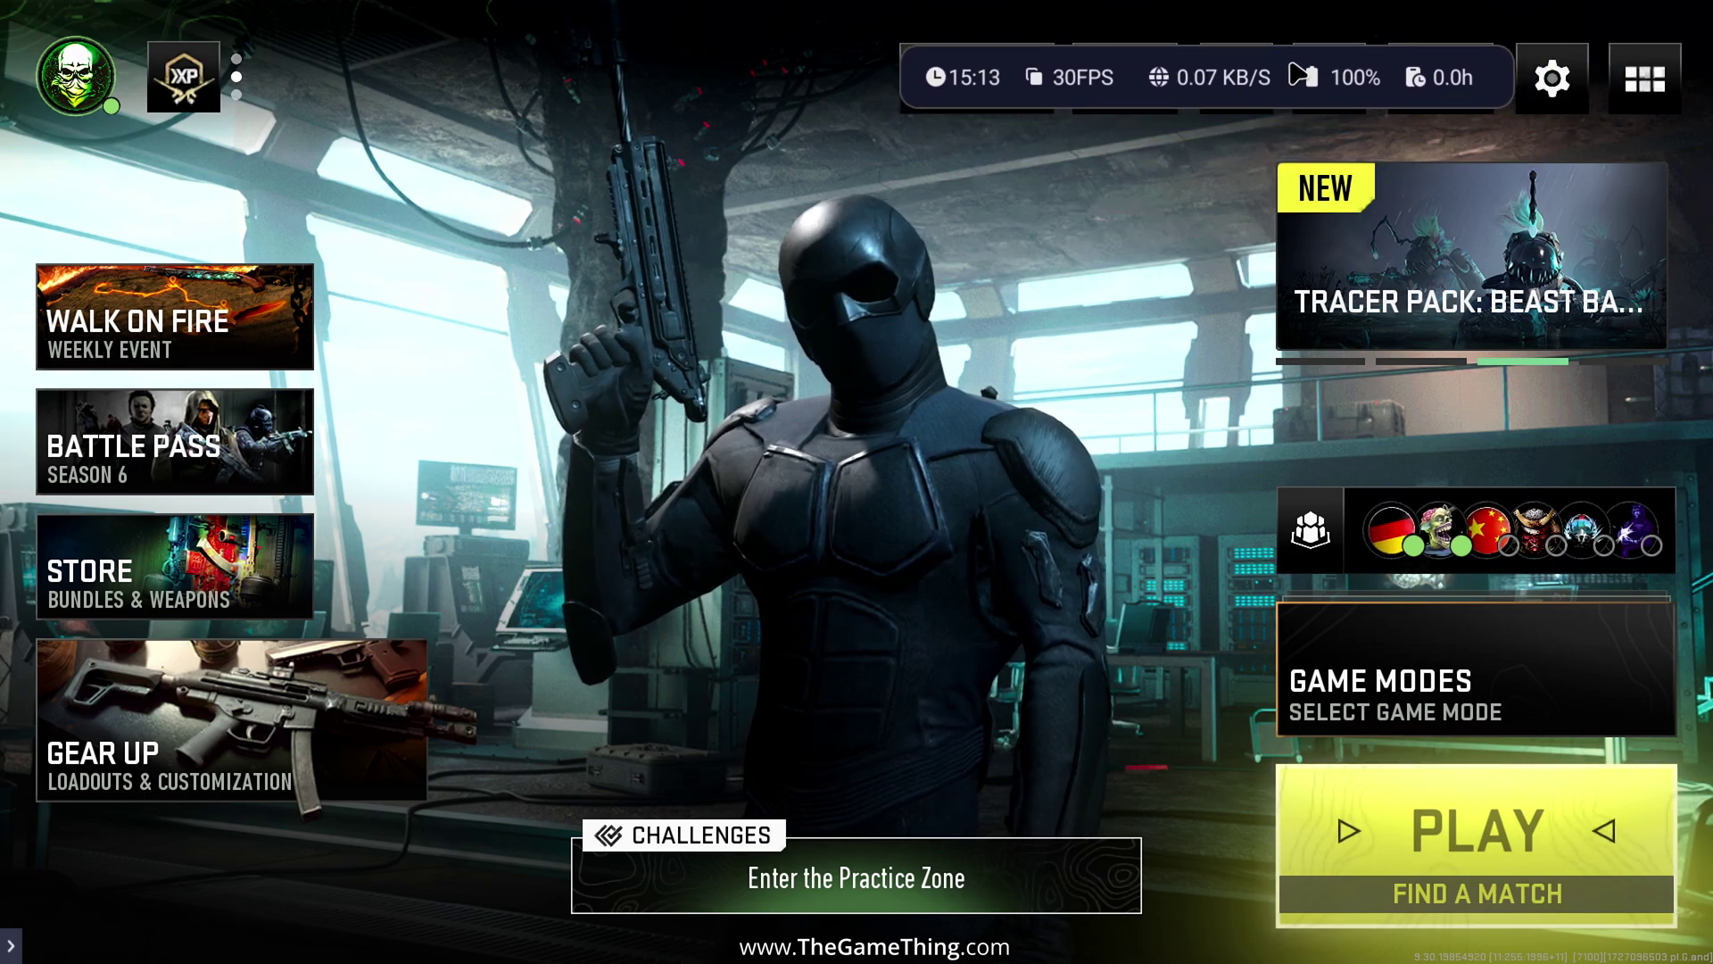
click(1493, 86)
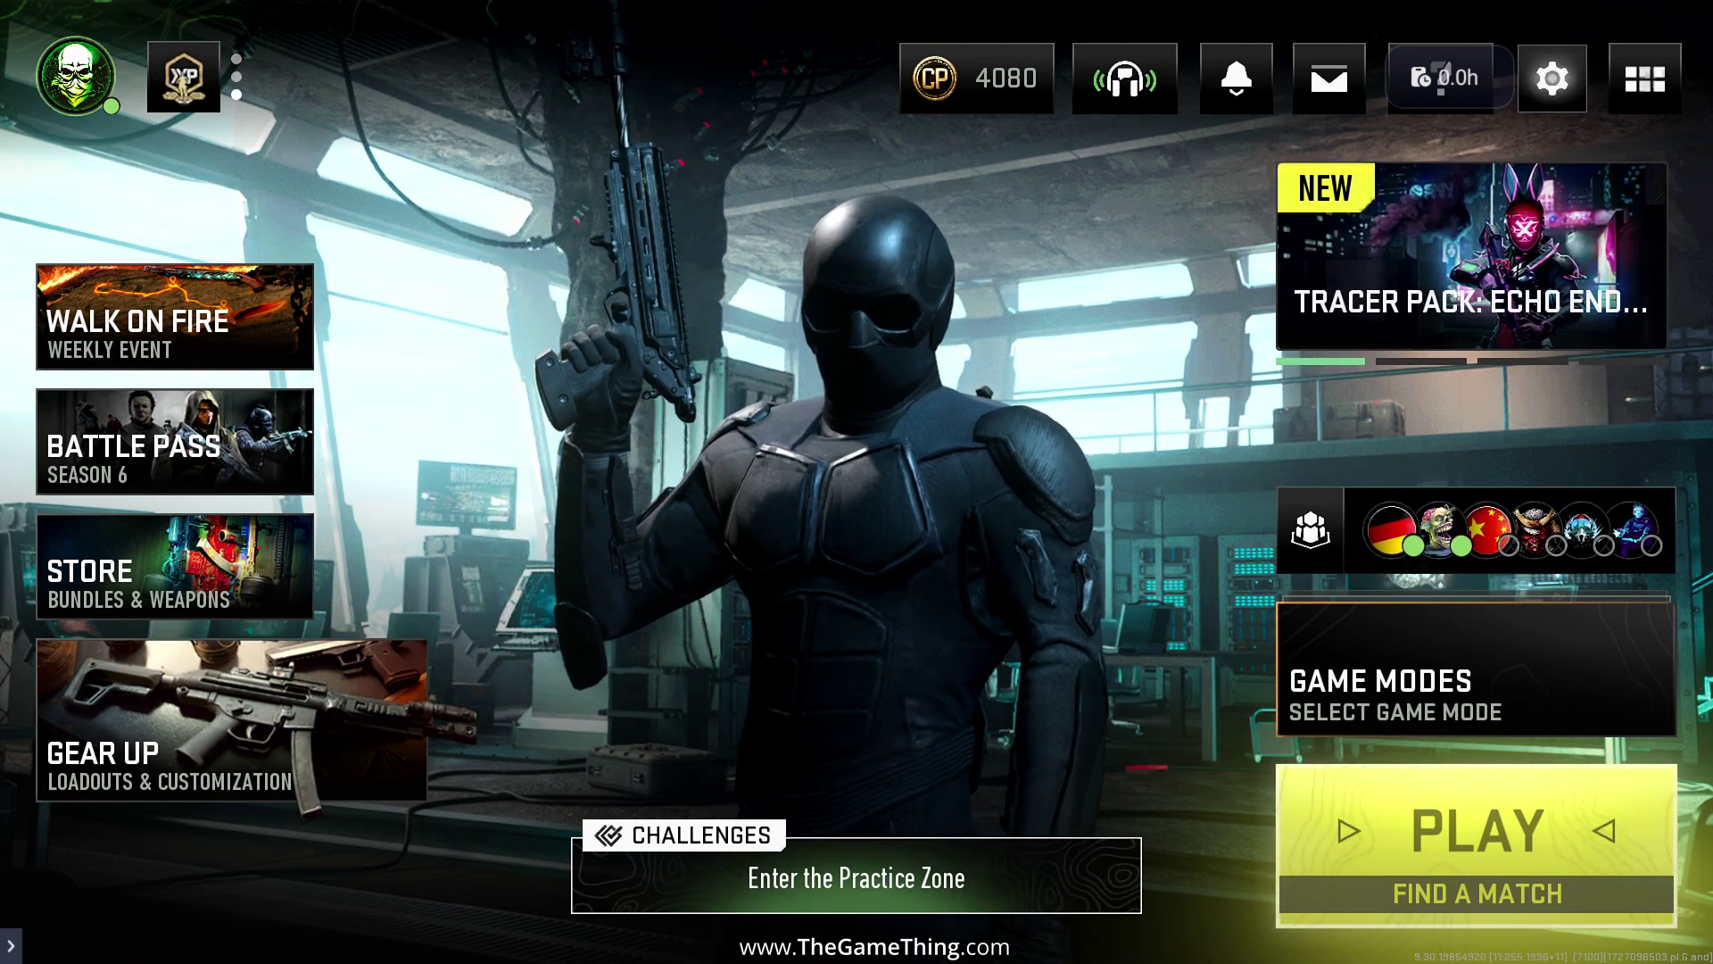
Step: Open Warzone's settings, toggle the stats overlay between FPS-only and full readout, then drag it mid-screen
click(1553, 78)
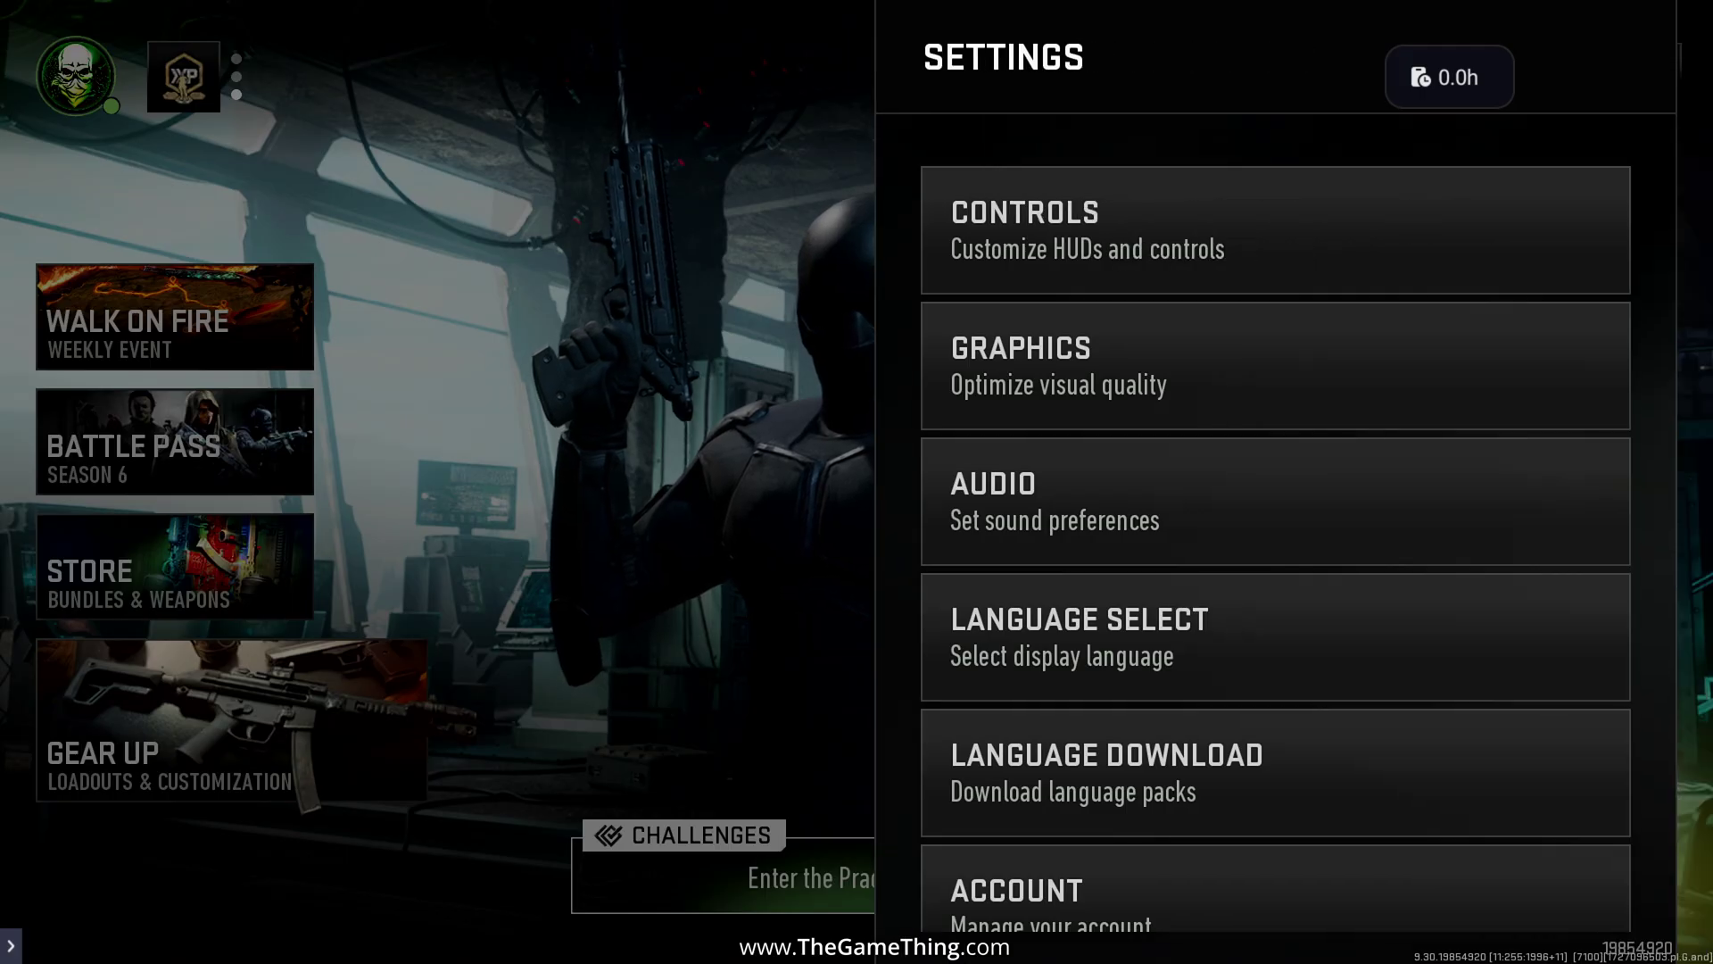
click(1473, 77)
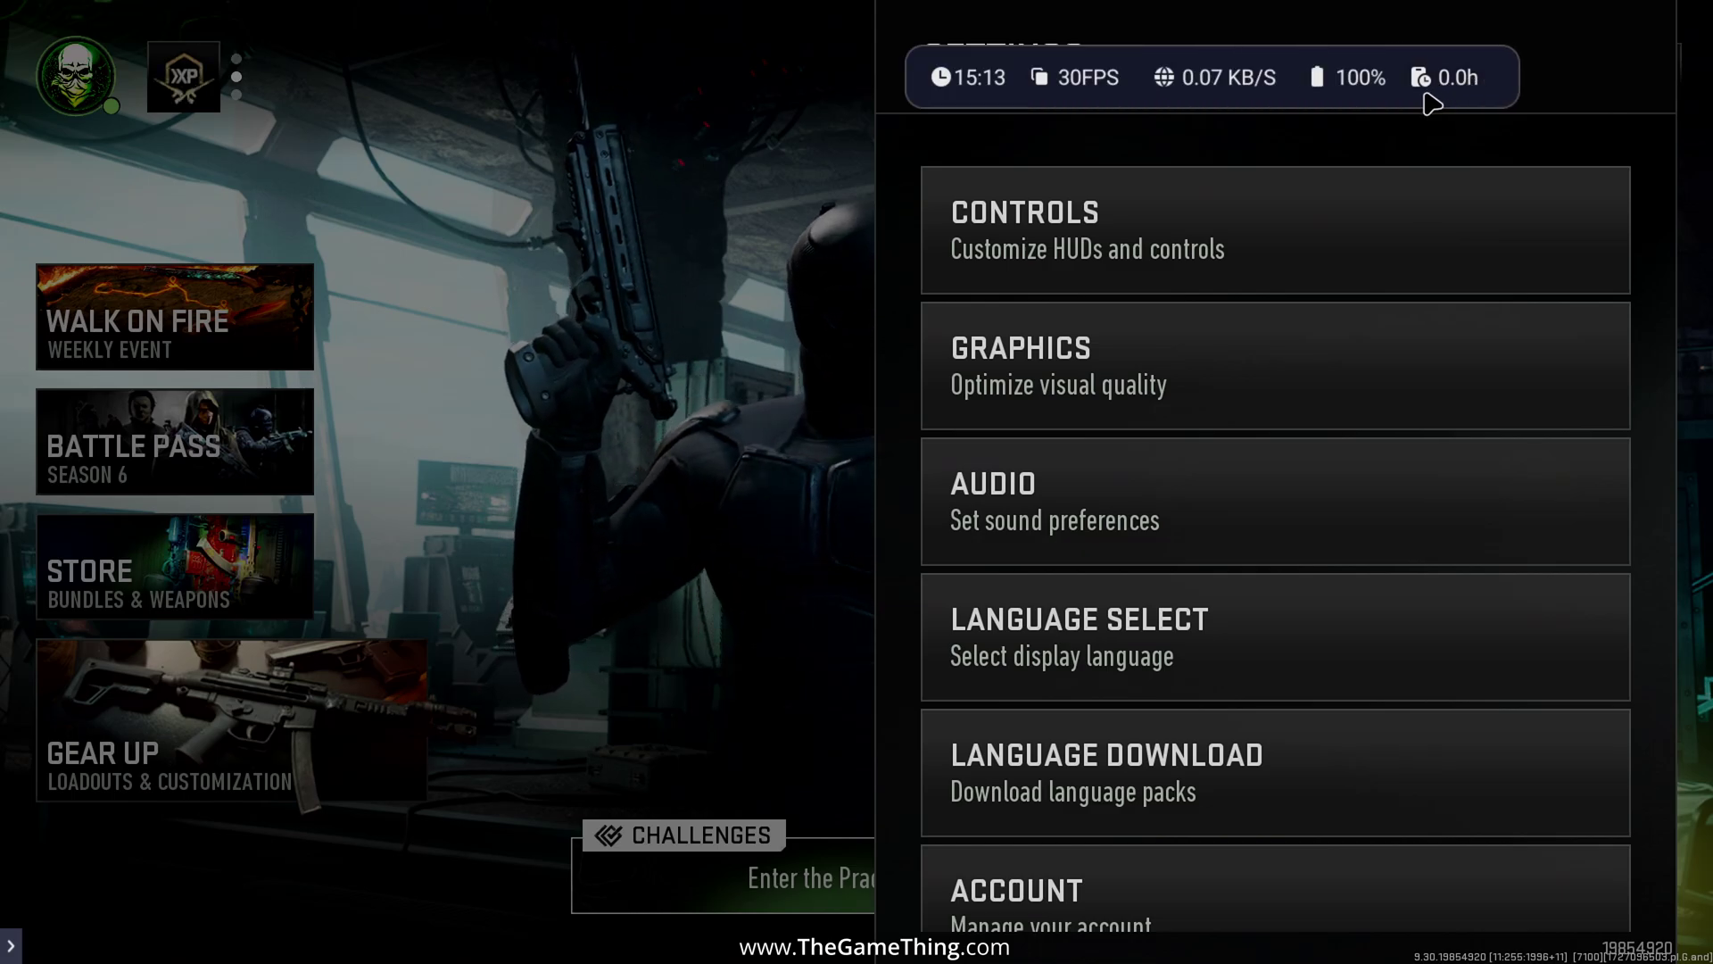
click(1423, 78)
click(1091, 88)
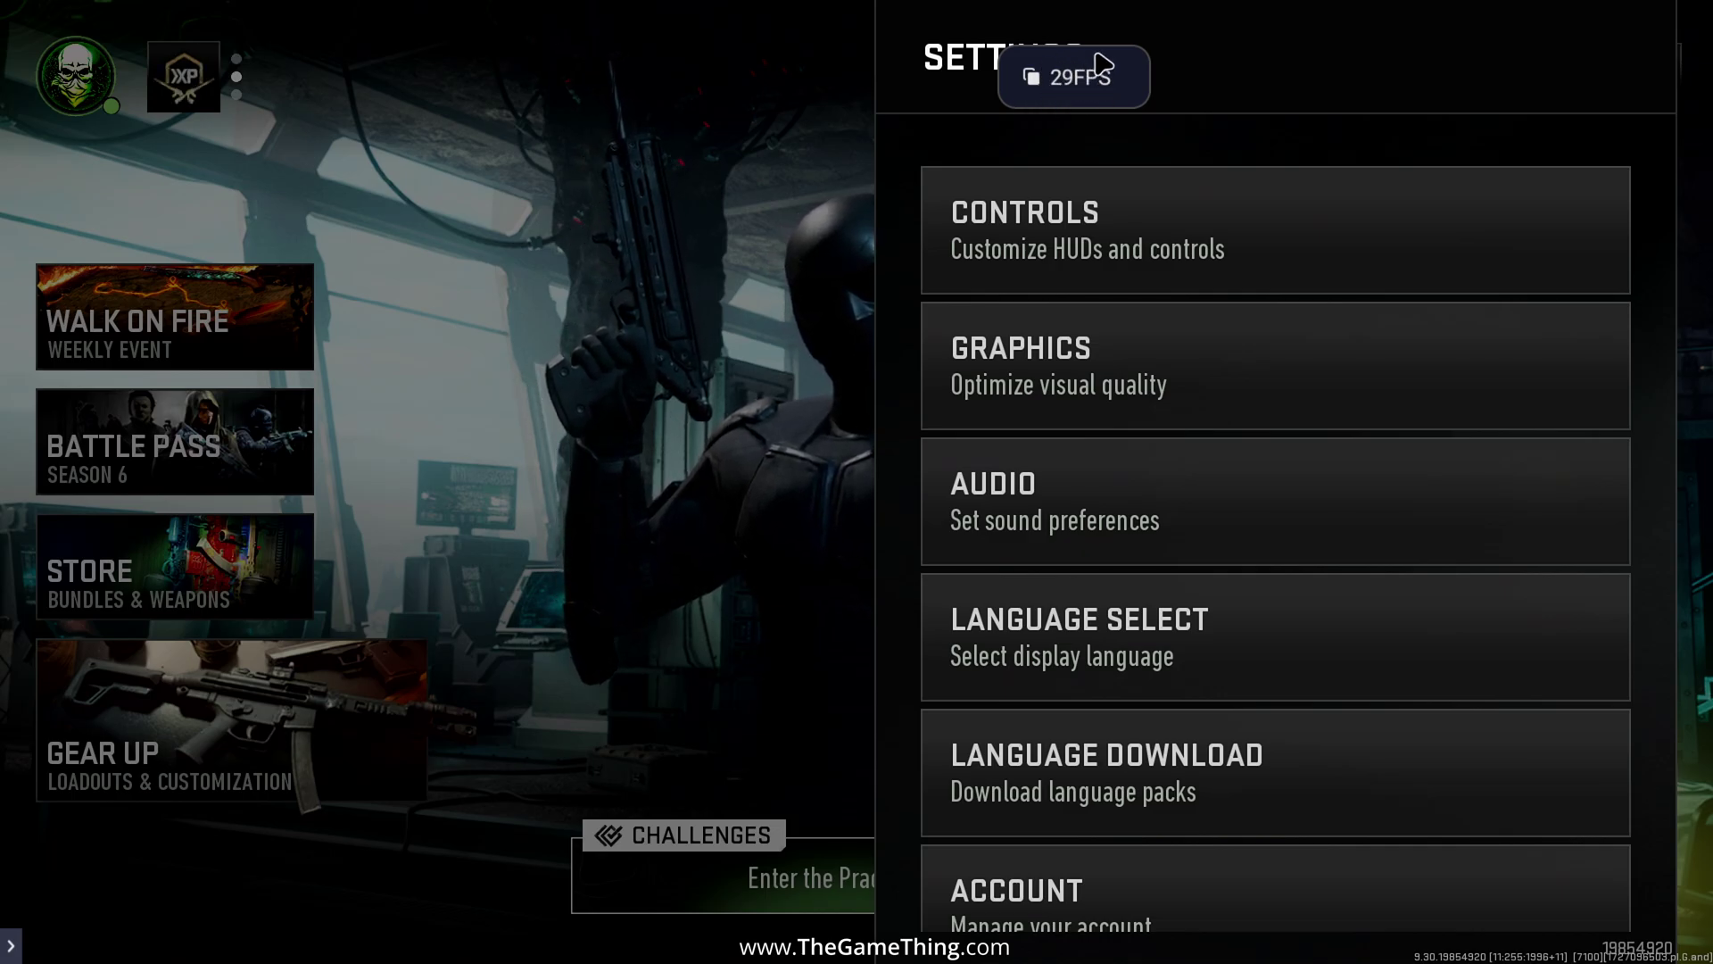
click(1084, 103)
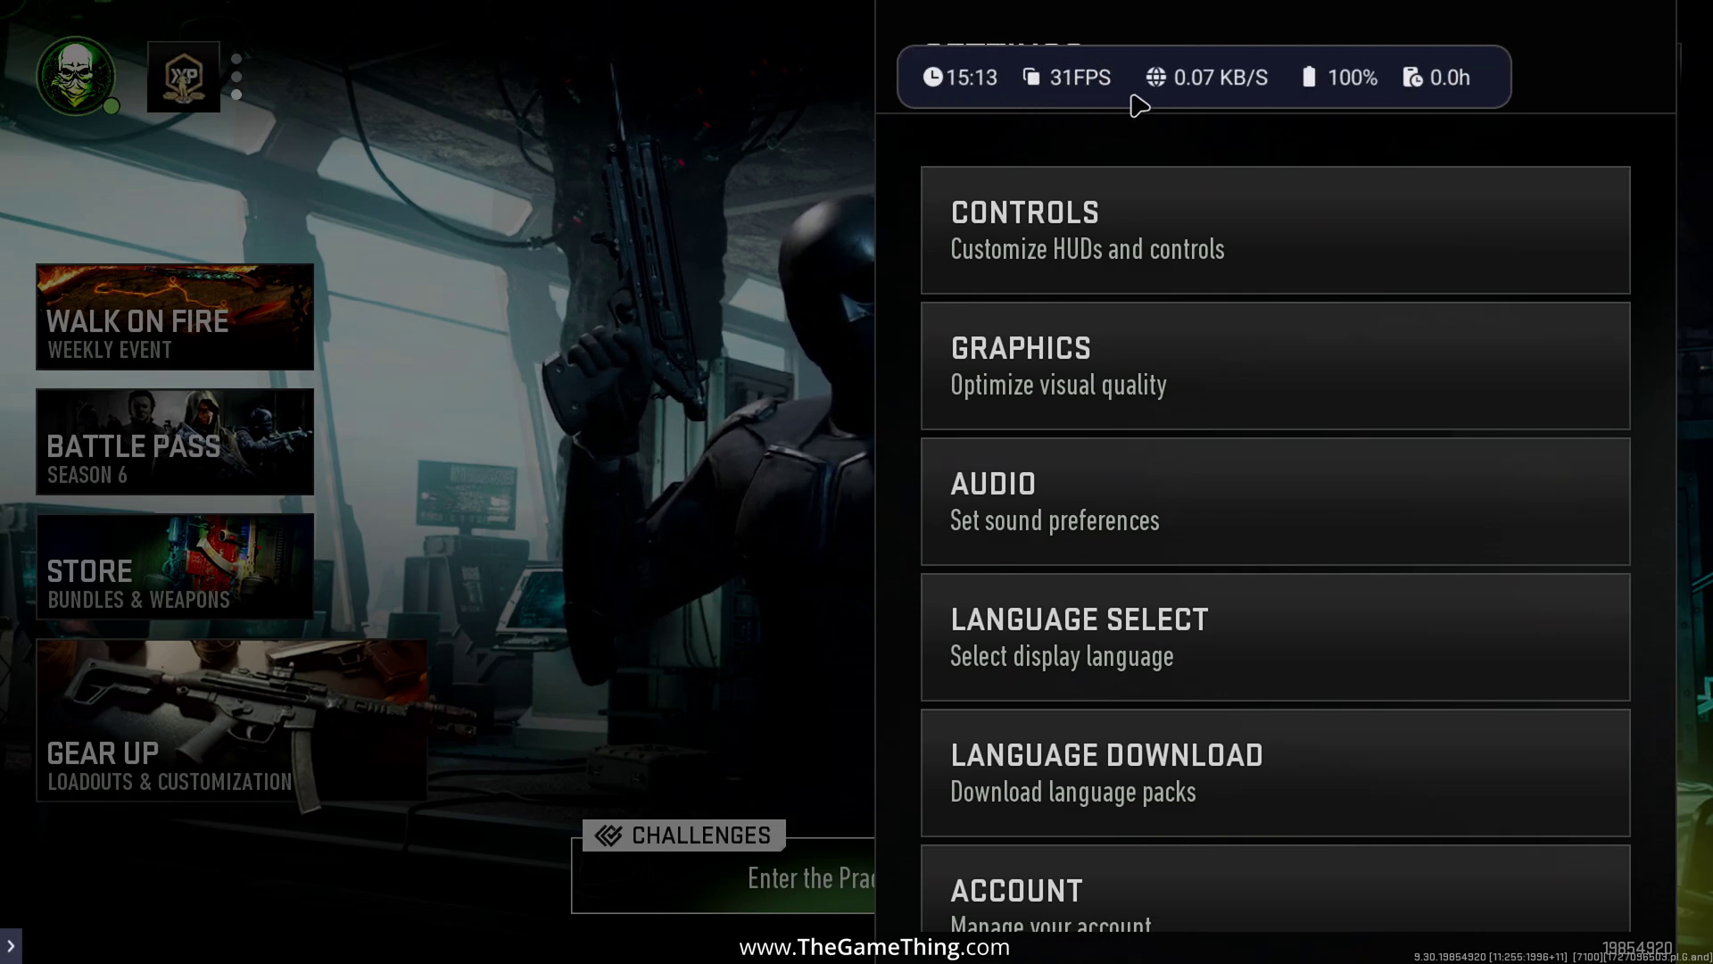
drag(1133, 100, 612, 398)
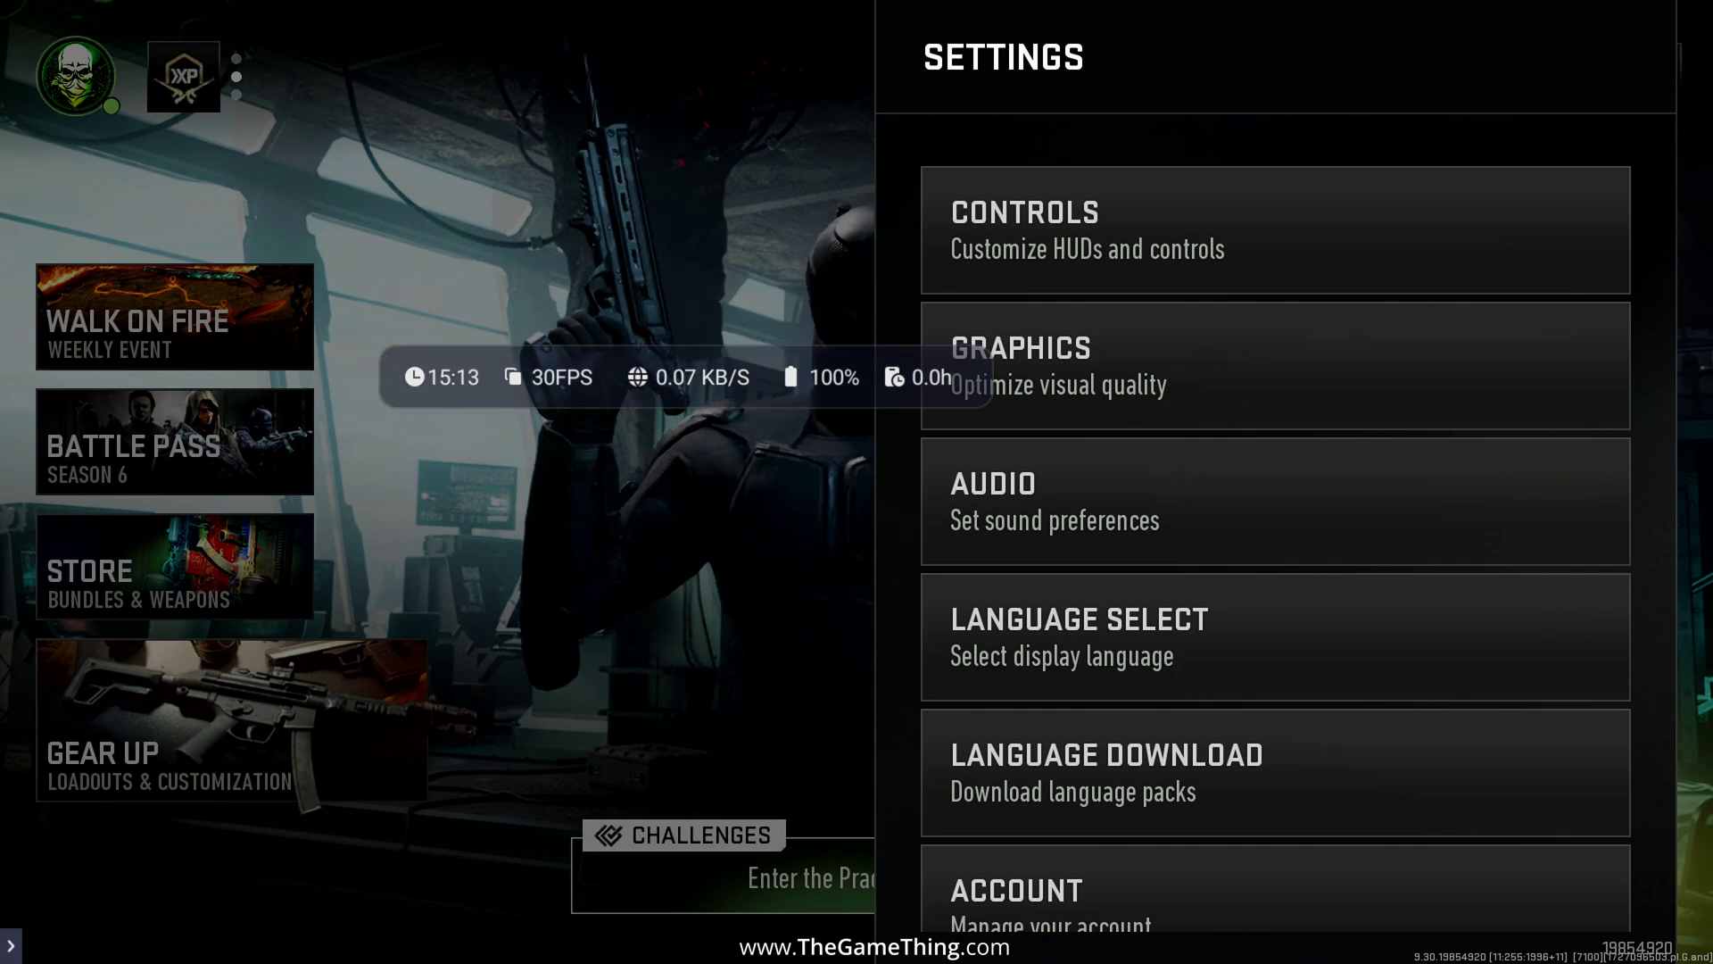
Step: Open Warzone's Graphics settings and expand the Graphics Preset list, with Custom selected
click(1276, 366)
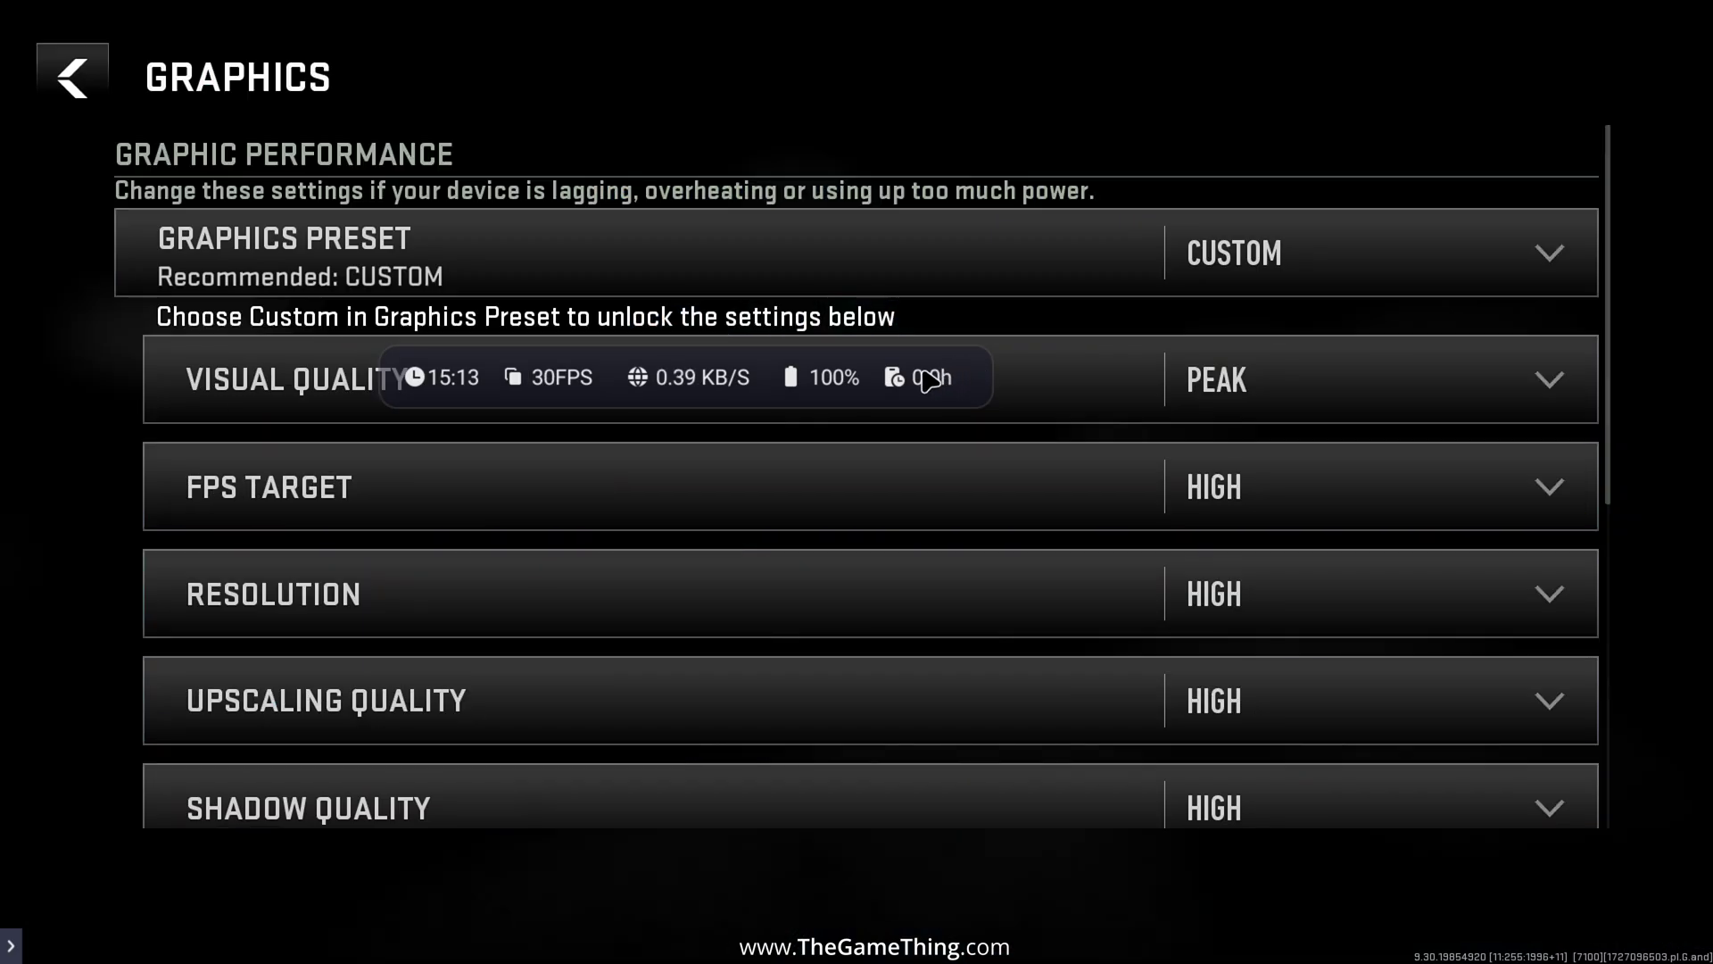
drag(849, 390, 1054, 278)
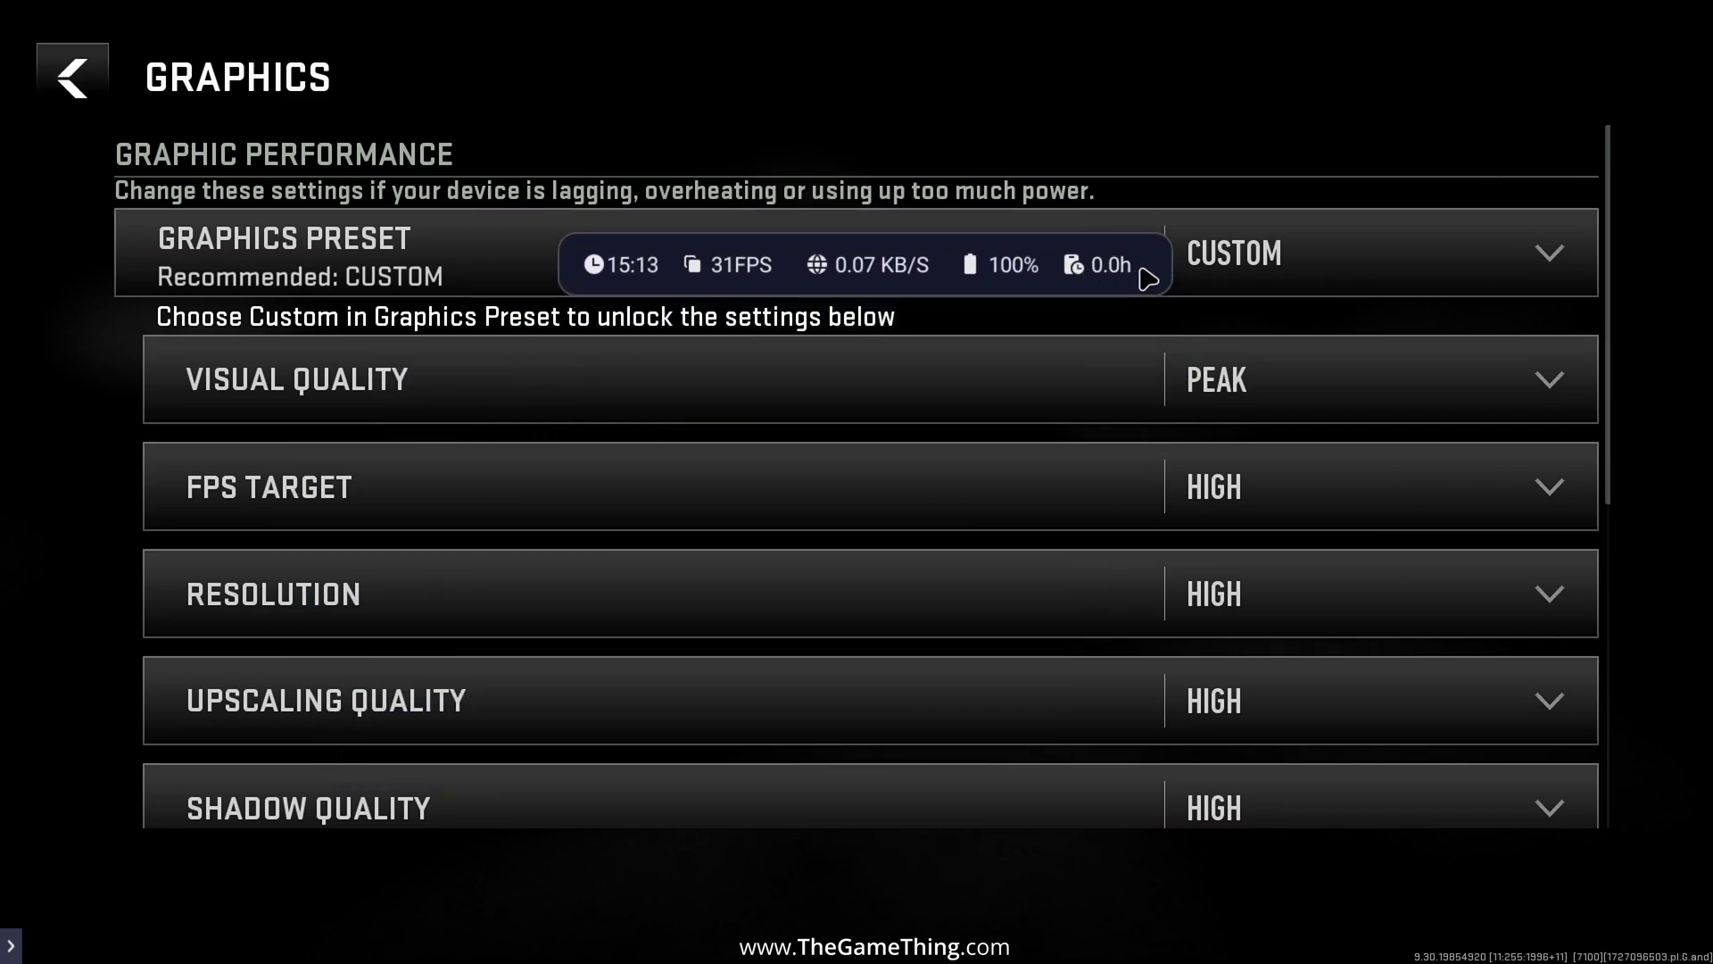
click(1374, 253)
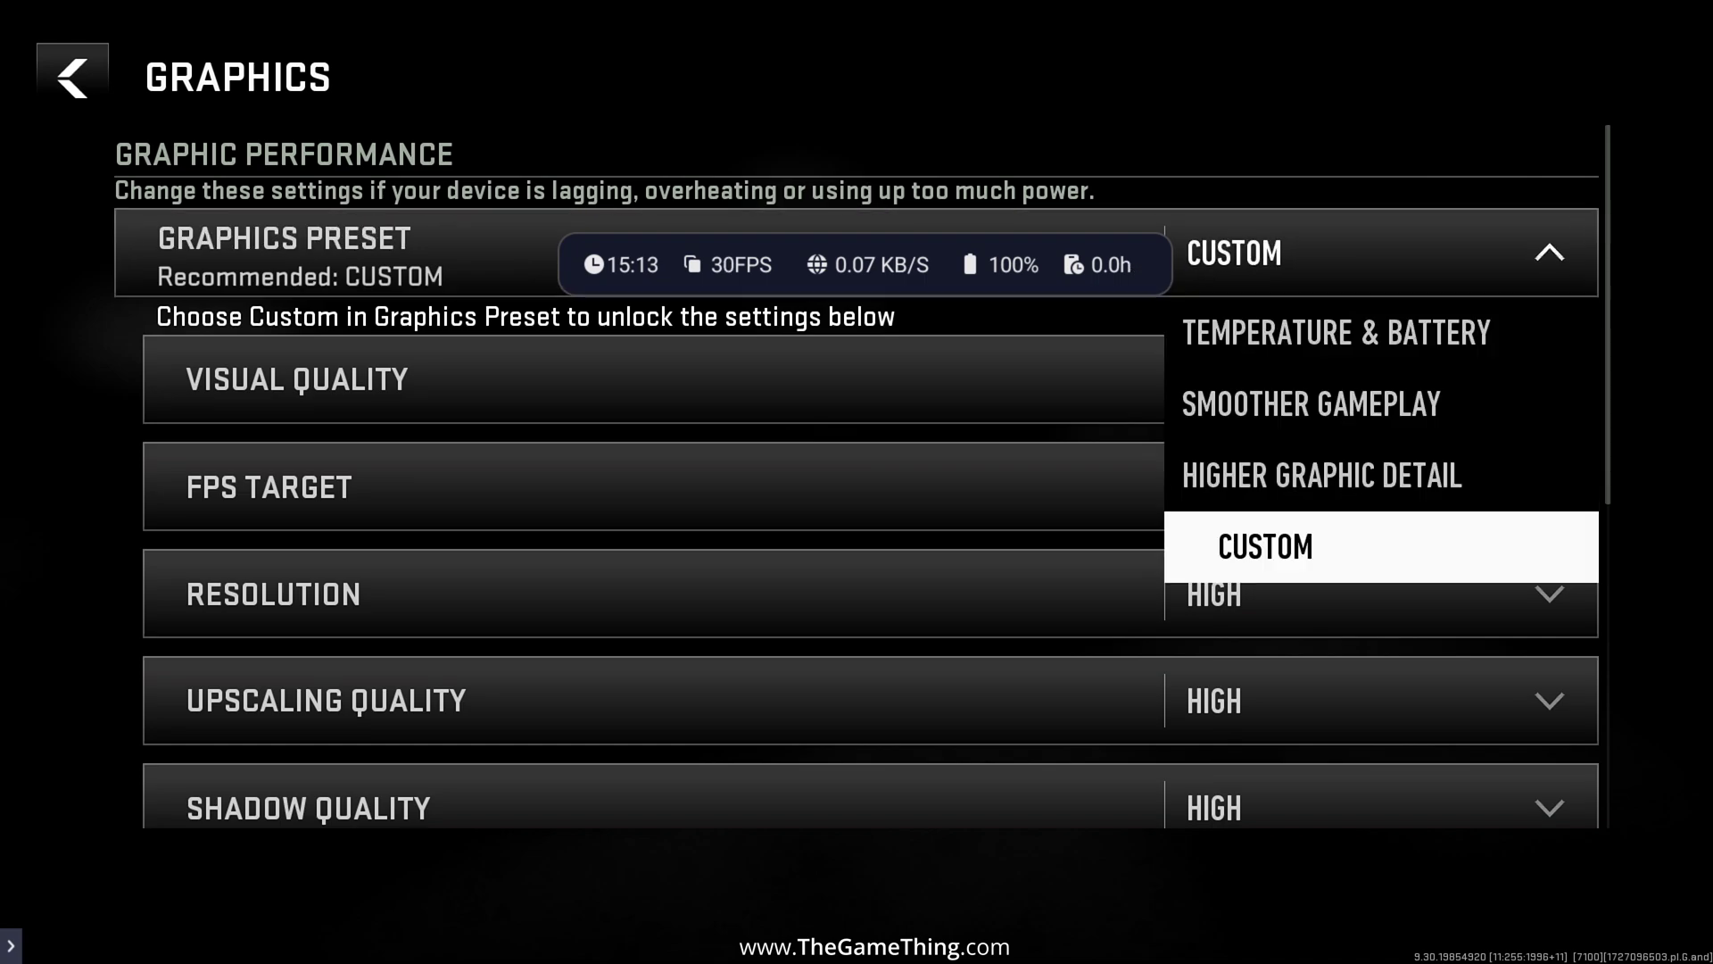
click(1154, 268)
click(1145, 268)
drag(1025, 285, 562, 103)
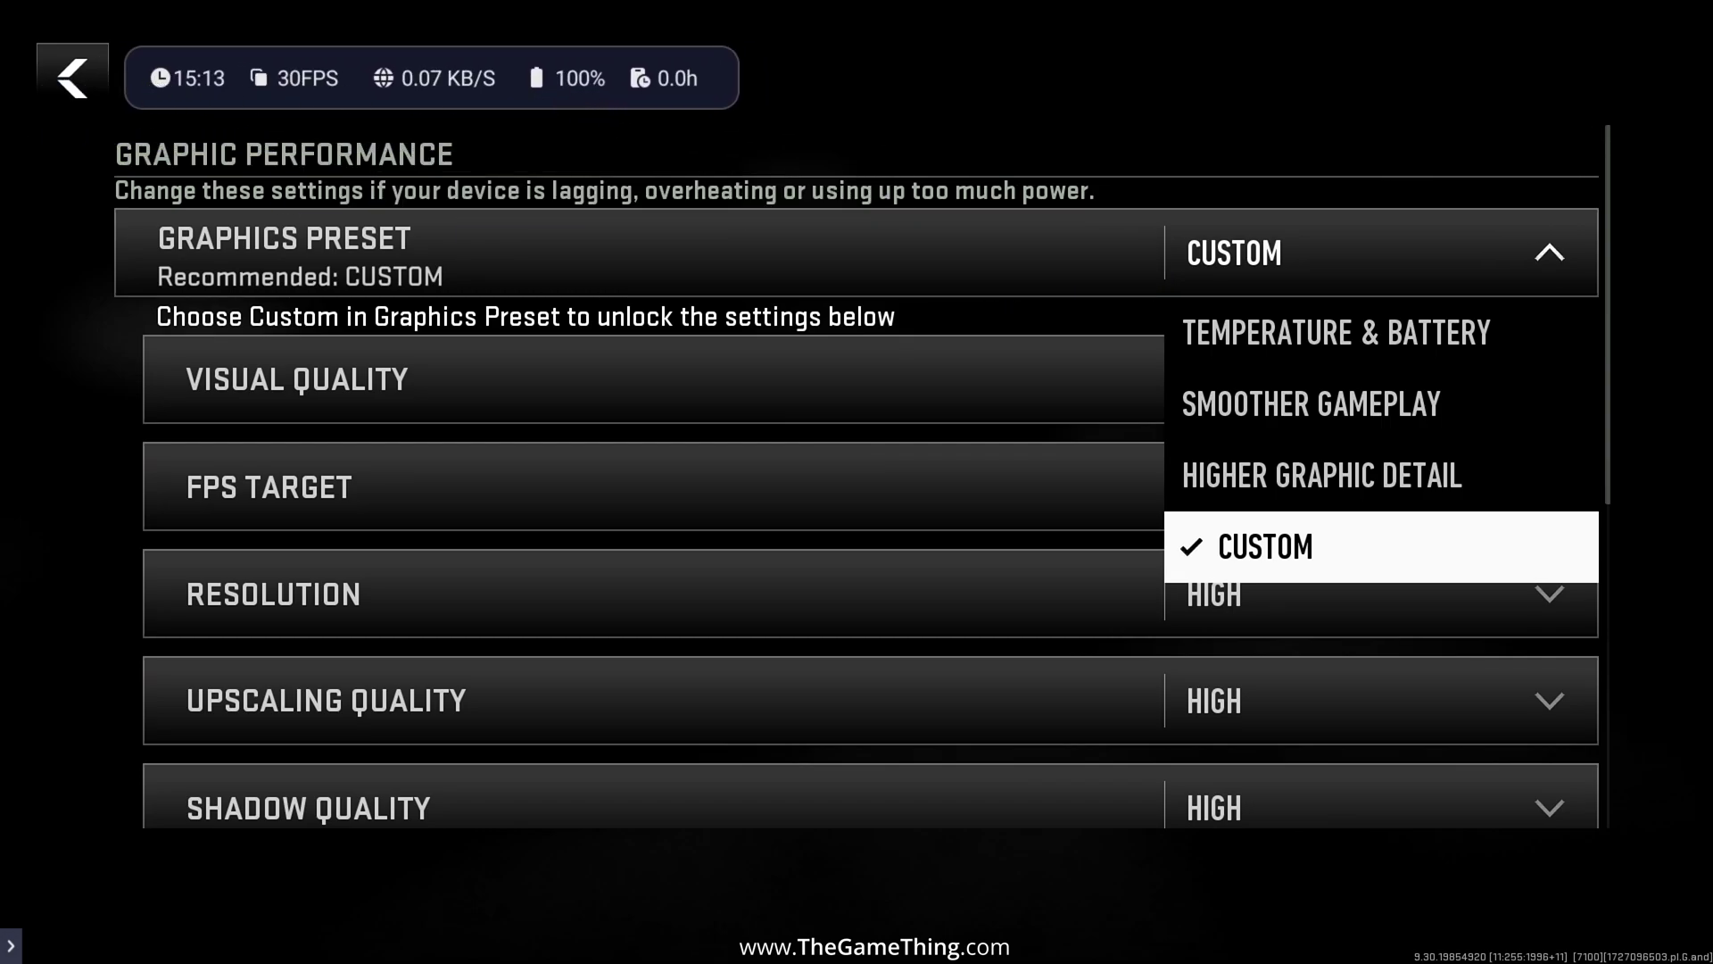
Step: Close the preset list and Settings to reach the lobby, moving the stats overlay aside
key(Escape)
click(72, 77)
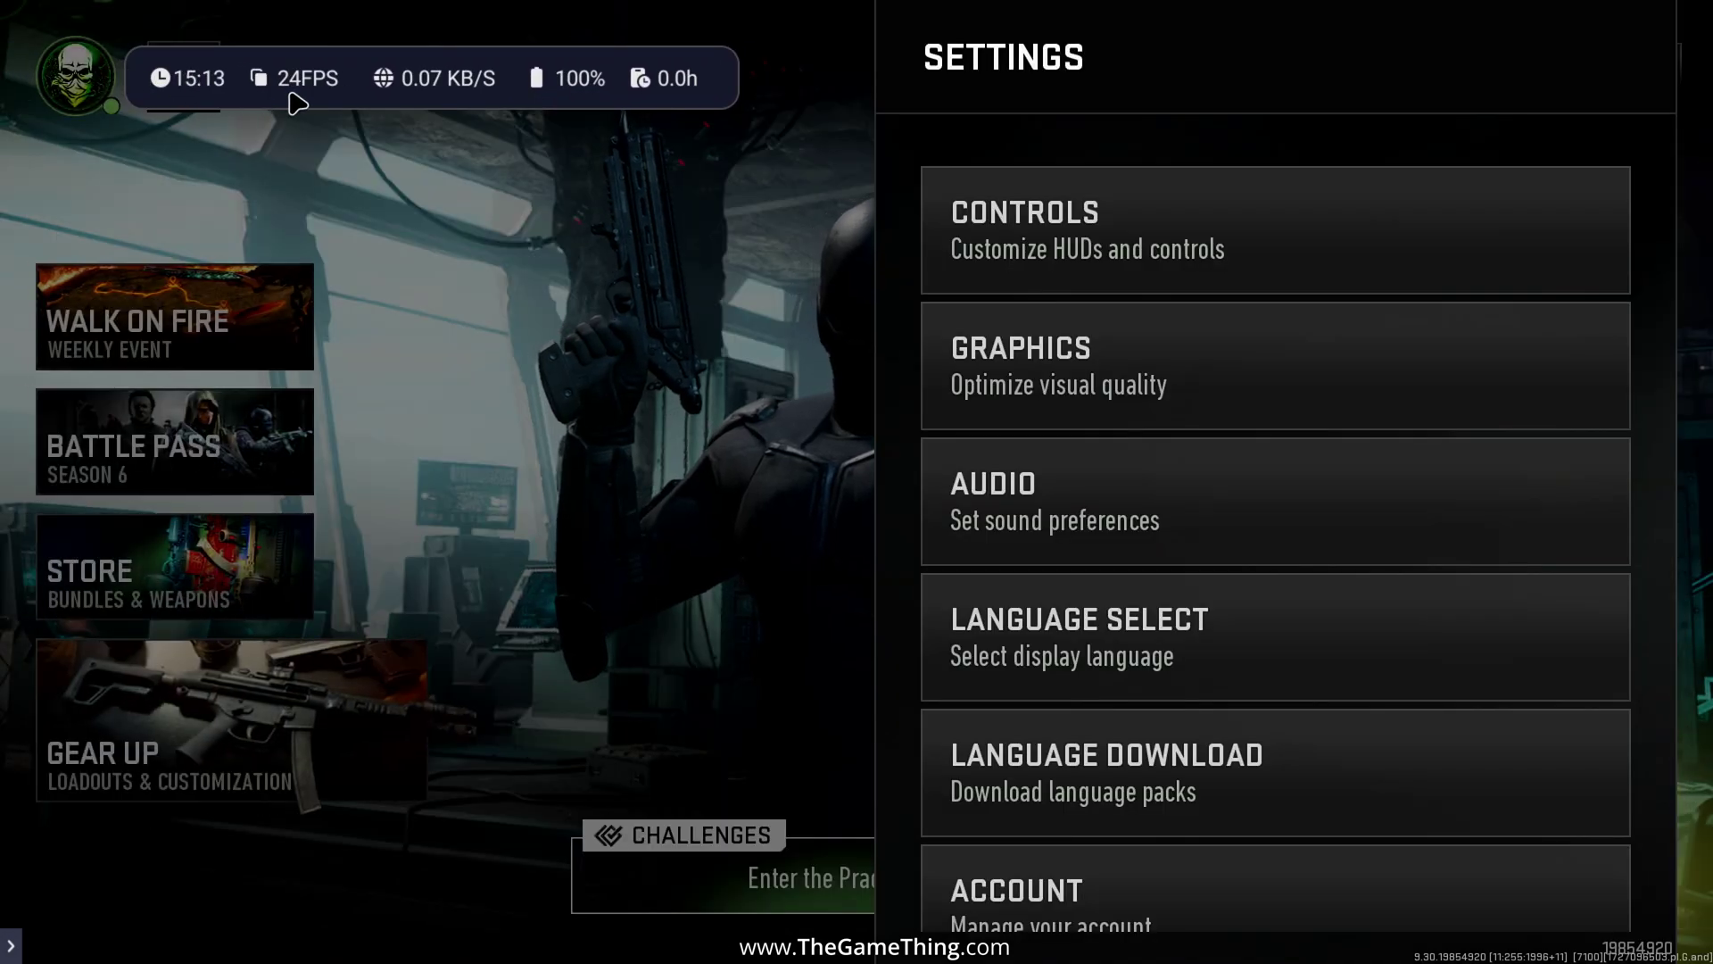
drag(297, 105, 596, 368)
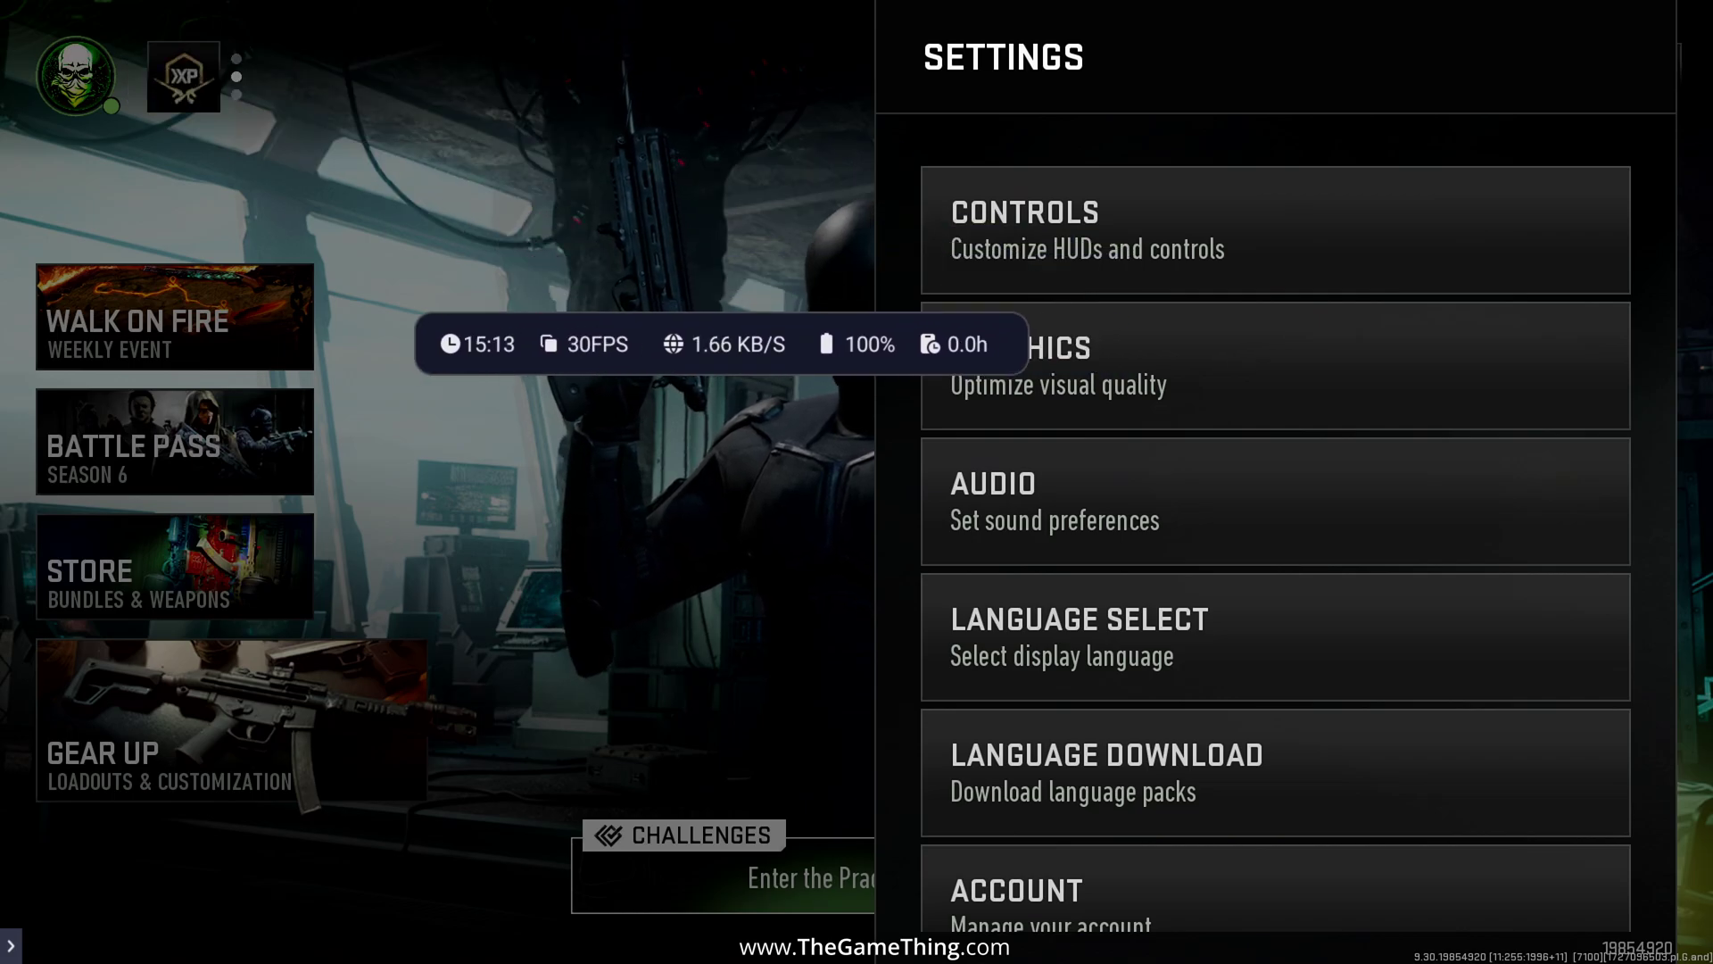
click(758, 364)
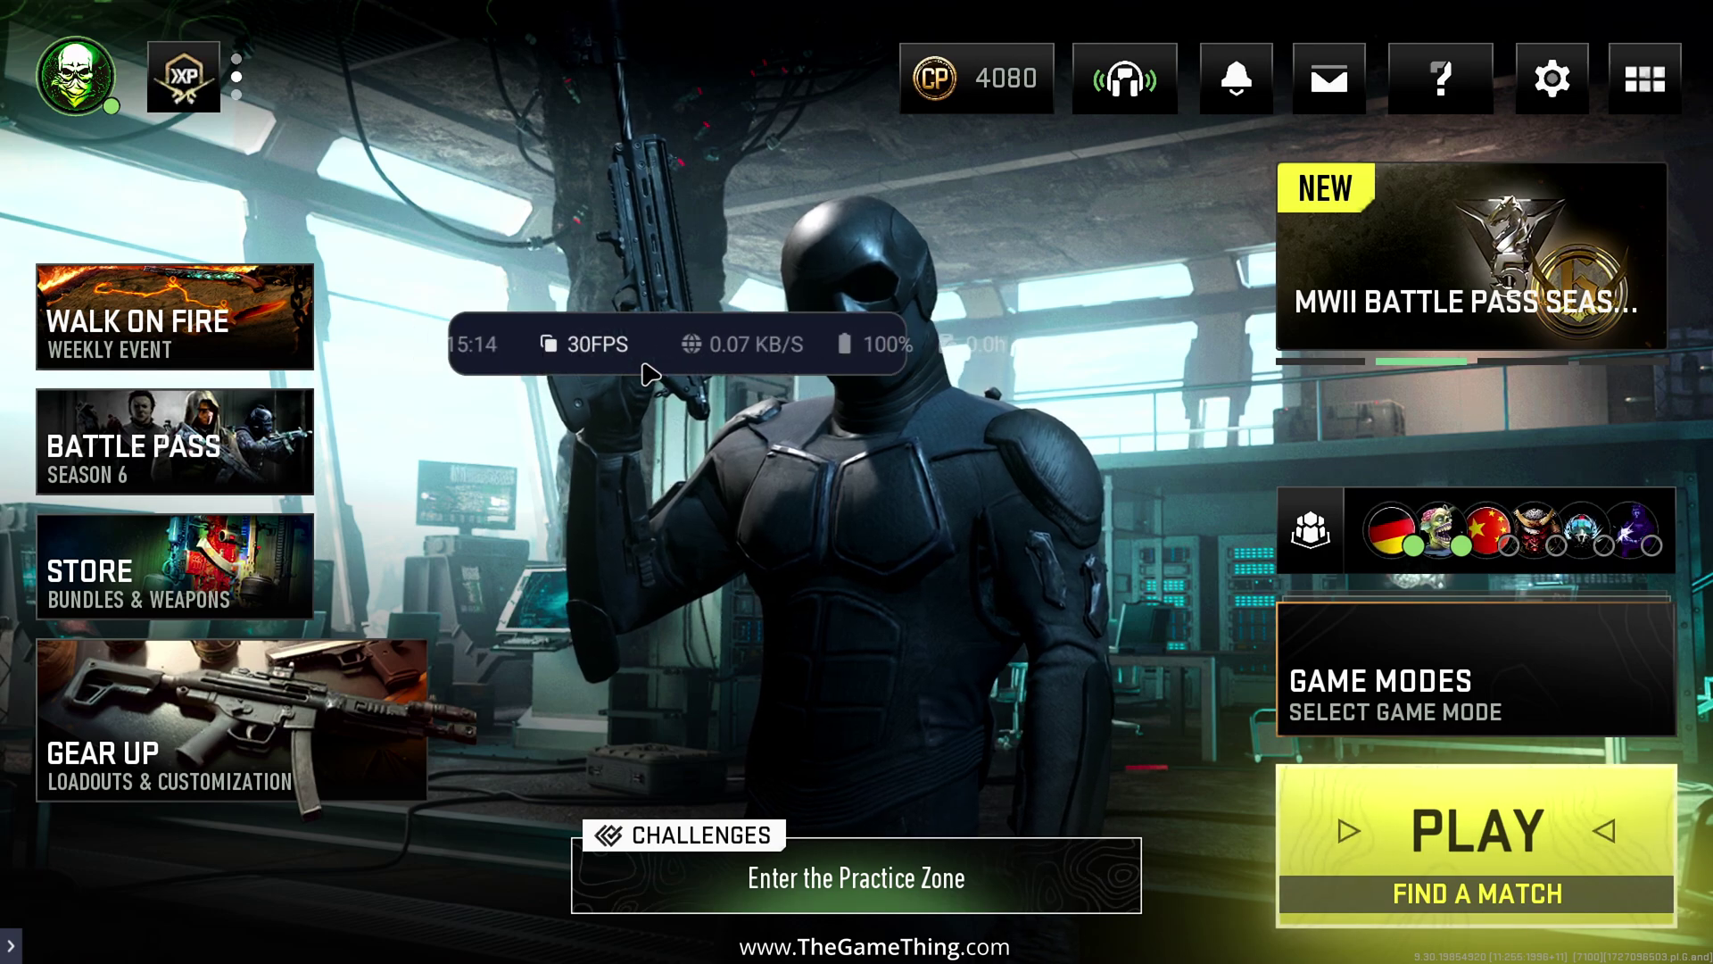
drag(644, 363, 668, 500)
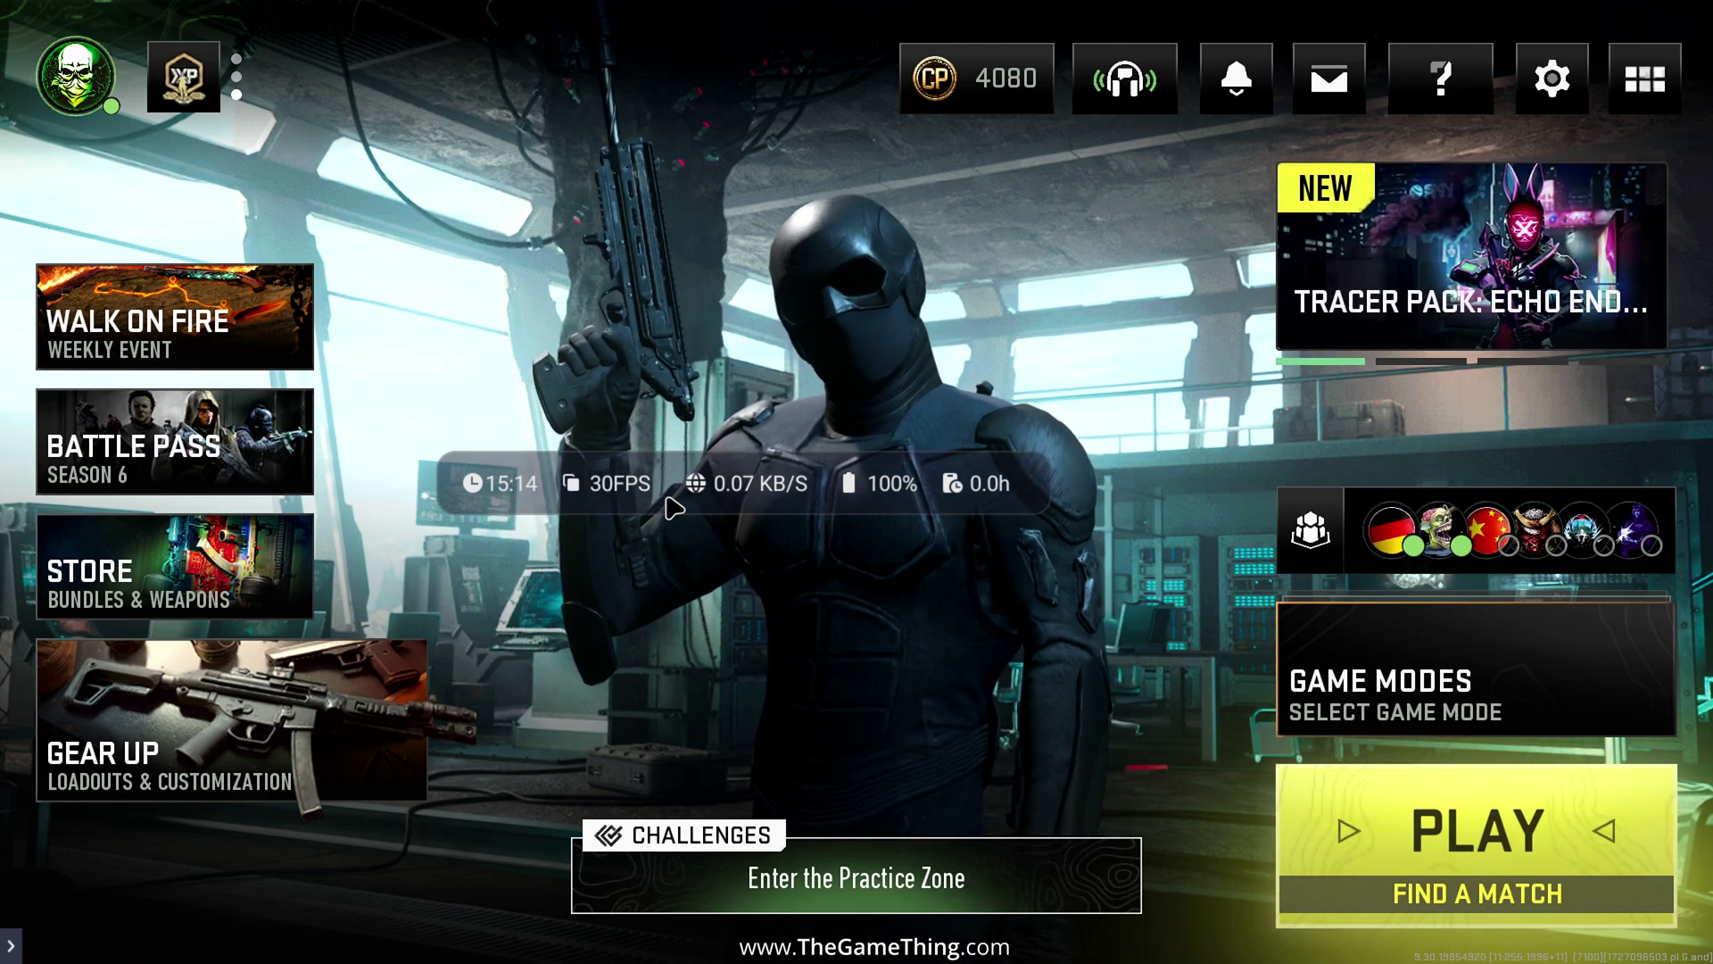
drag(674, 509, 214, 908)
Step: Open the RedMagic game assistant showing CPU 3.30 GHz and GPU 903 MHz in Rise mode
click(11, 945)
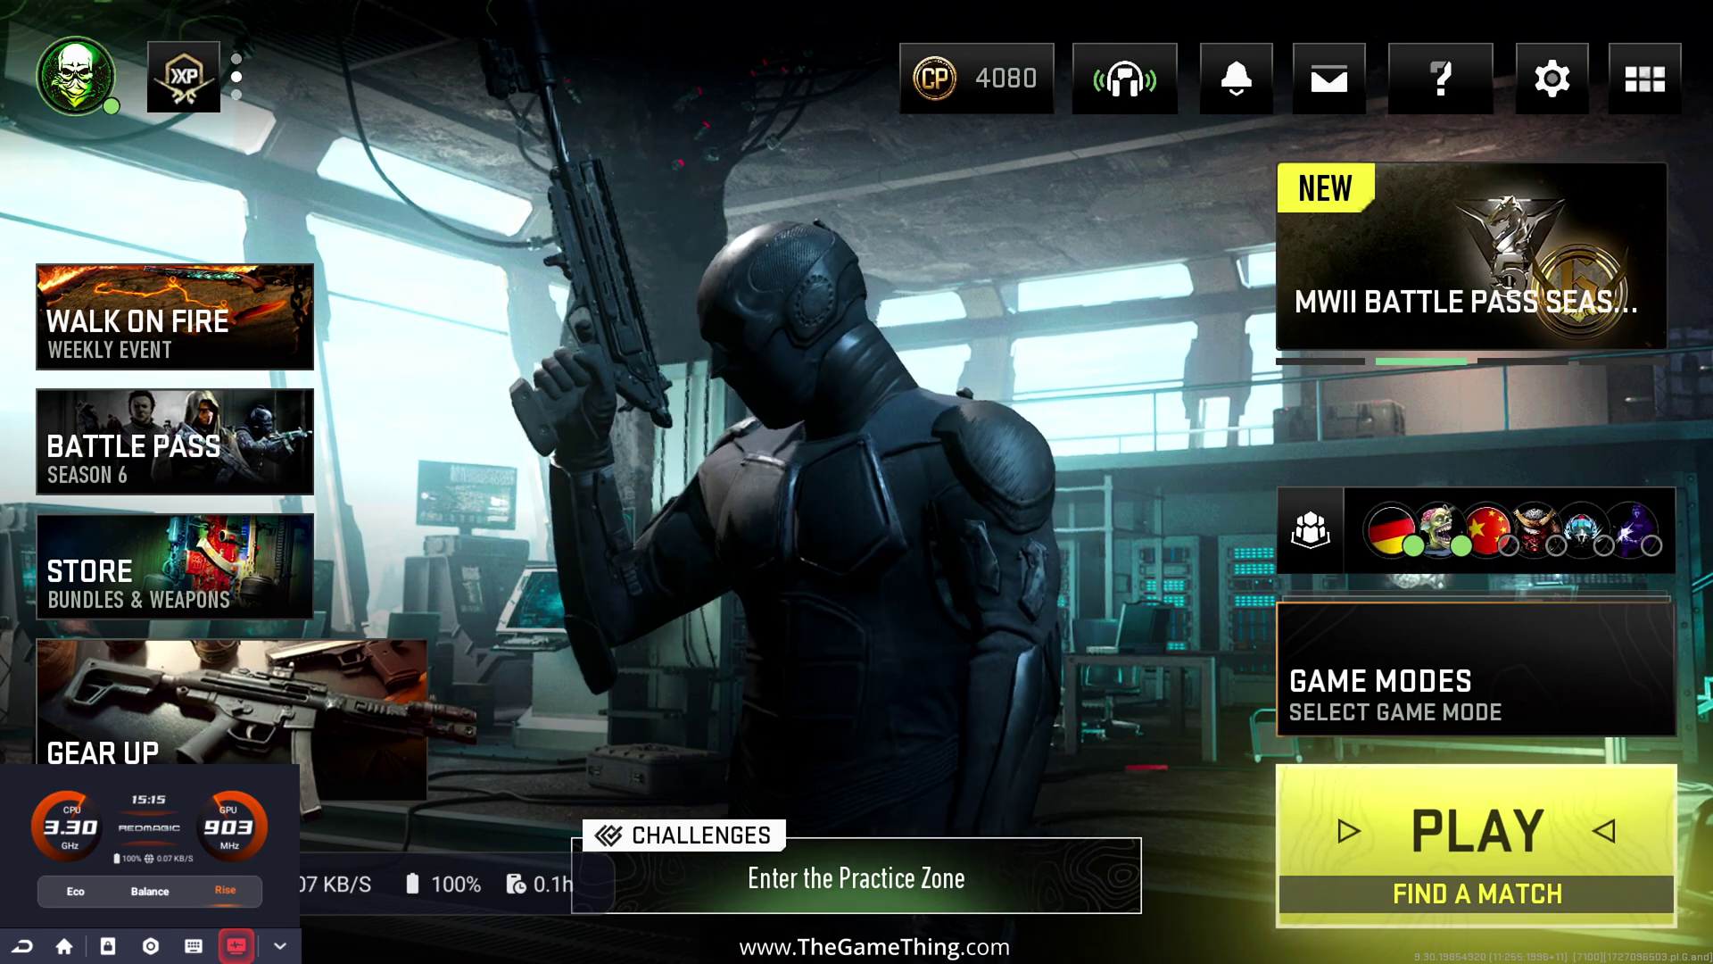
Step: View the Gear Up loadout, then exit Warzone through the RedMagic assistant to the games launcher
click(223, 714)
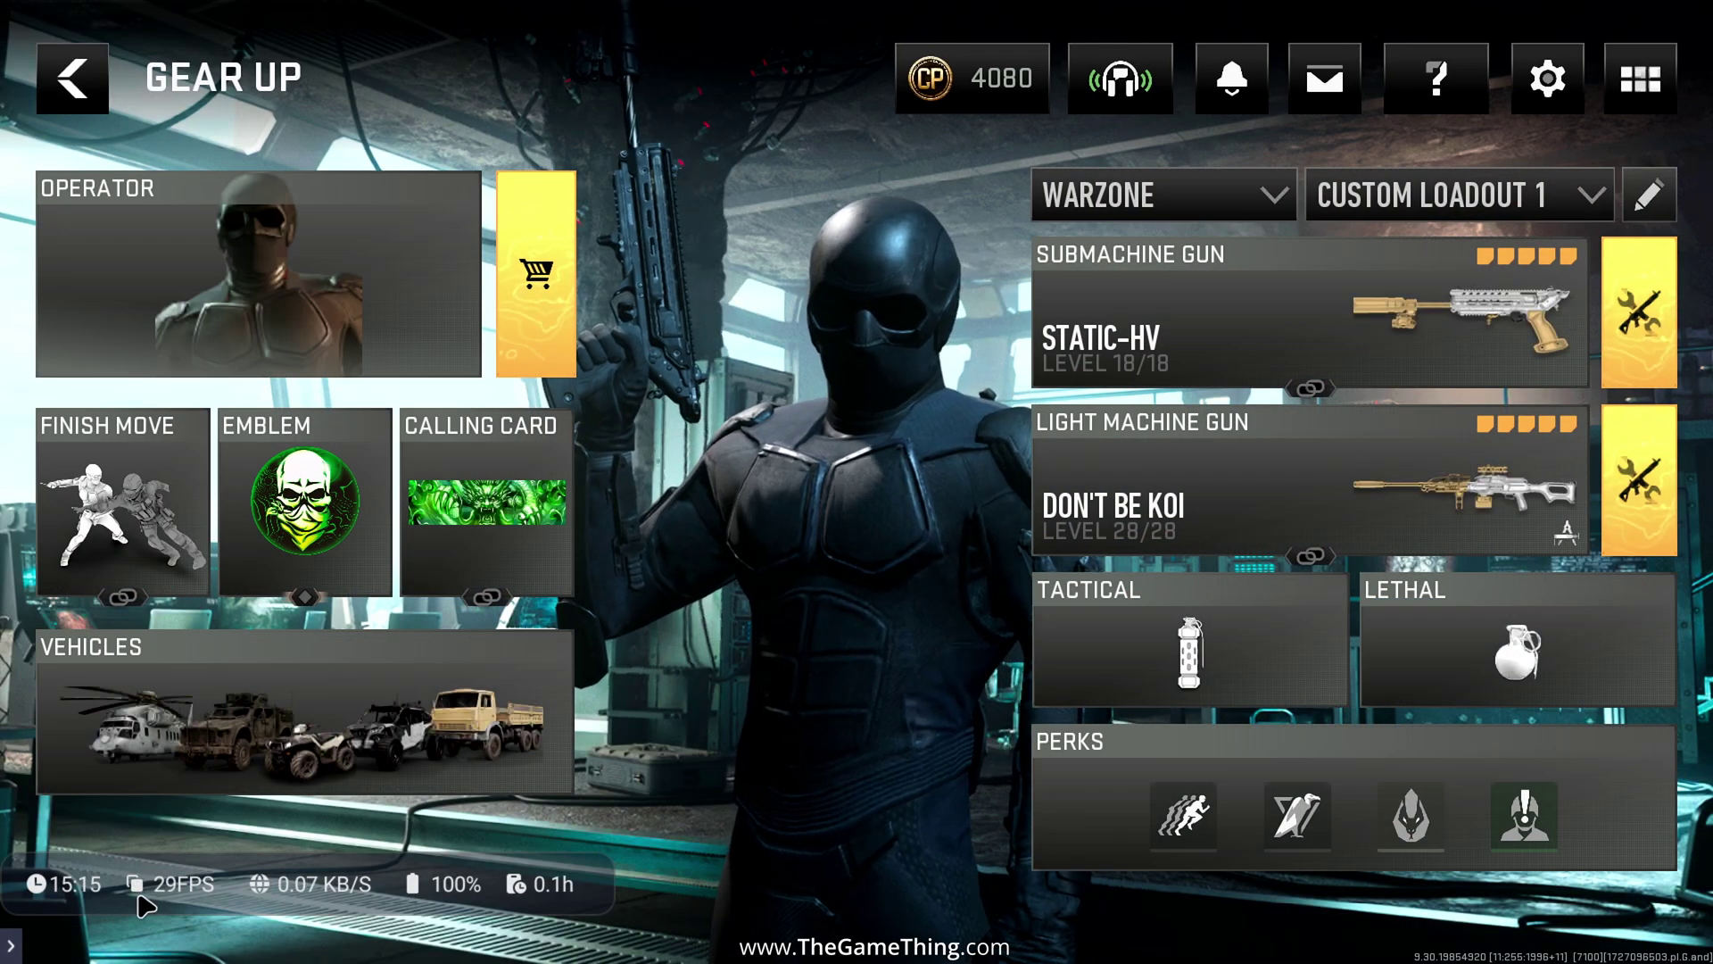
mouse_move(184, 888)
mouse_down()
mouse_move(317, 843)
mouse_move(183, 869)
mouse_up()
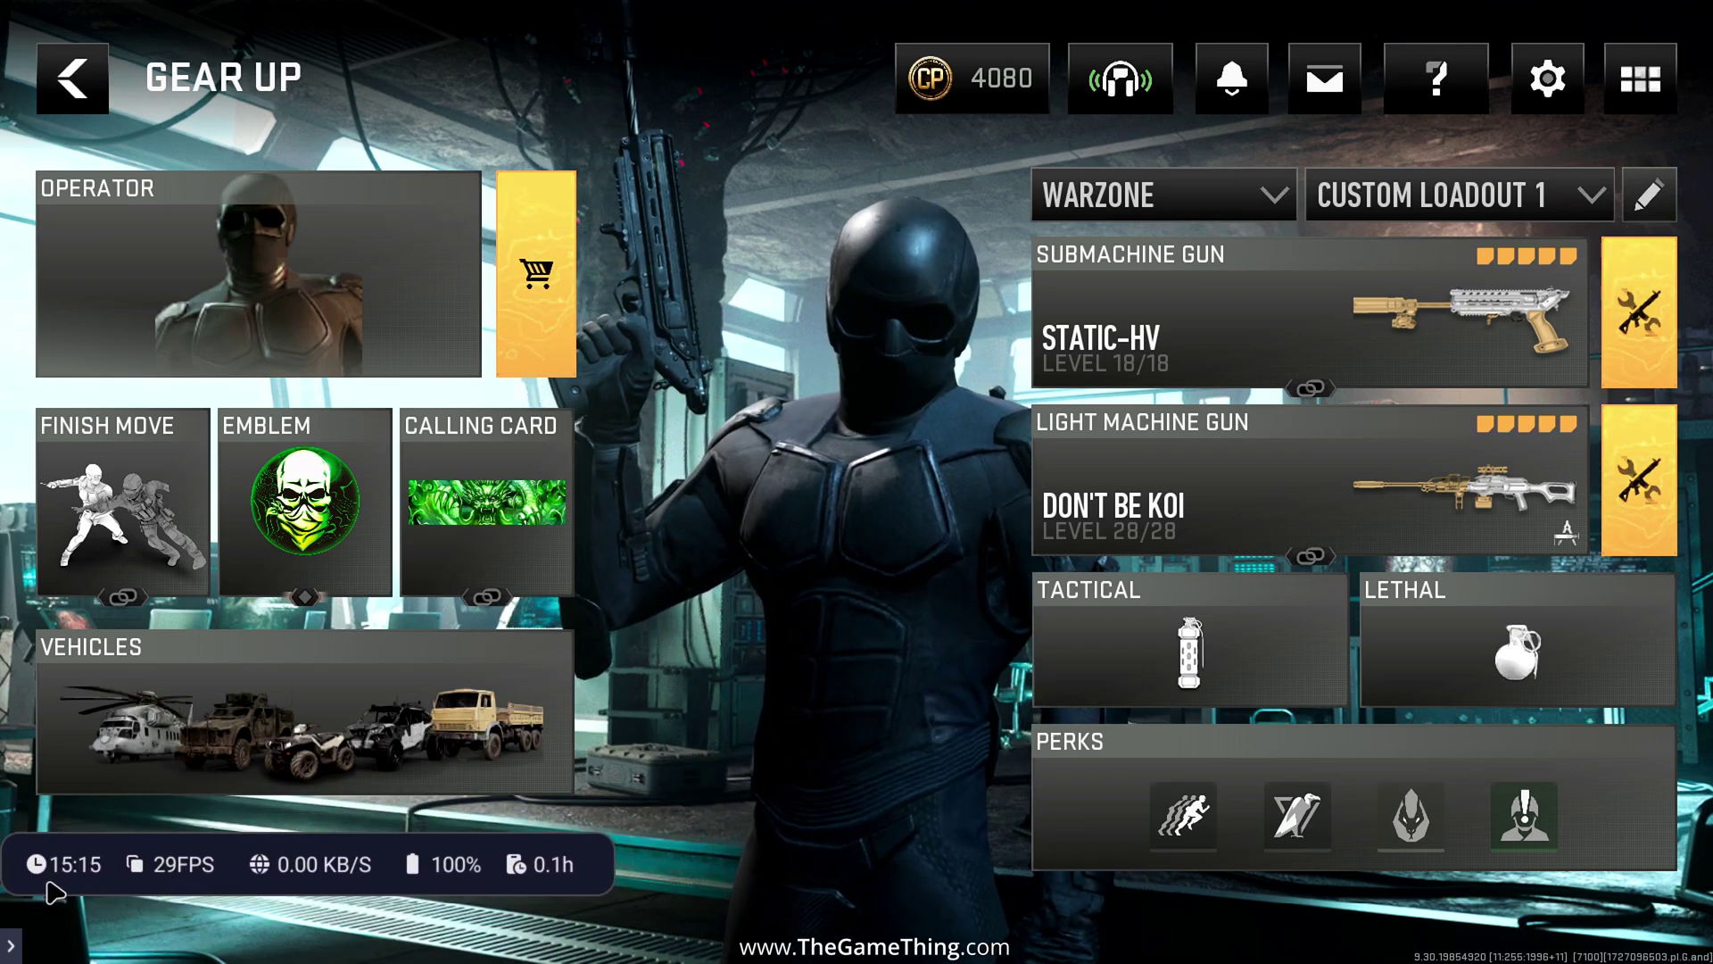
click(12, 946)
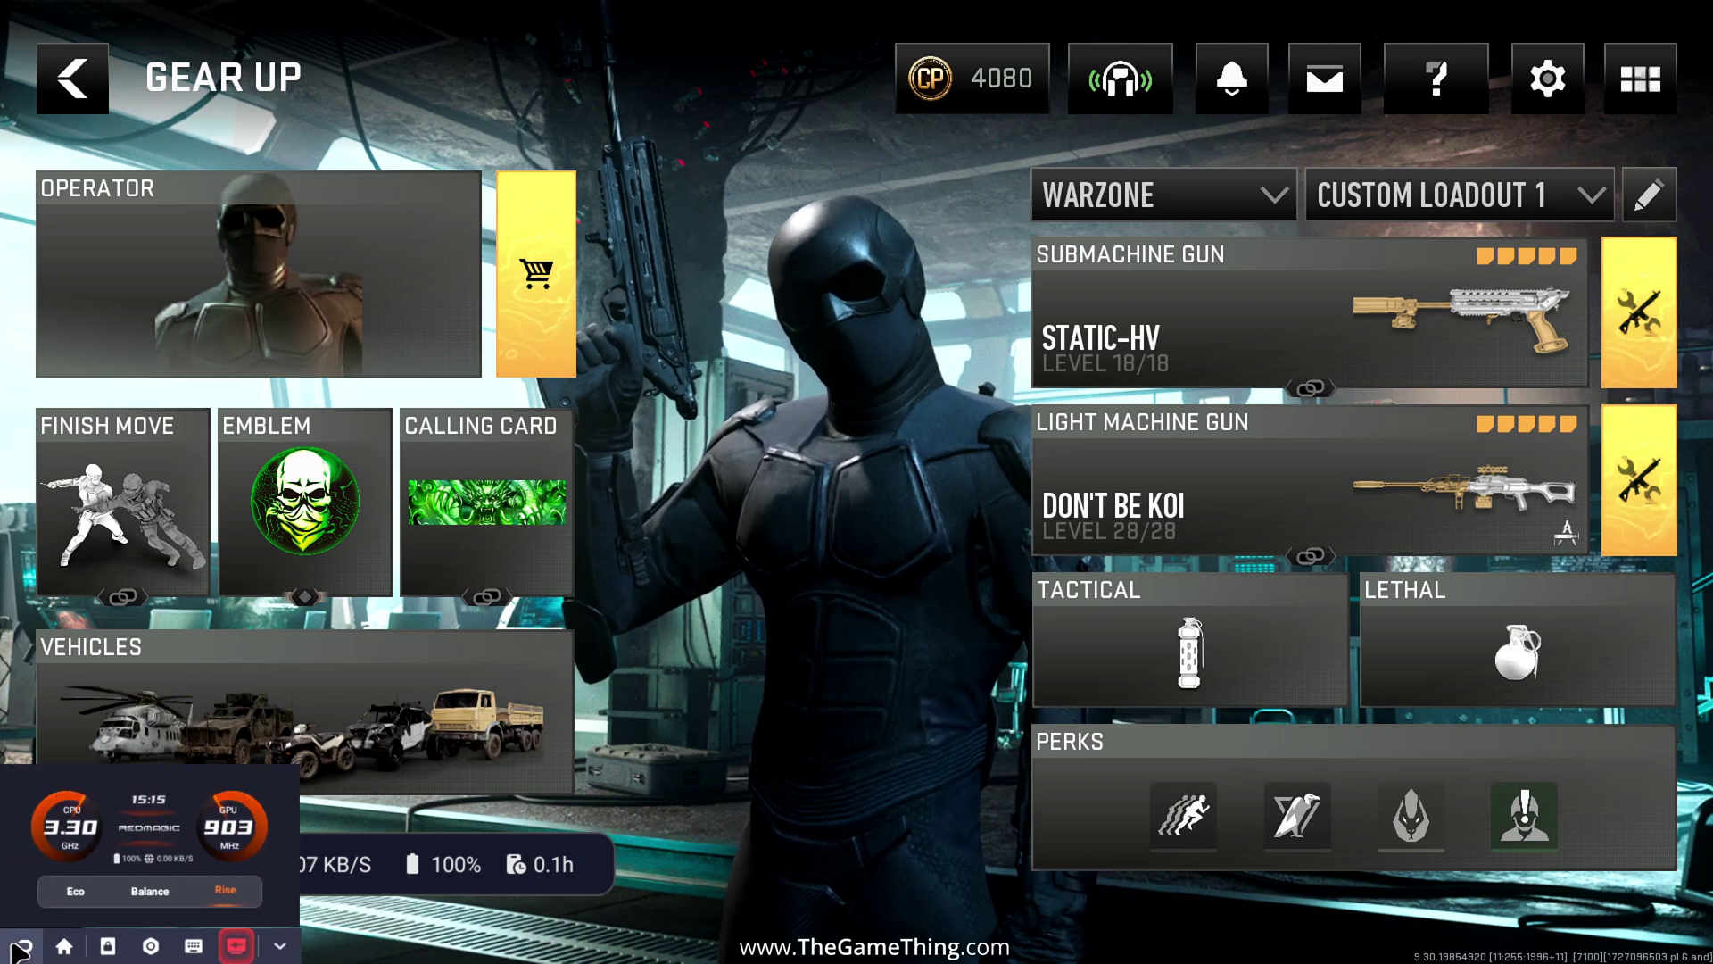
click(19, 948)
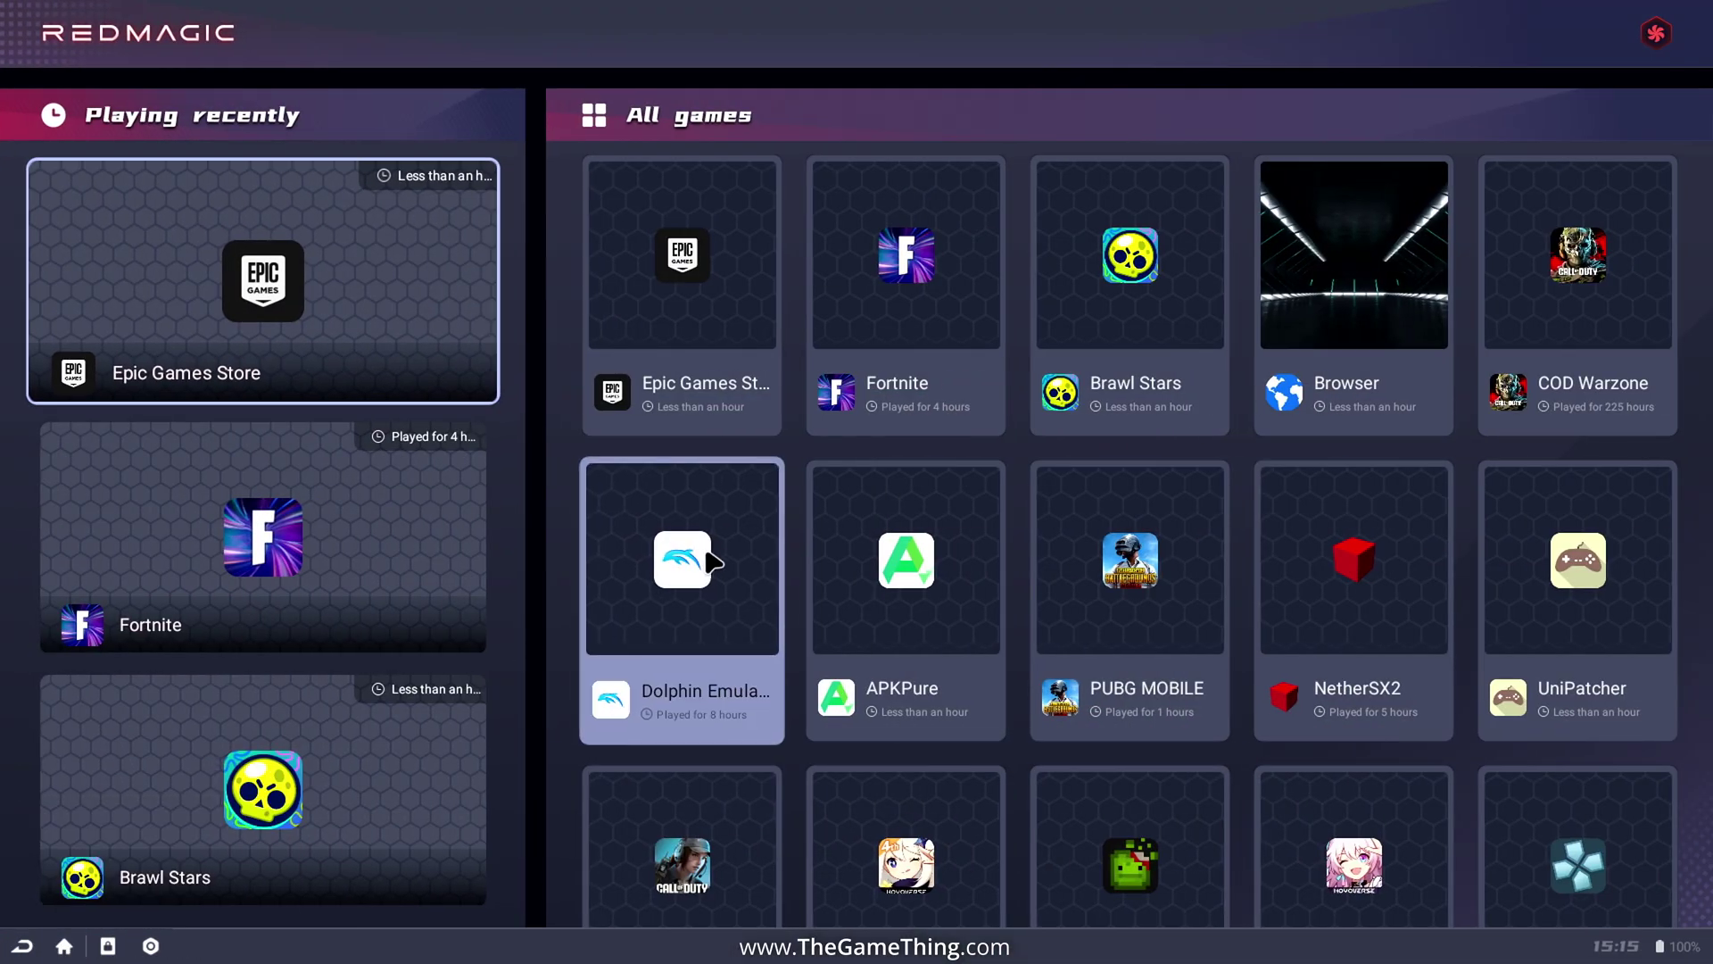